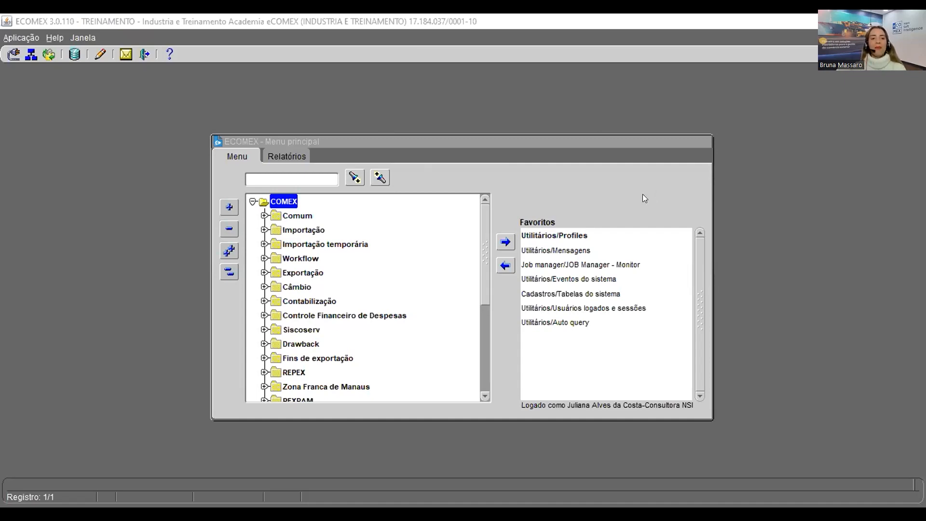
Step: Open the import plan simulation under Drawback > Cadastros > Ato Concessório > Simulação do plano no SISCOMEX
left_click(651, 166)
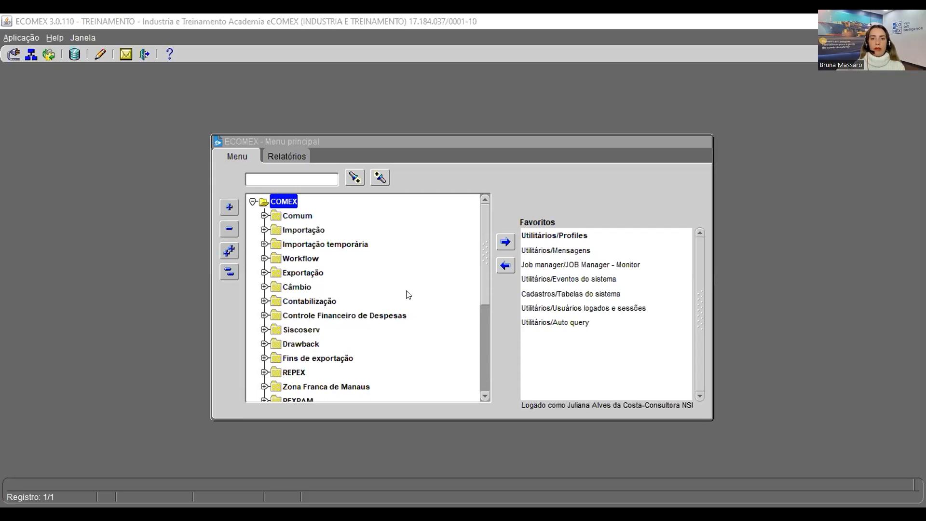
left_click(264, 343)
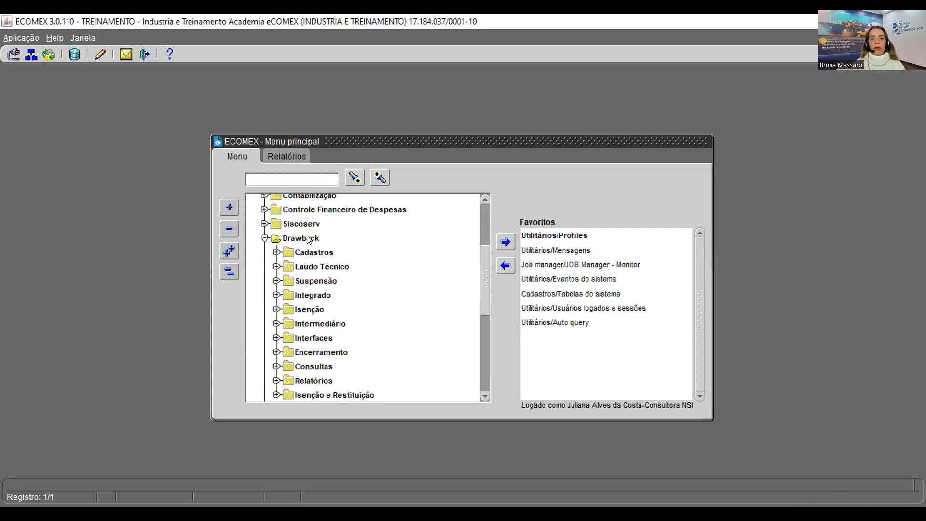
left_click(275, 252)
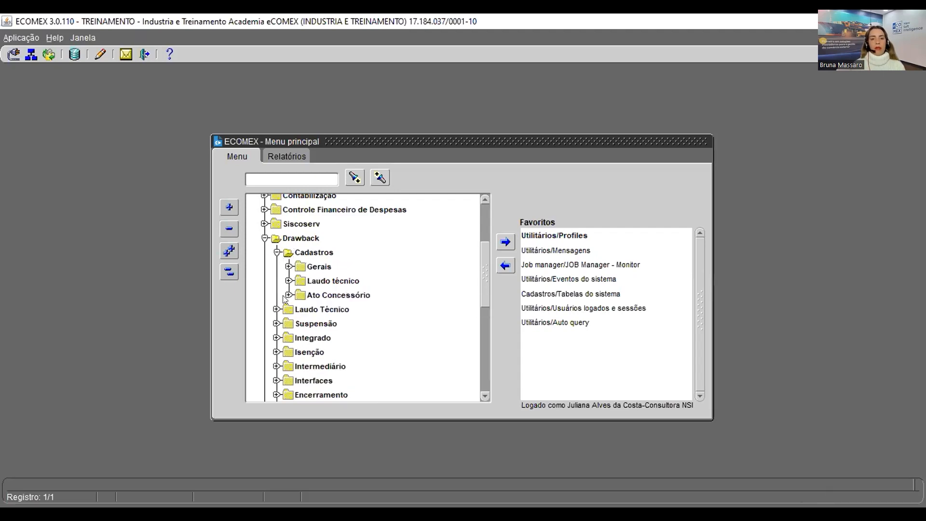
left_click(288, 294)
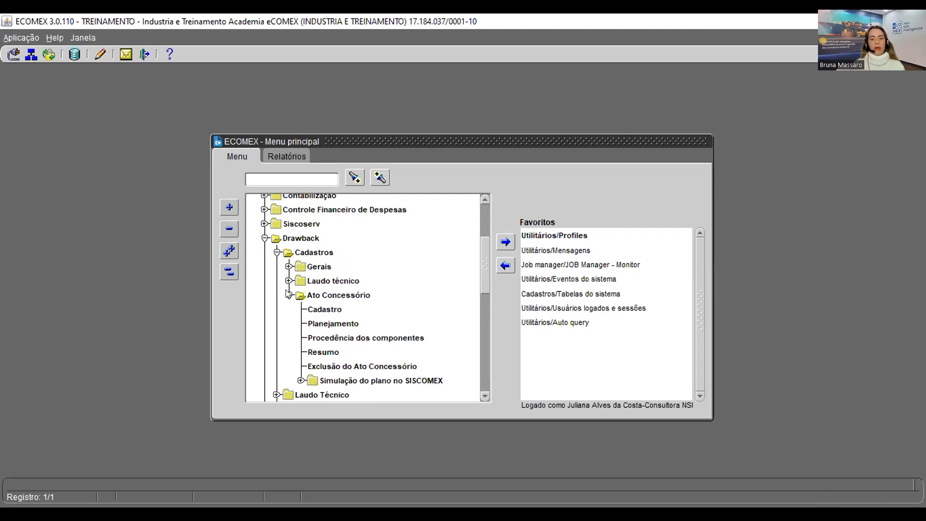
left_click(298, 380)
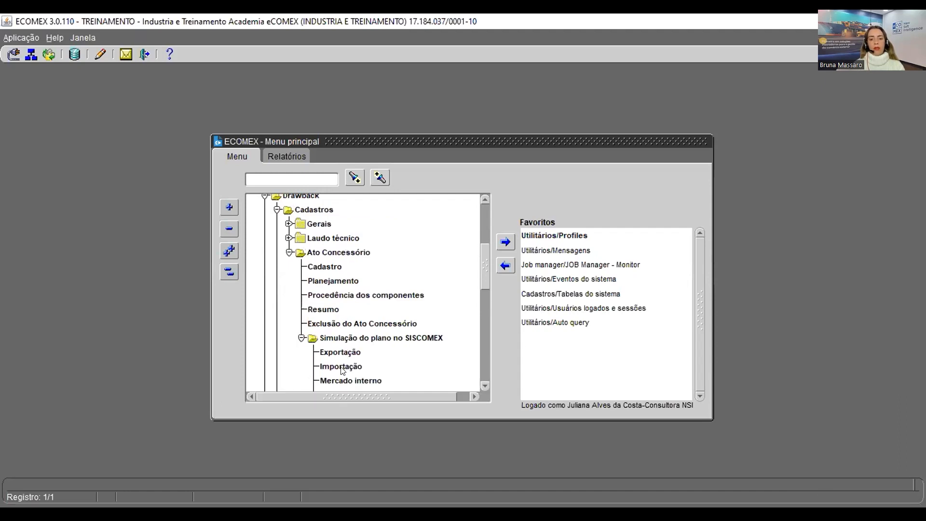
double_click(341, 367)
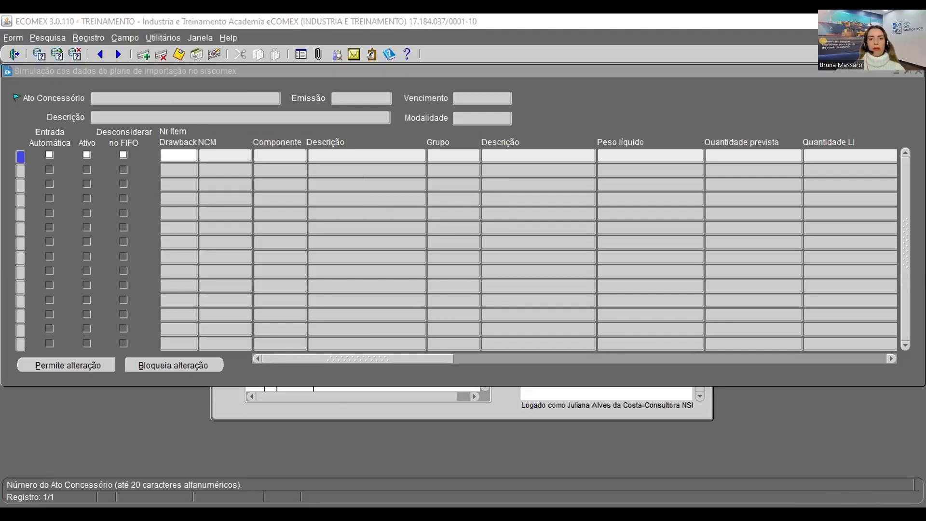
Step: Query the import plan simulation for concession act 200120223
left_click(182, 98)
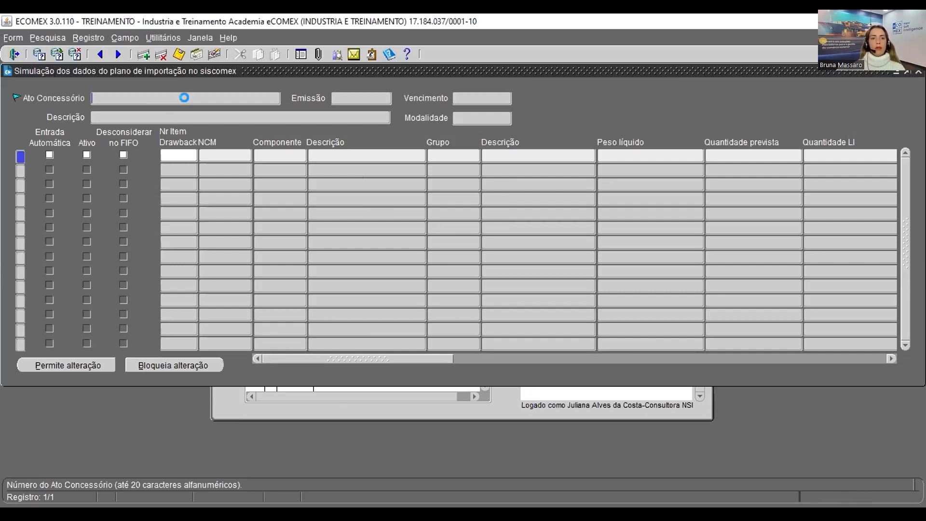
key("F11")
type("200120223")
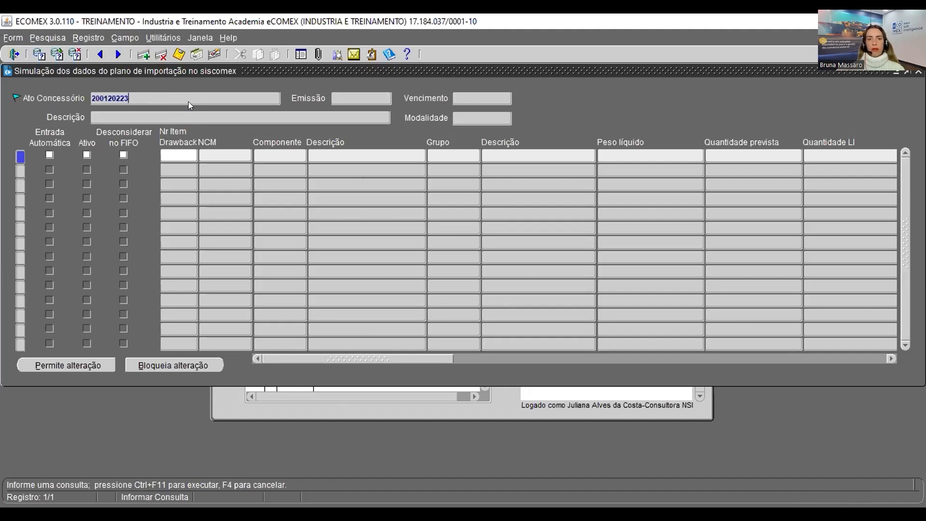
key("ctrl+F11")
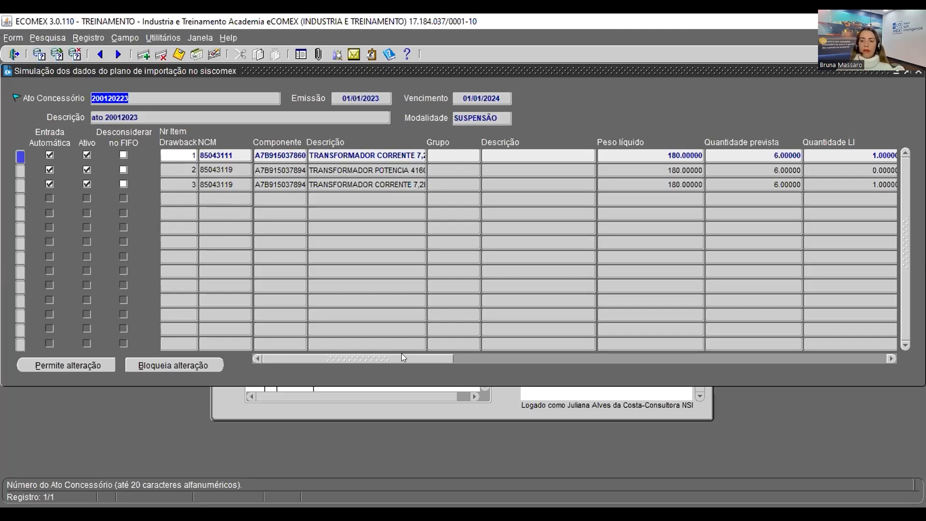
Step: Enable changes and enter 1 as the quantity to deduct for item 1
left_click_drag(404, 354, 502, 366)
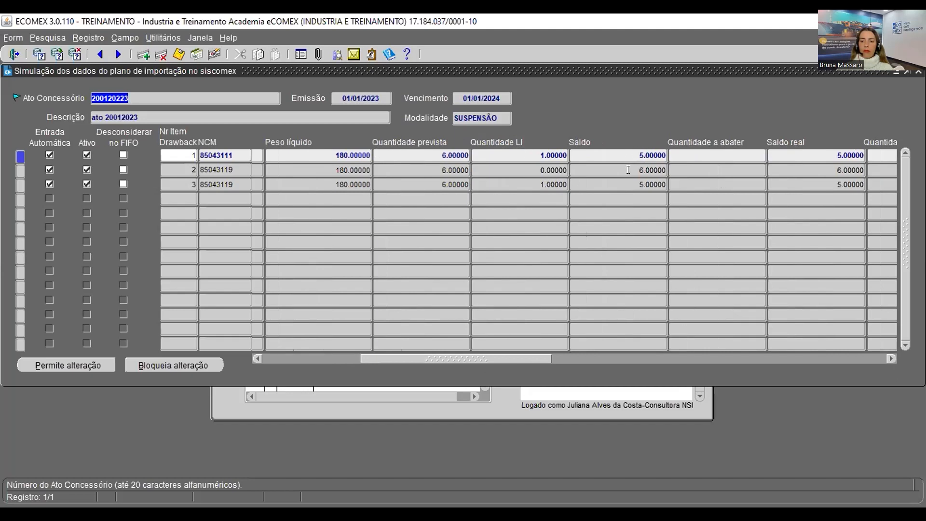
left_click_drag(481, 358, 555, 358)
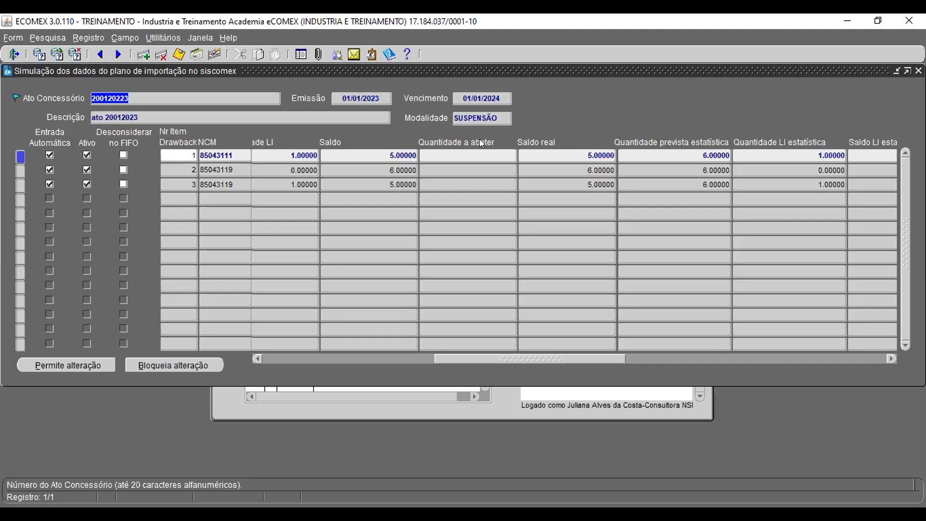
left_click(481, 154)
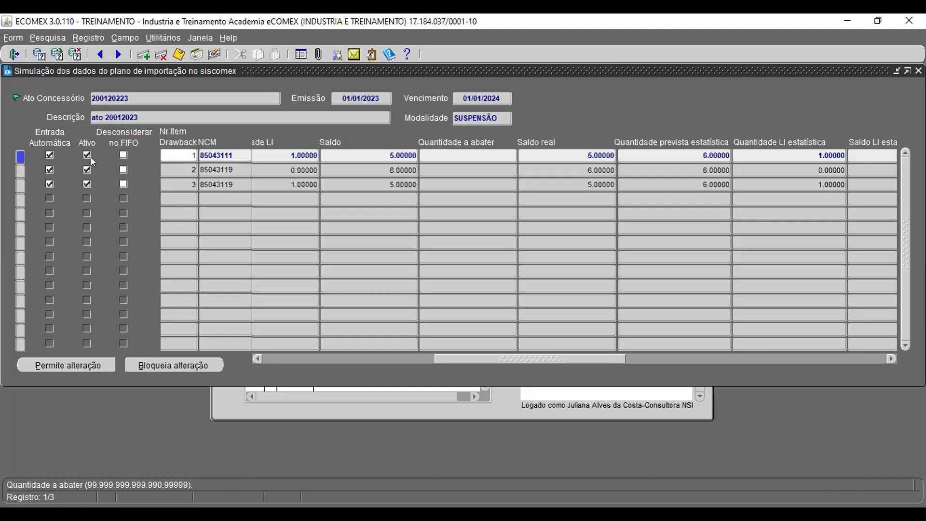
left_click(99, 366)
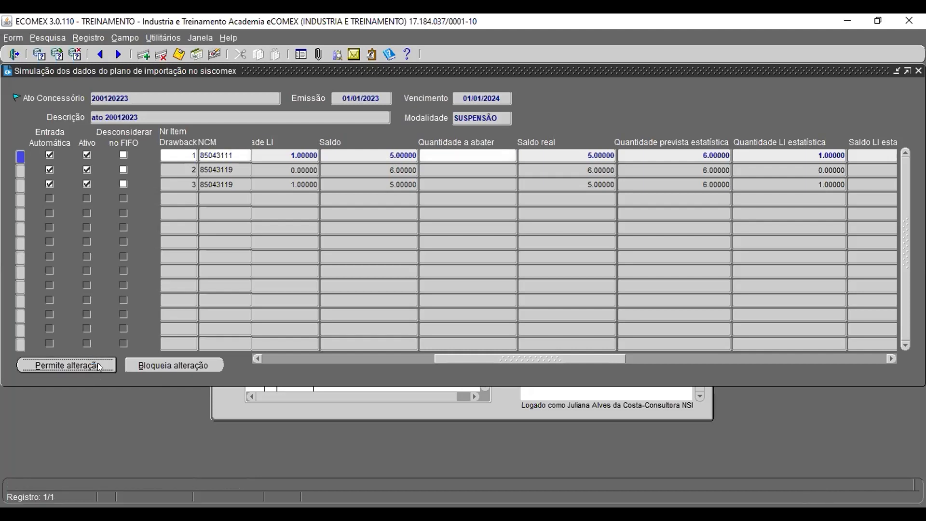
left_click(473, 155)
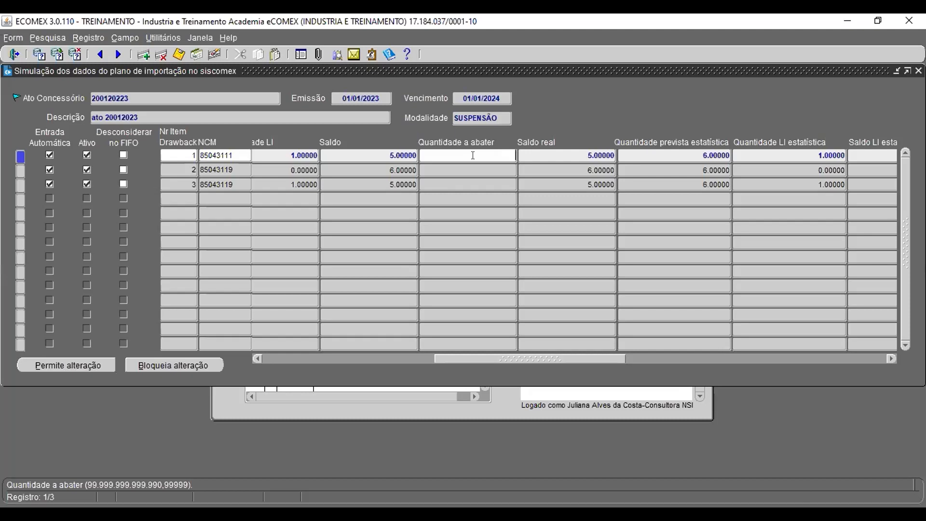
type("1")
key("Tab")
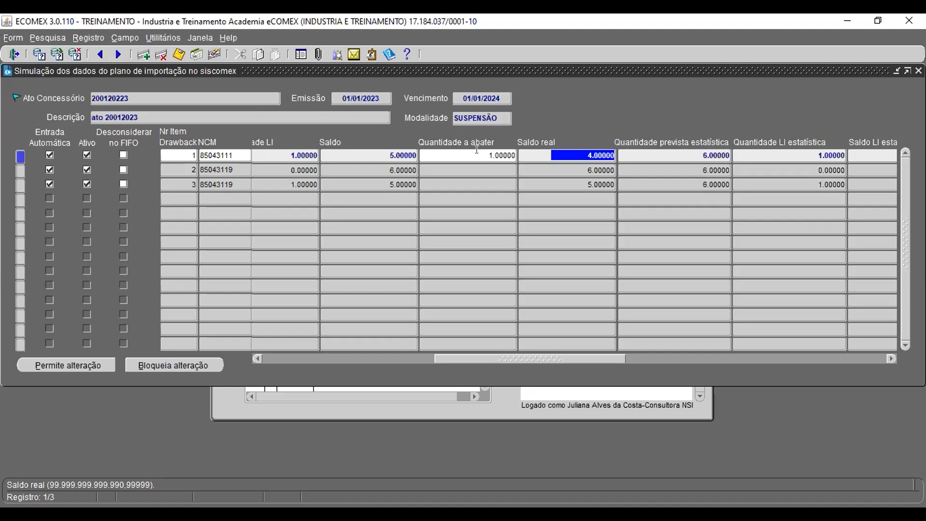
Step: Set item 1's quantity to deduct to 5 and switch its active flag off and back on
left_click_drag(478, 153, 529, 153)
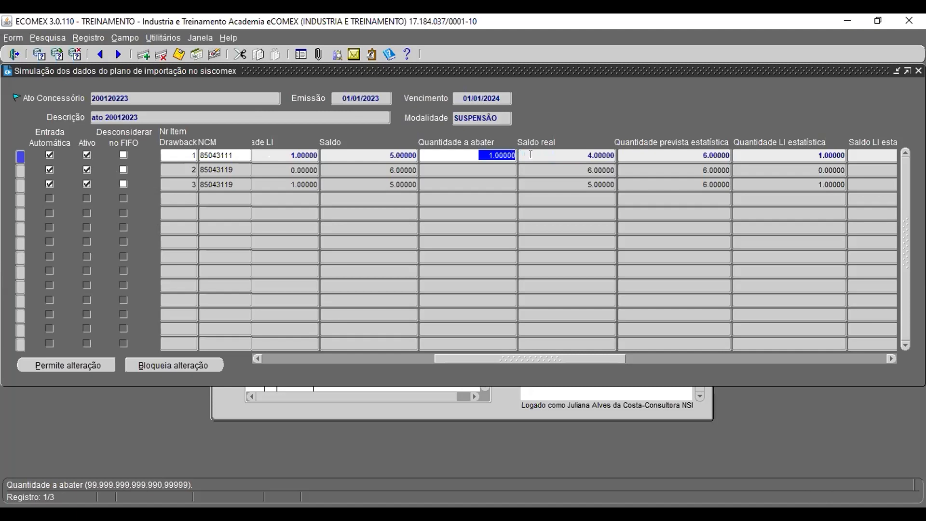
type("5")
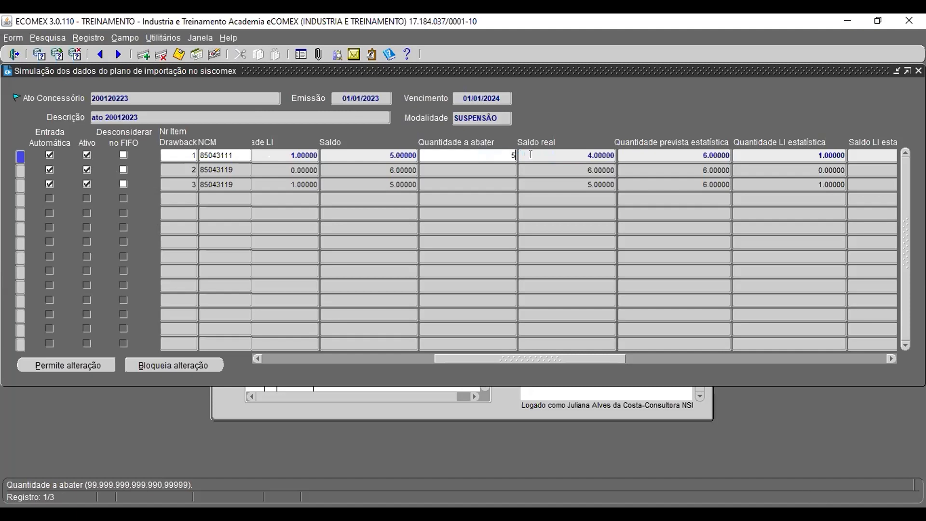
key("Tab")
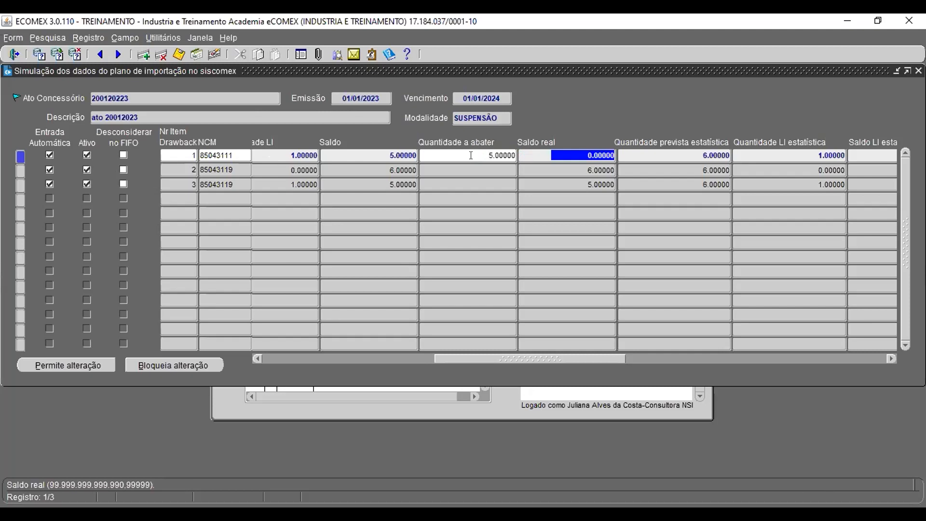
left_click(87, 154)
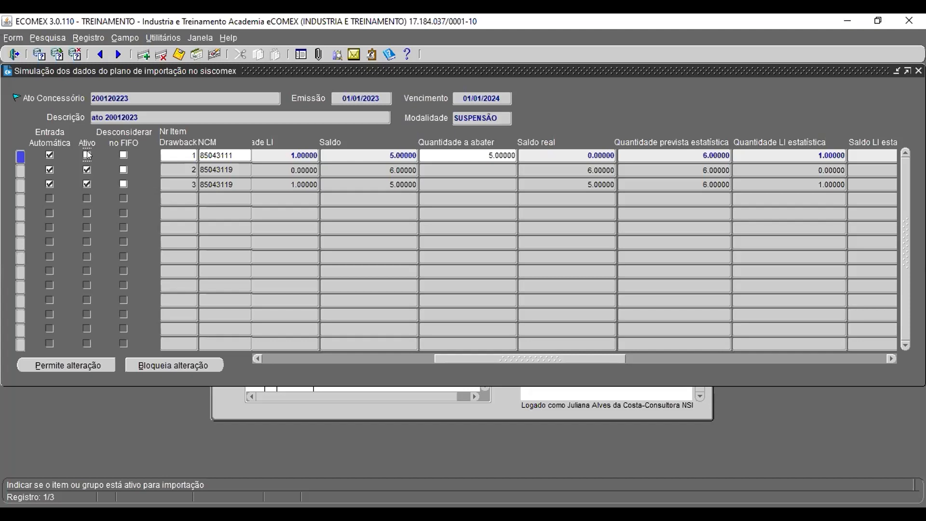
left_click(87, 155)
Step: Clear item 1's quantity to deduct and save the record
left_click(480, 155)
key("BackSpace")
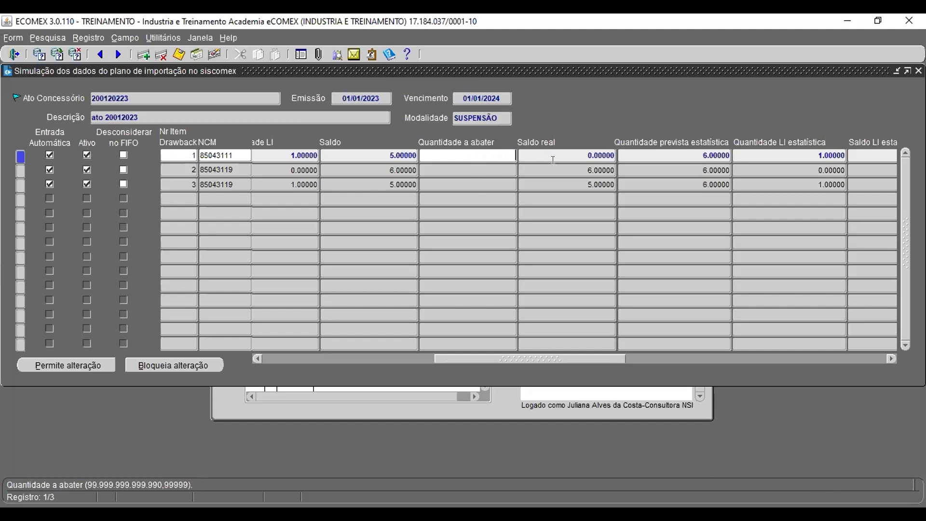
key("F10")
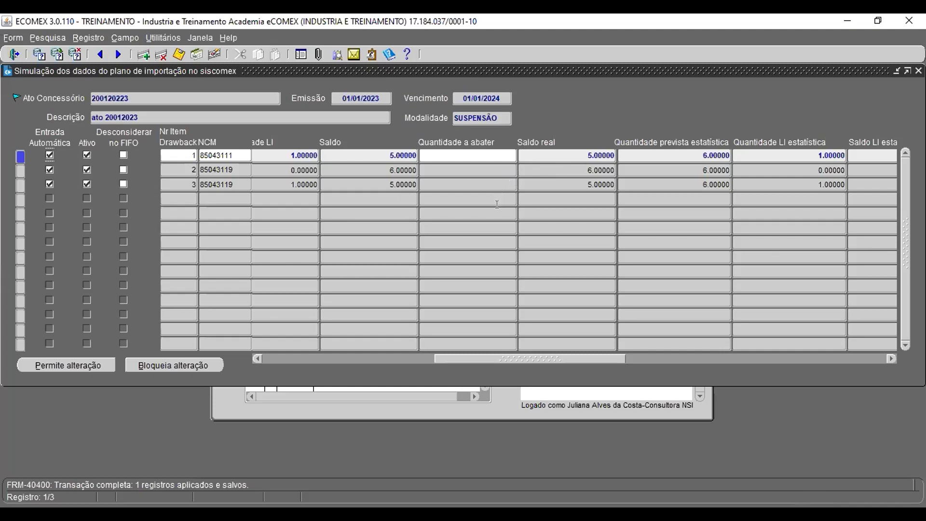
Step: Try to change the Retificar SISCOMEX flag of item 2
left_click_drag(555, 357, 817, 393)
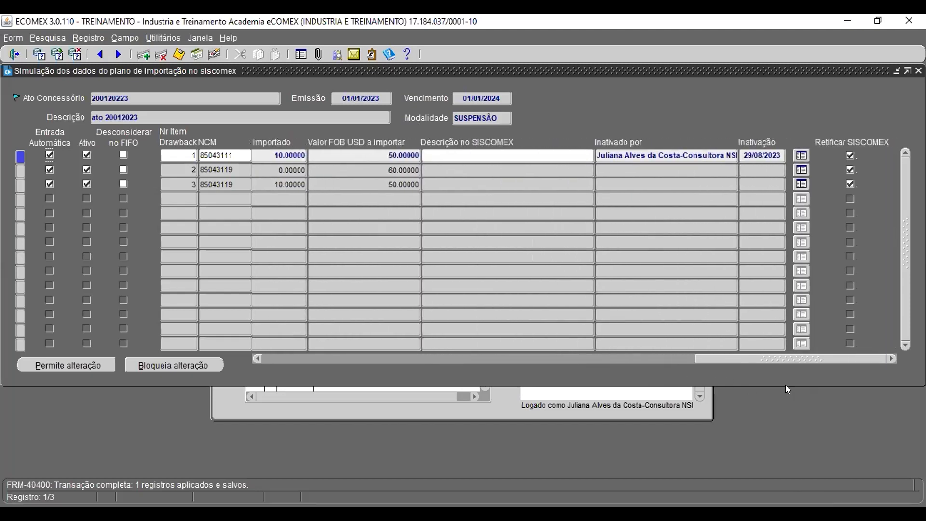
left_click_drag(784, 356, 706, 362)
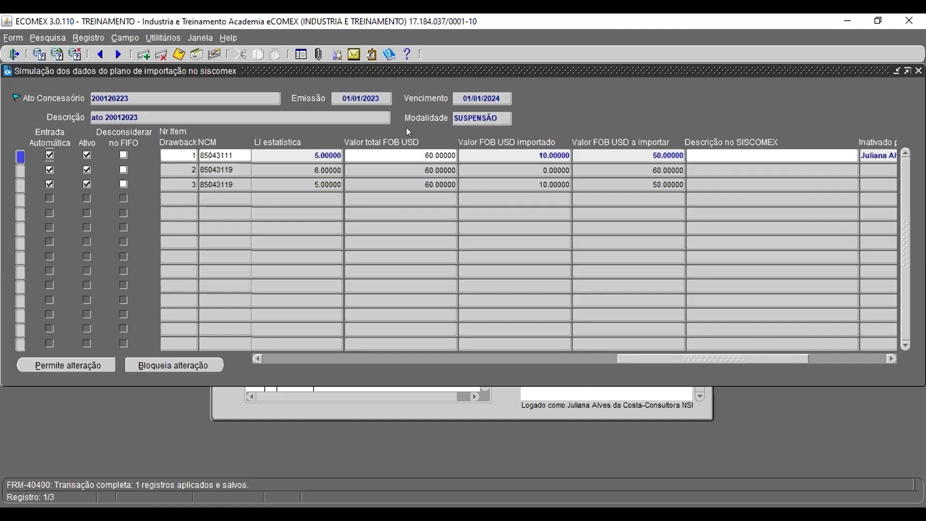
left_click_drag(780, 359, 872, 372)
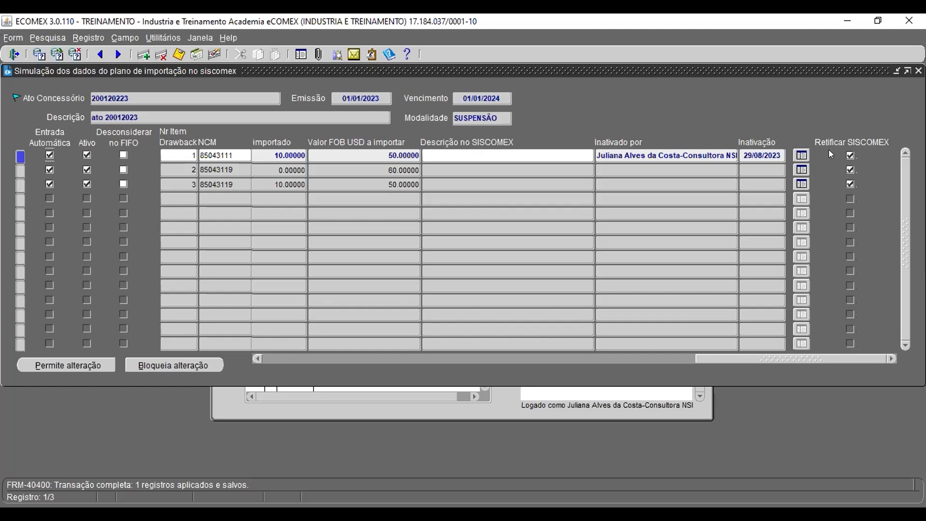
left_click(850, 171)
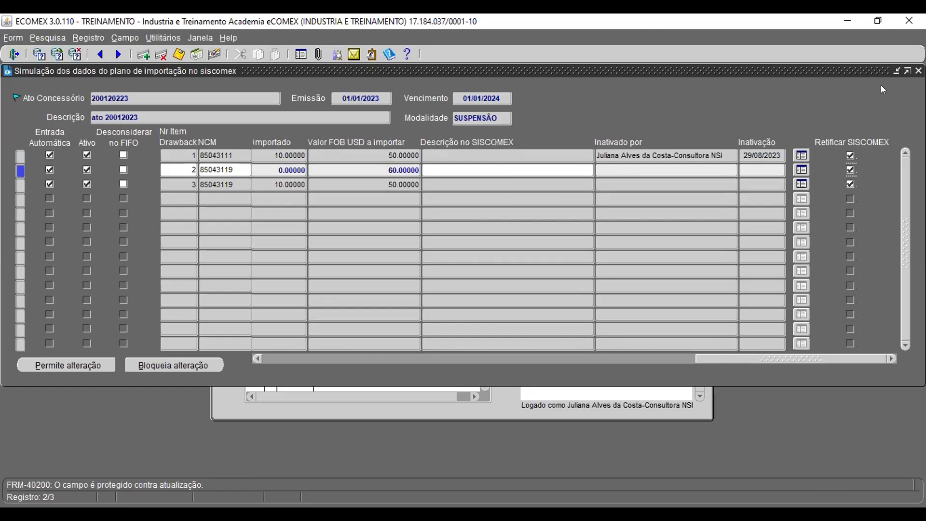
Step: Open Retificar ato concessório isenção under Drawback > Isenção > SISCOMEX
left_click(896, 71)
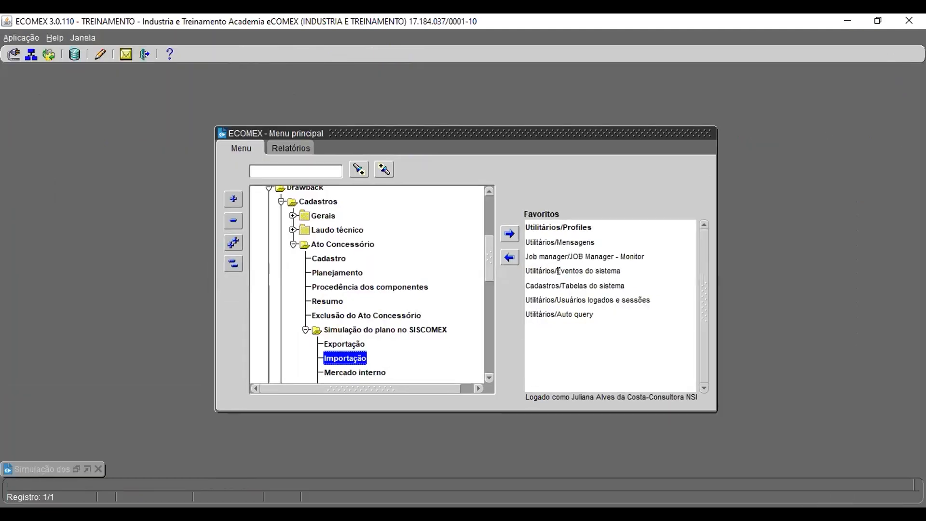
left_click(305, 329)
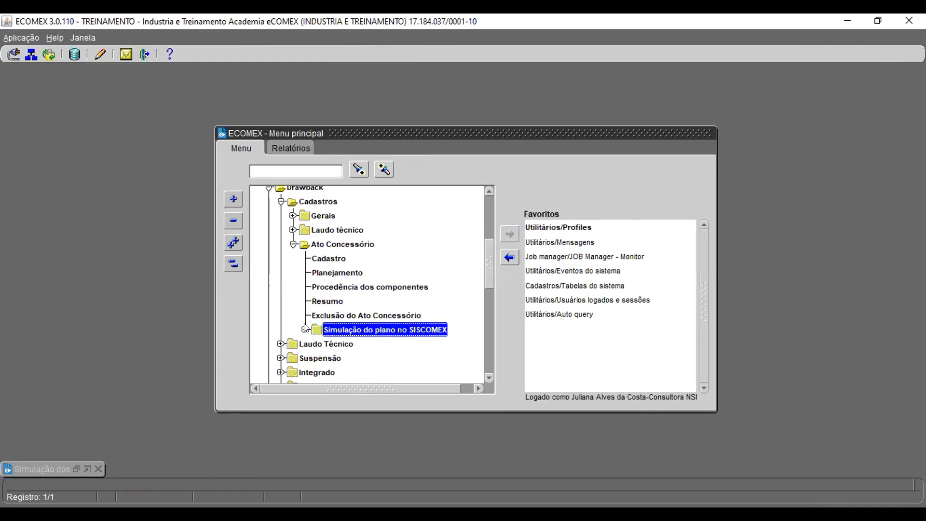
scroll(332, 300, "down", 1)
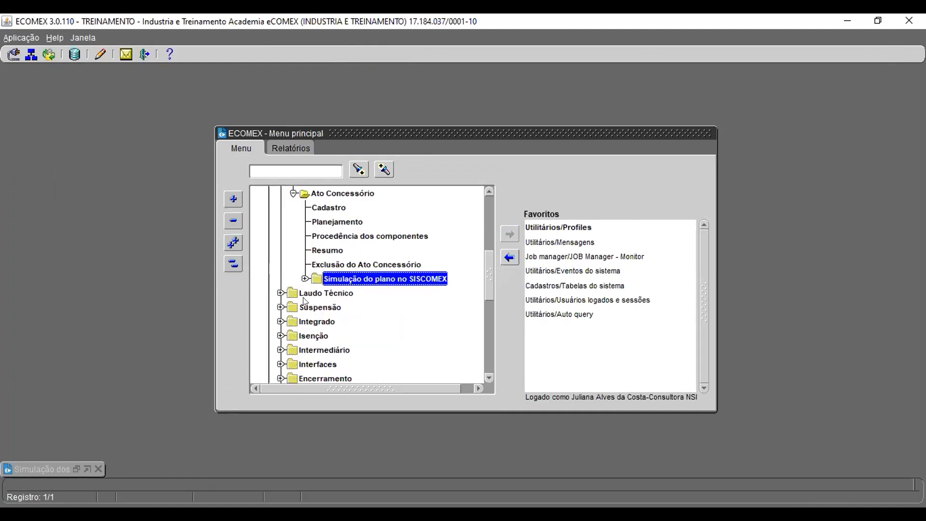
scroll(278, 331, "down", 2)
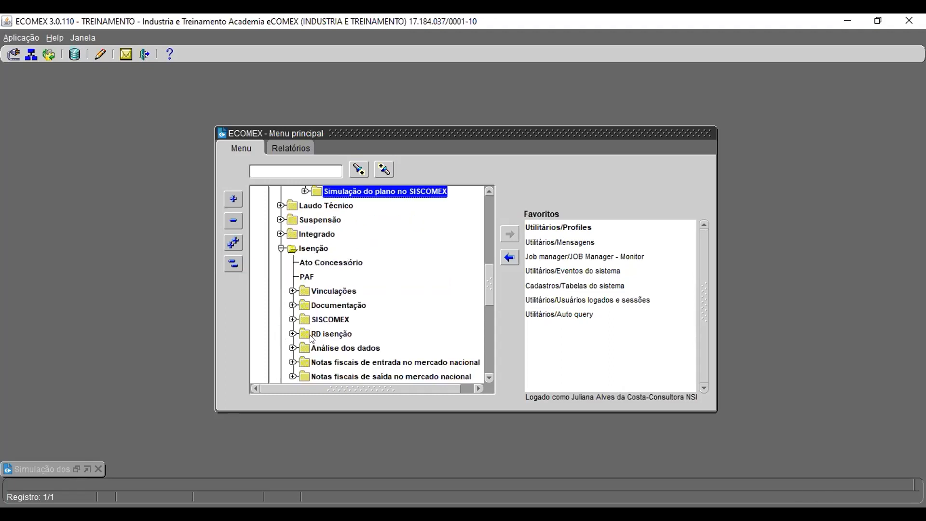
left_click(292, 319)
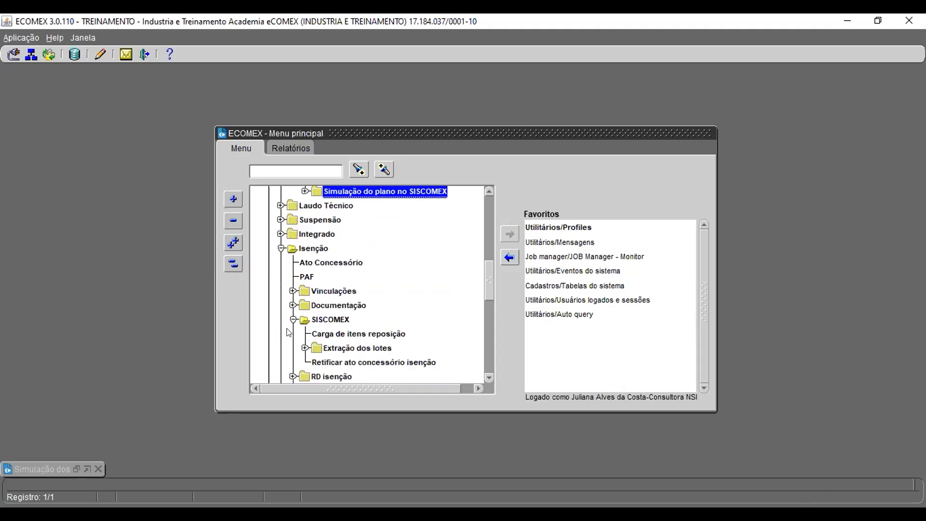
left_click(375, 362)
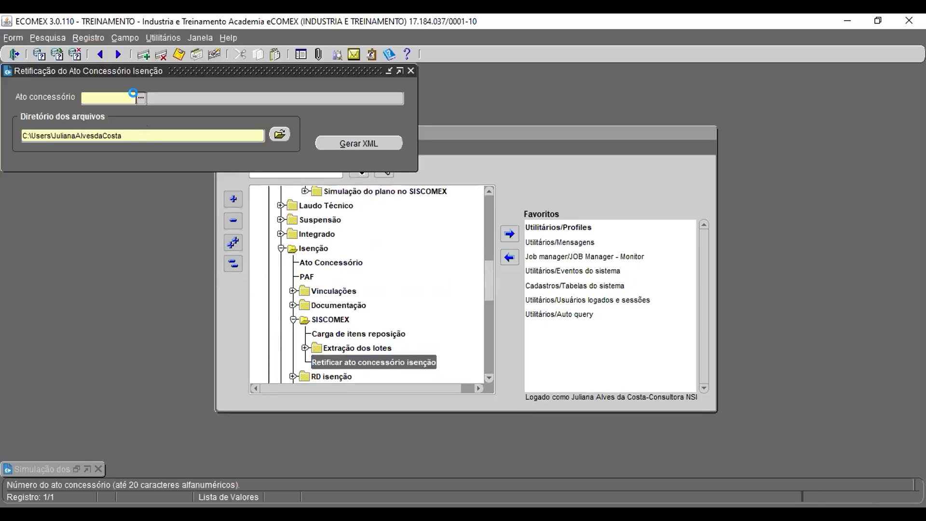
Step: Pick ato concessório 202312345 (Webinar) from the list and open the output directory chooser
left_click(139, 98)
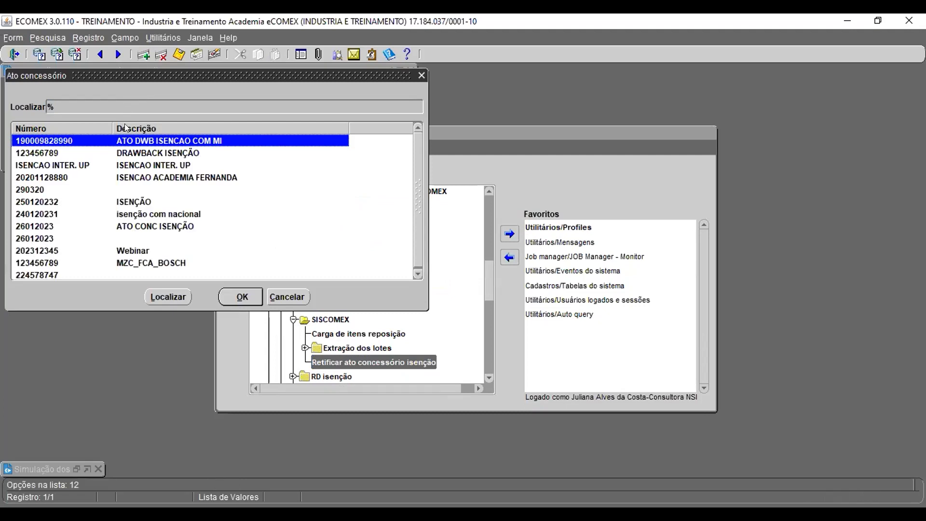
double_click(136, 251)
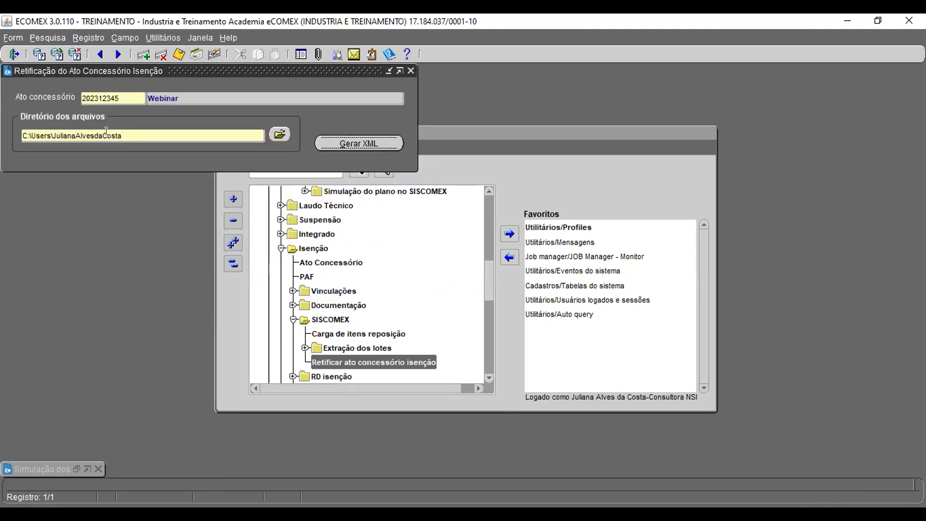
left_click(274, 135)
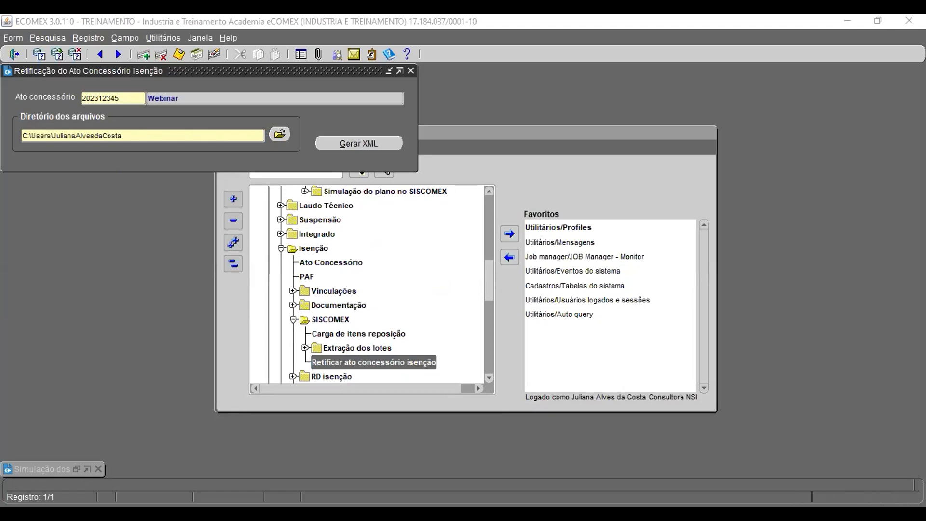
Step: Generate the rectification XML into the Downloads folder, confirming the generation and acknowledging completion
left_click(375, 146)
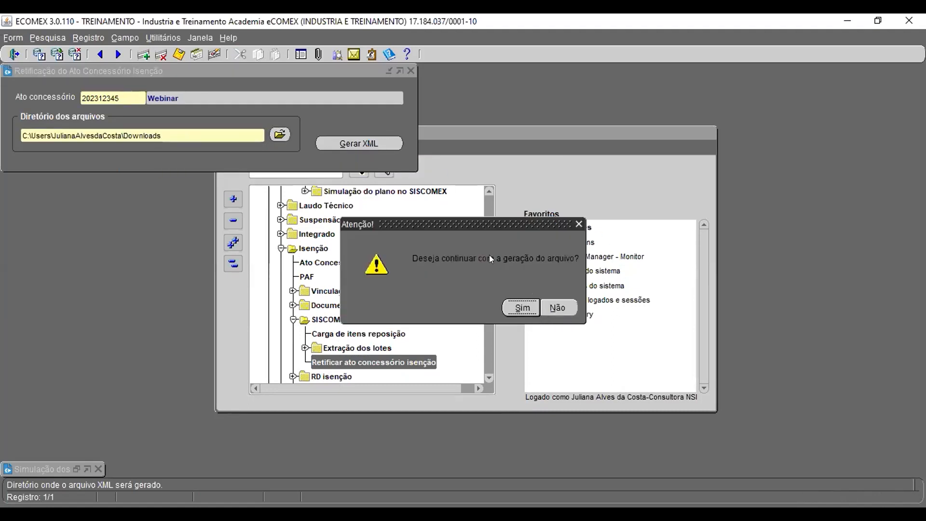
left_click(522, 307)
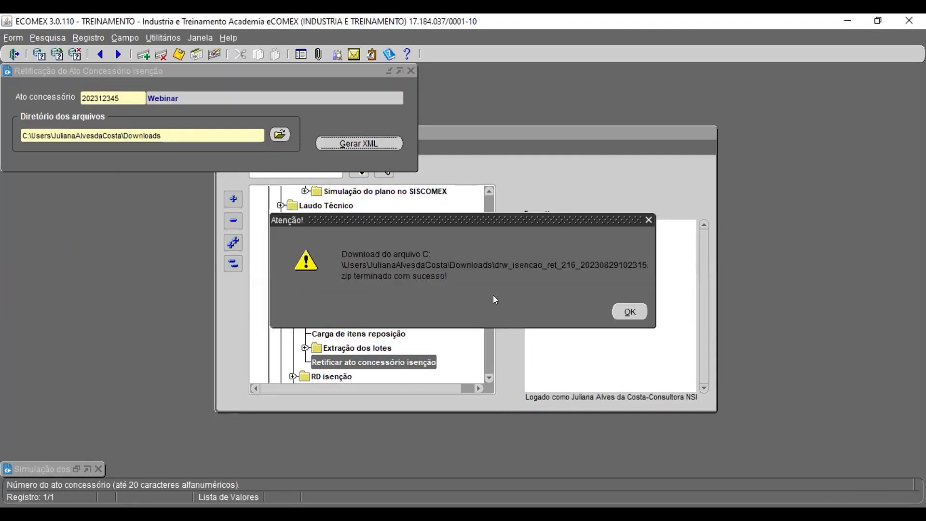
left_click(627, 312)
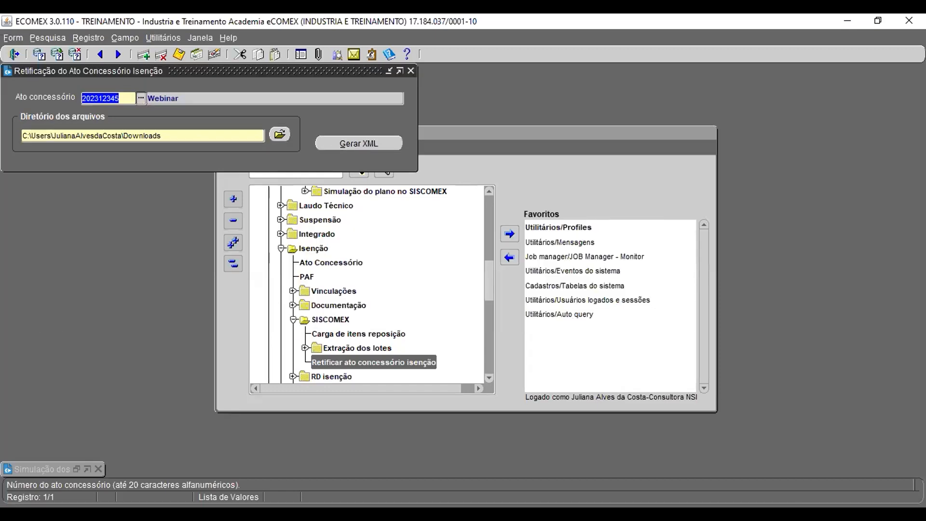
Step: Review the generated XML file in the browser and return to eCOMEX
key("alt+Tab")
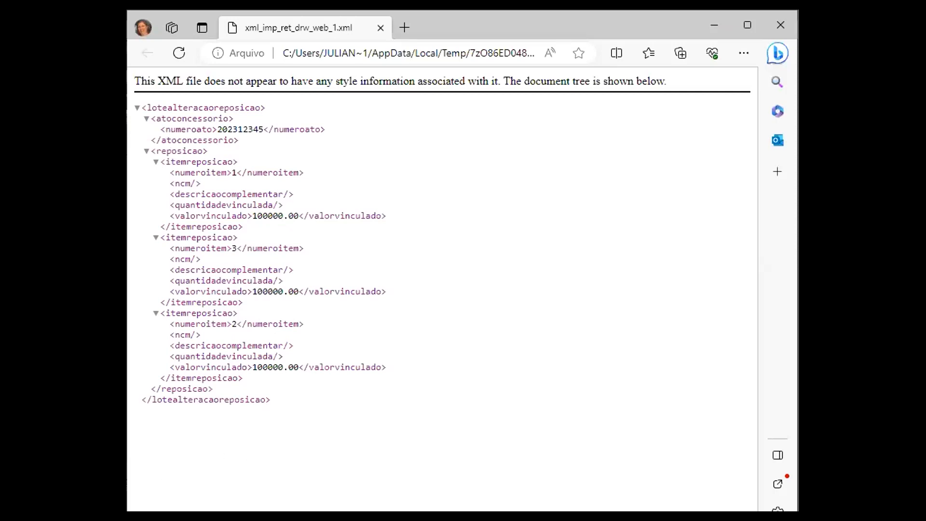
key("alt+Tab")
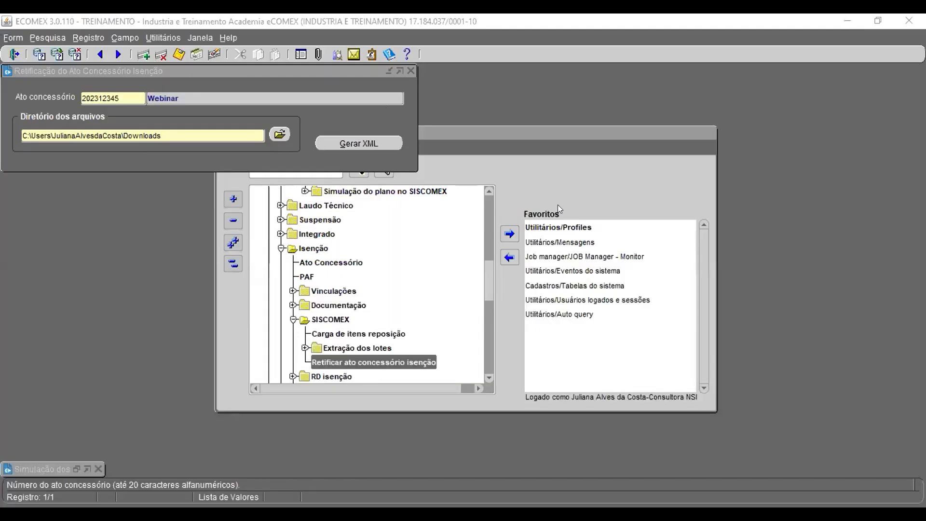
left_click(587, 193)
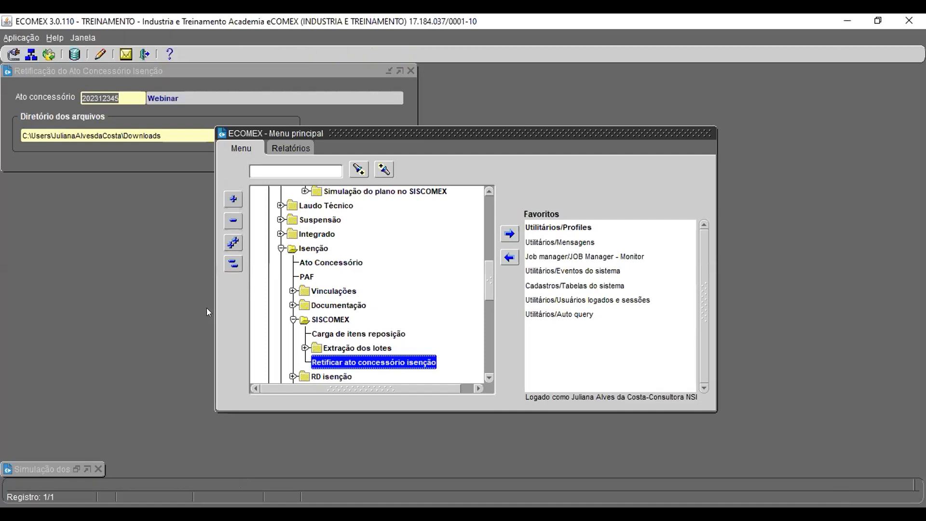
Step: Reopen the import plan simulation window, query ato concessório 202312345 and scroll through its item columns
left_click(76, 469)
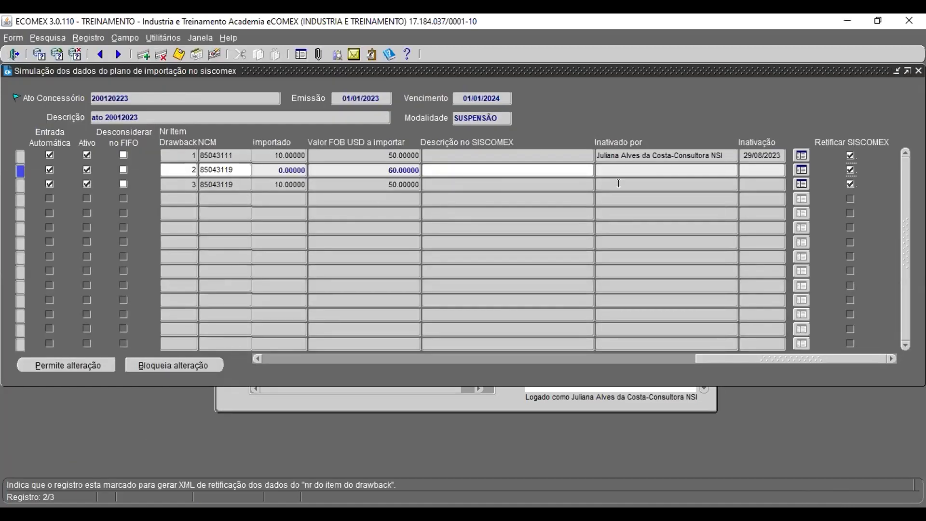
left_click(452, 154)
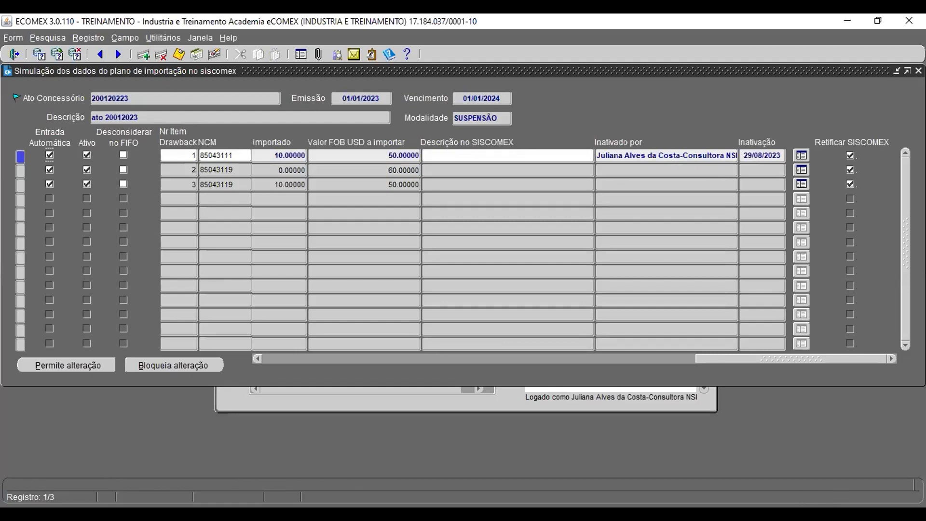
left_click_drag(192, 94, 19, 89)
key("ctrl+c")
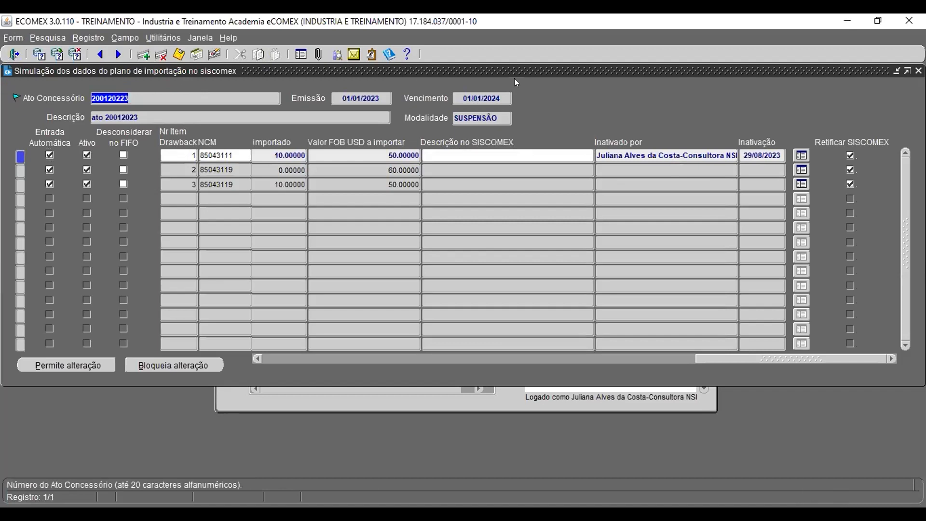
key("F11")
key("ctrl+v")
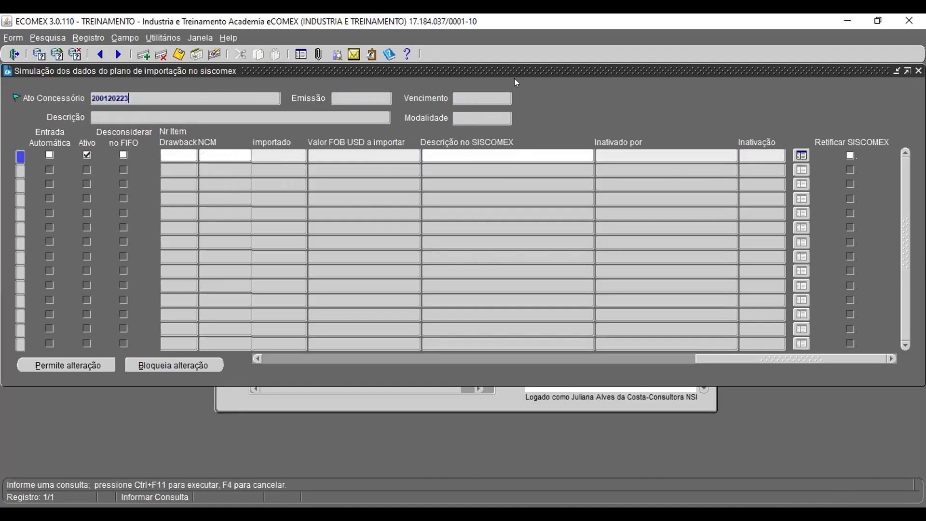
key("ctrl+F11")
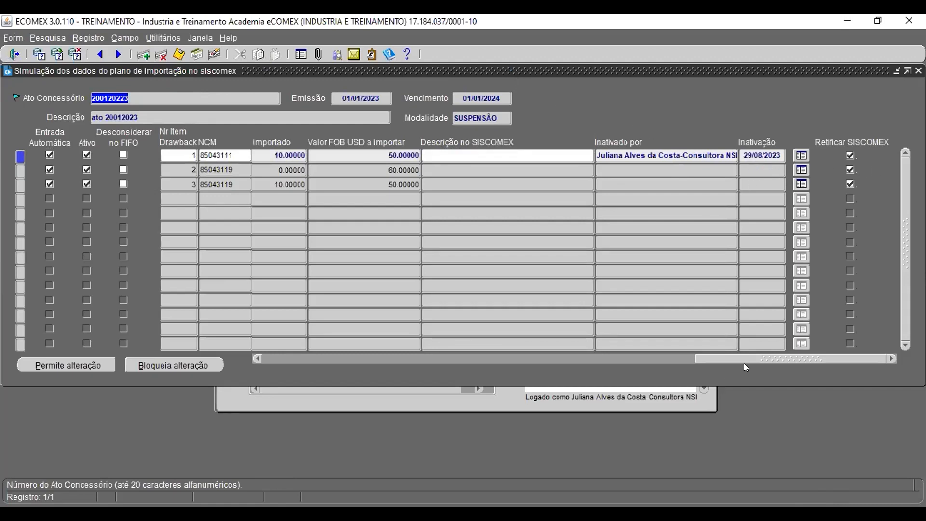
left_click_drag(743, 359, 700, 359)
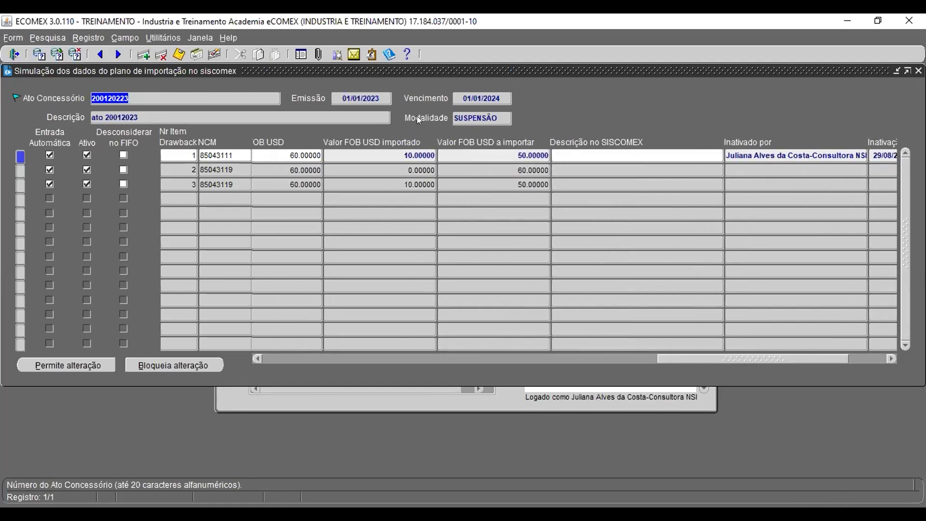
key("F7")
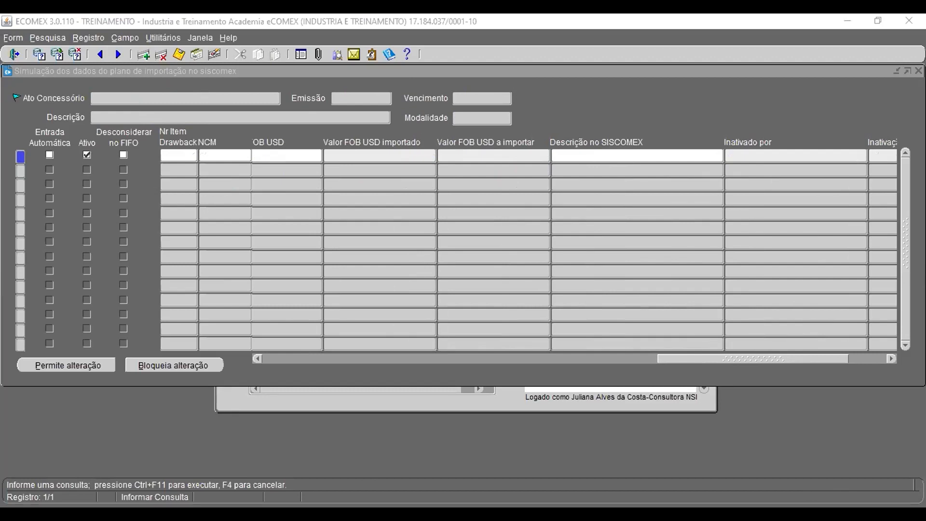
left_click(197, 97)
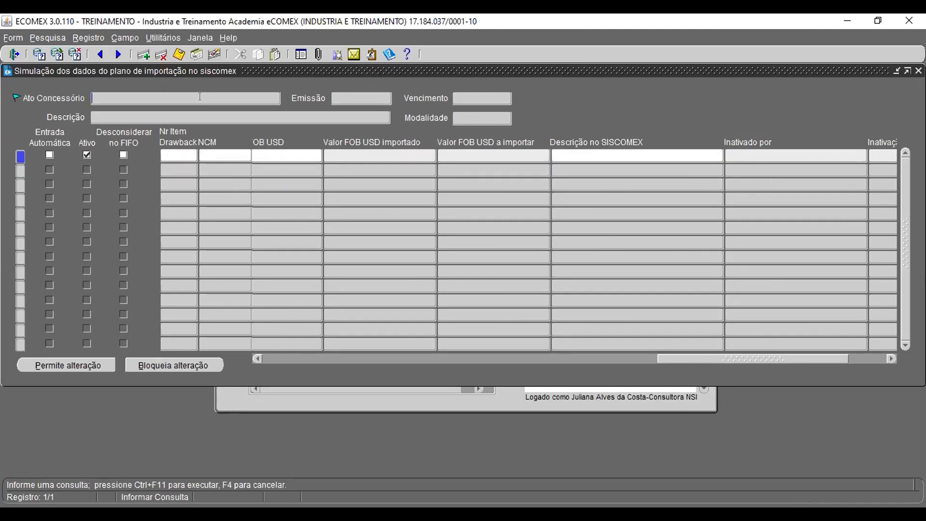
type("202312345")
key("ctrl+F11")
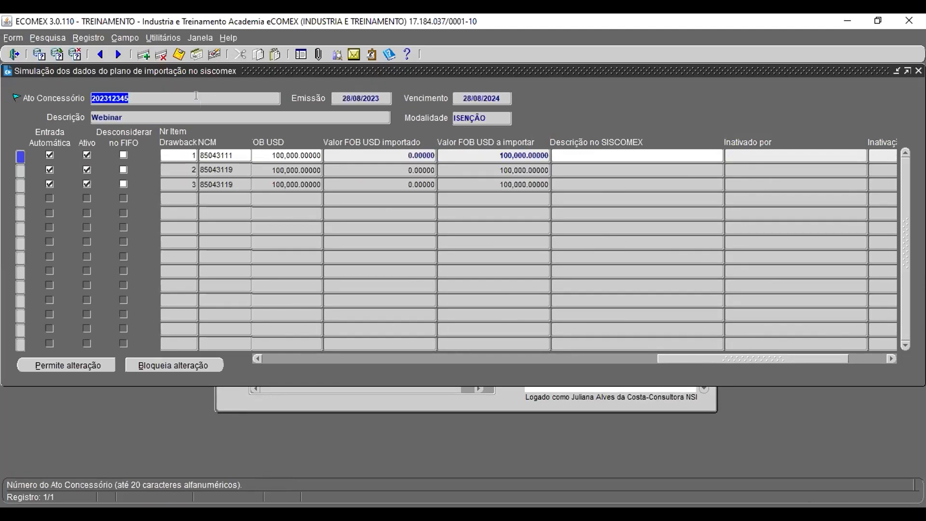
left_click_drag(743, 357, 875, 369)
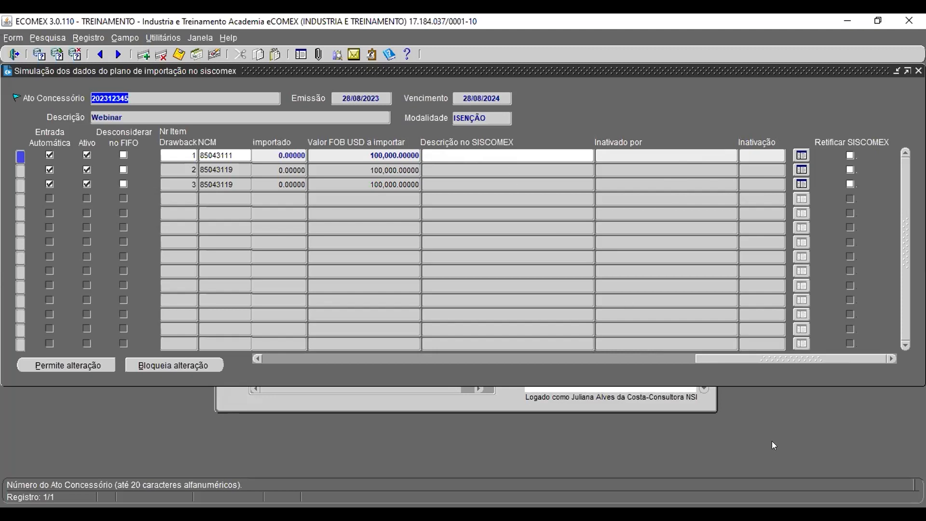
left_click_drag(730, 356, 284, 366)
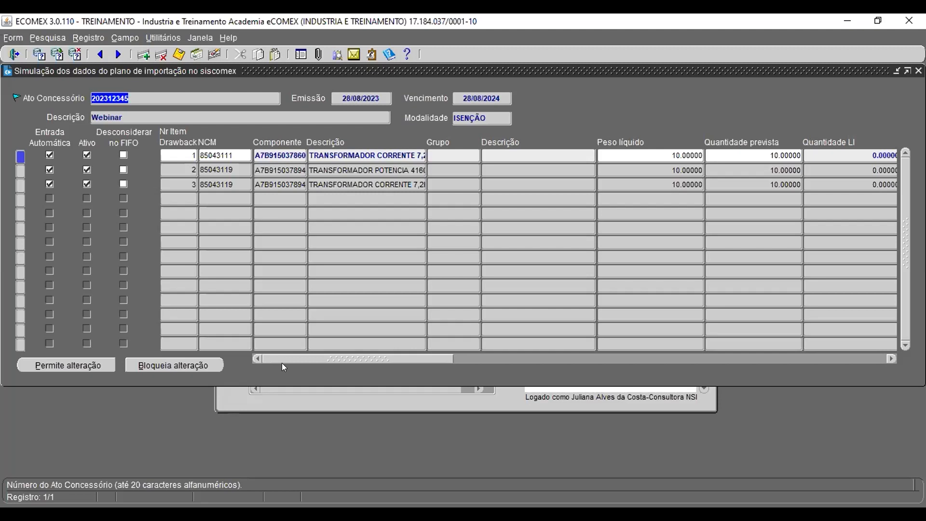
Step: Open Ato Concessório Cadastro and query act 202312345
left_click(499, 402)
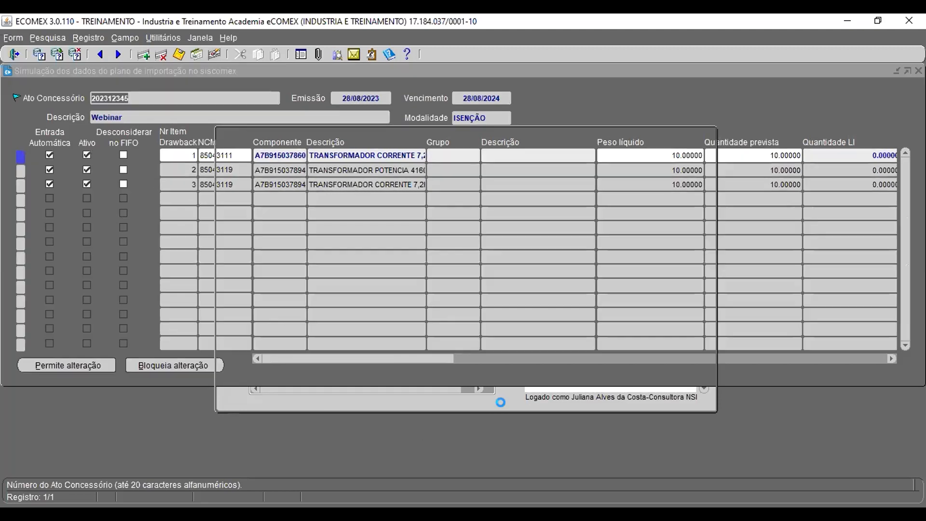
scroll(342, 289, "up", 1)
scroll(342, 289, "up", 3)
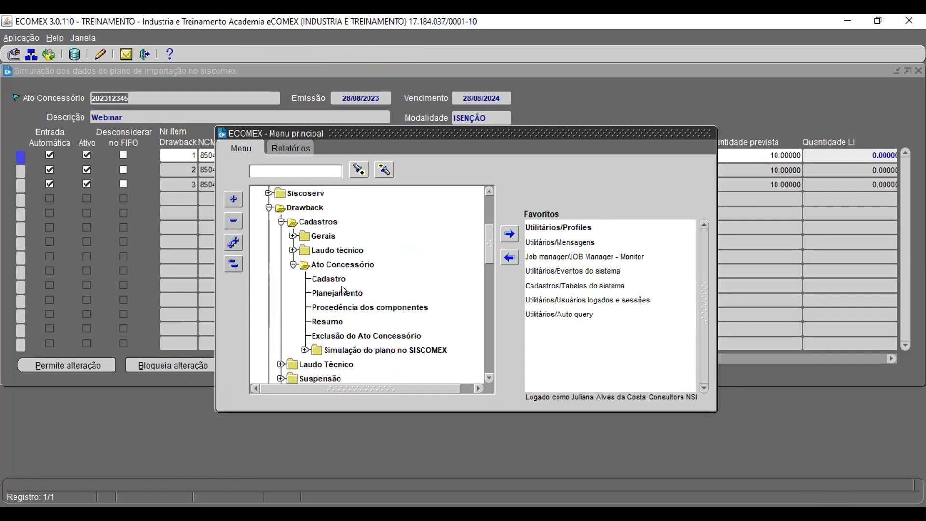
left_click(329, 278)
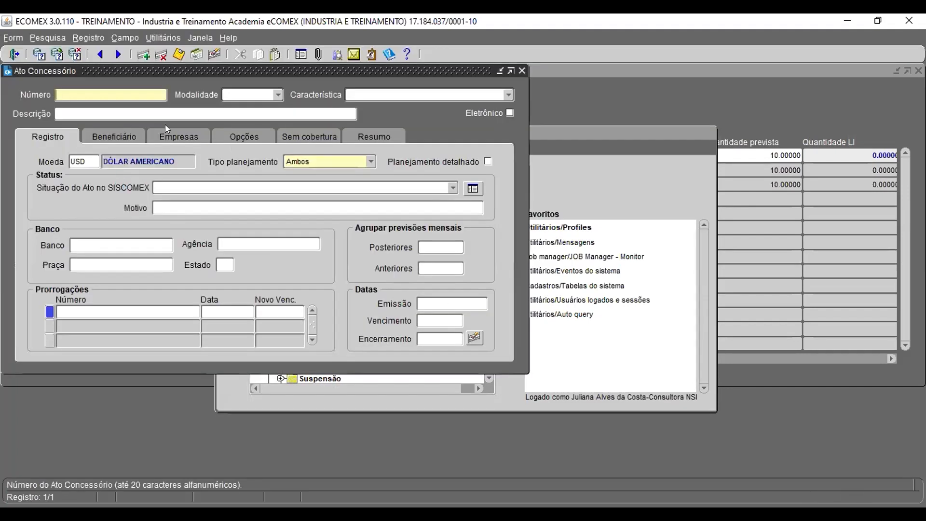
key("F11")
type("202312345")
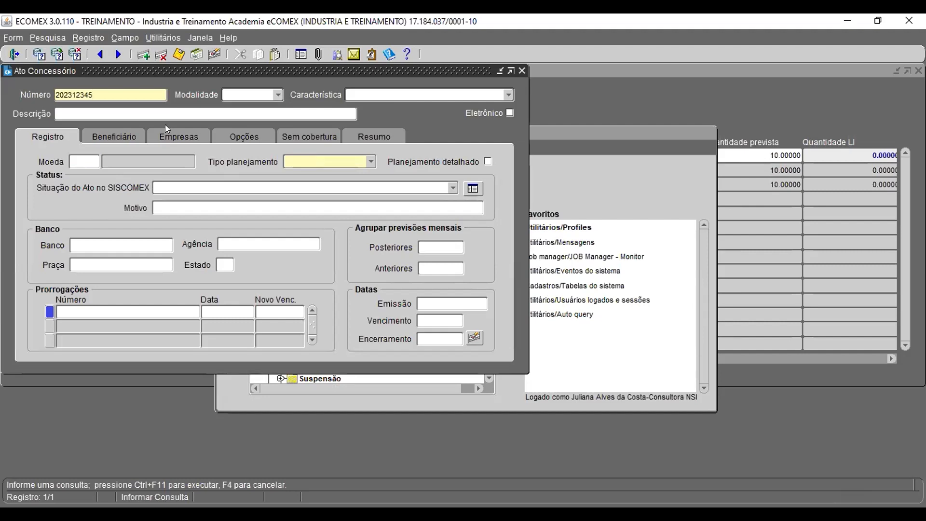
key("ctrl+F11")
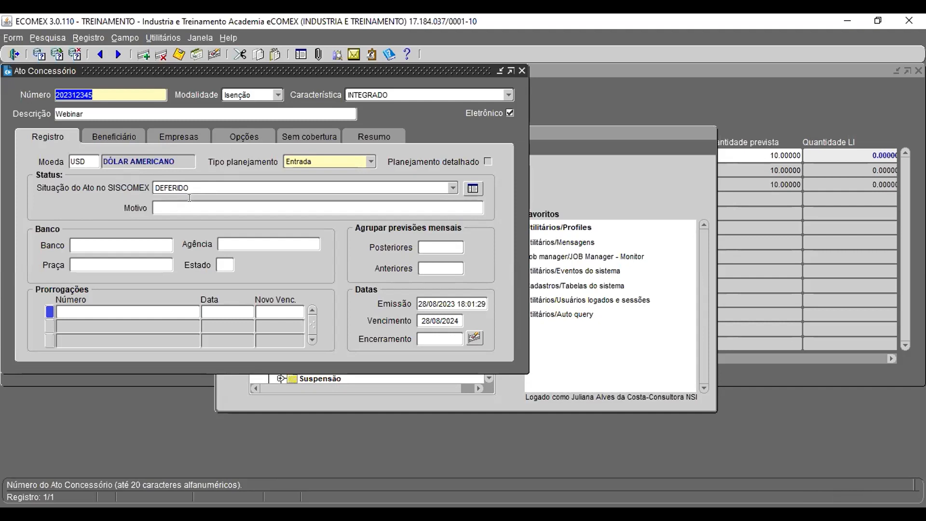
Step: Inspect the act's SISCOMEX status options and expiry date, and the simulation's balance columns
left_click(452, 187)
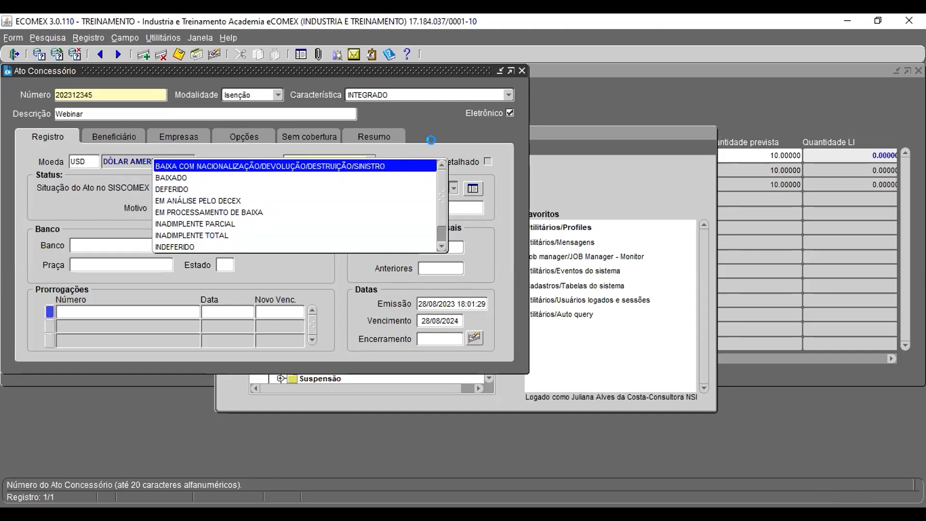
left_click(456, 170)
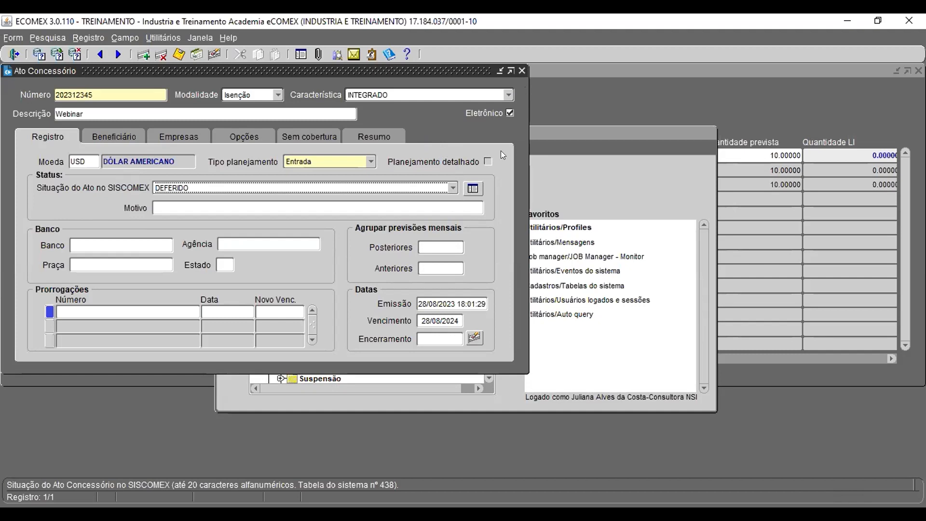
left_click(439, 320)
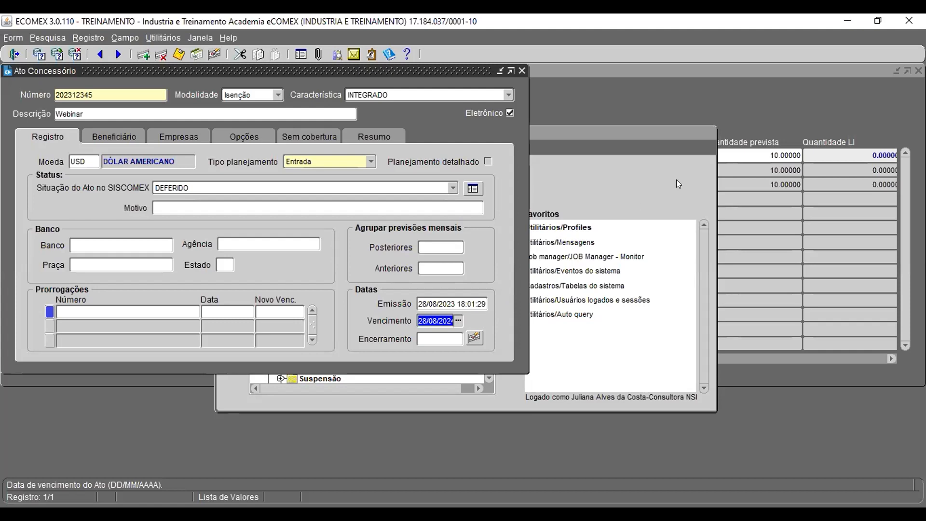
left_click(749, 106)
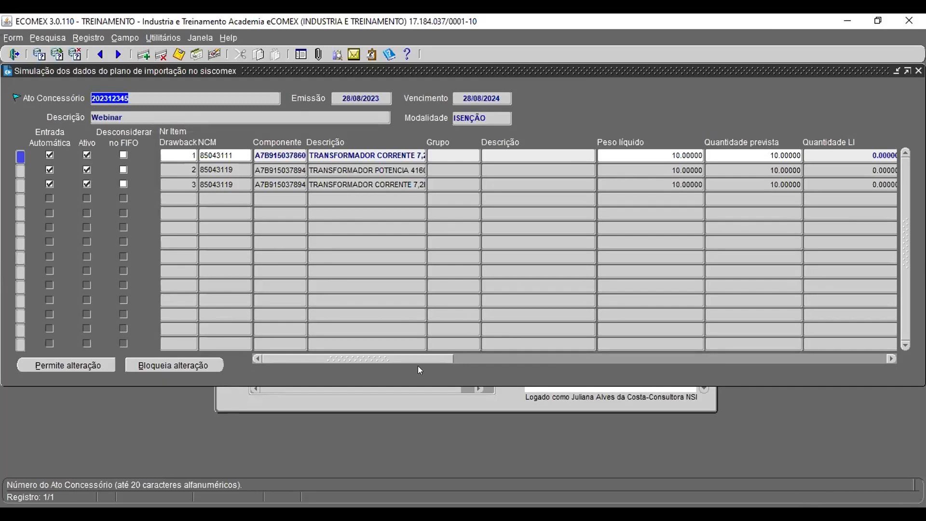
left_click_drag(437, 358, 583, 387)
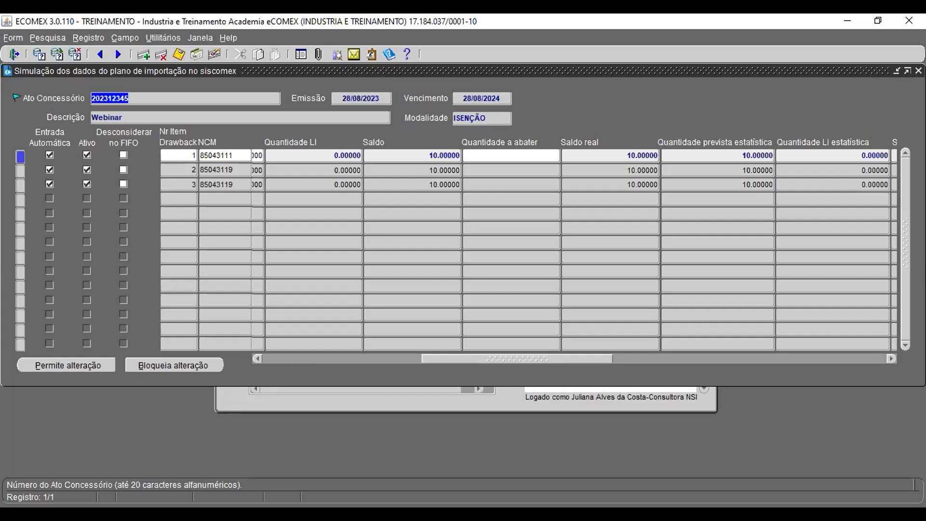
Step: Minimize the simulation window and close the Ato Concessório and rectification windows
left_click(896, 71)
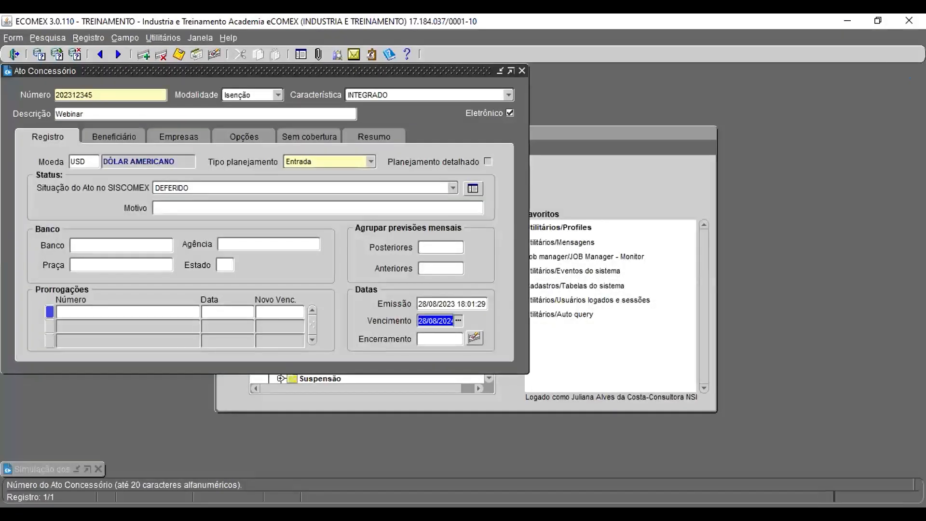
left_click(522, 70)
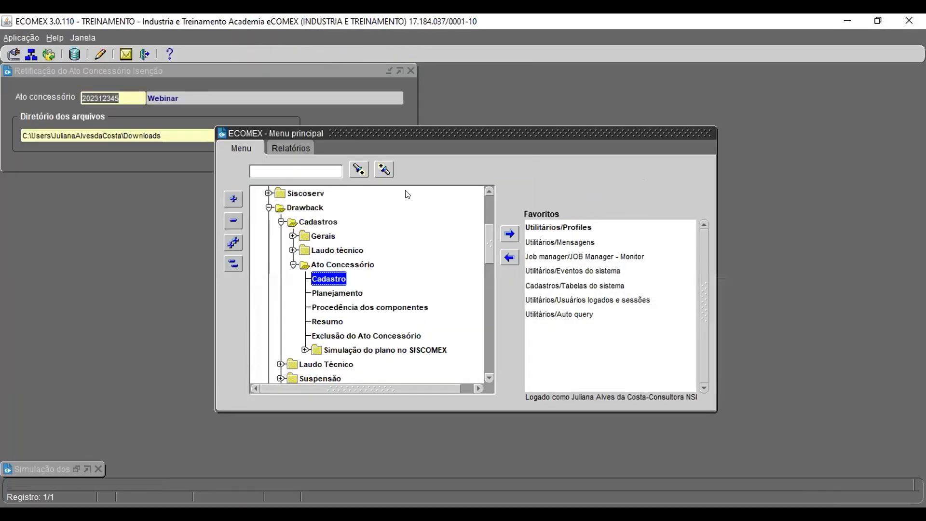
left_click(404, 70)
left_click(410, 70)
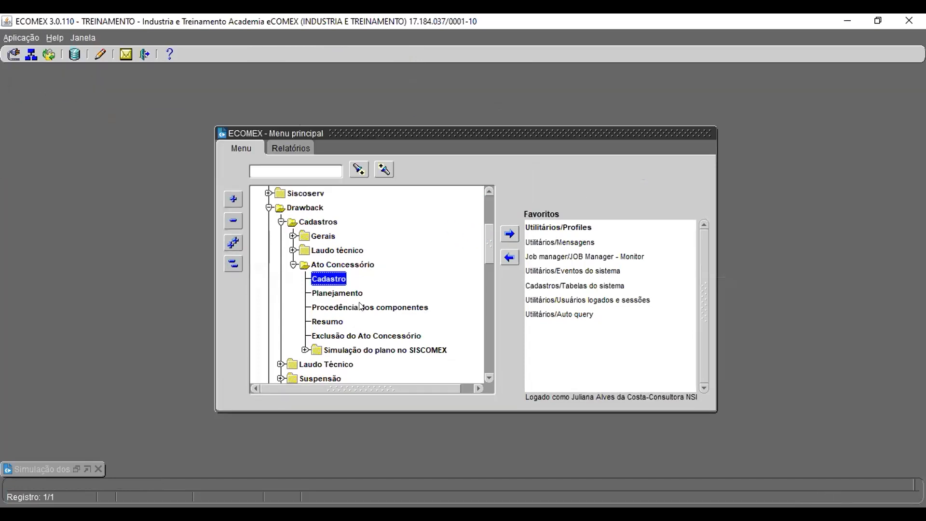
Step: Reopen Ato Concessório Cadastro, query act 202312345 and move to its Encerramento date field
scroll(360, 305, "up", 1)
scroll(360, 305, "up", 2)
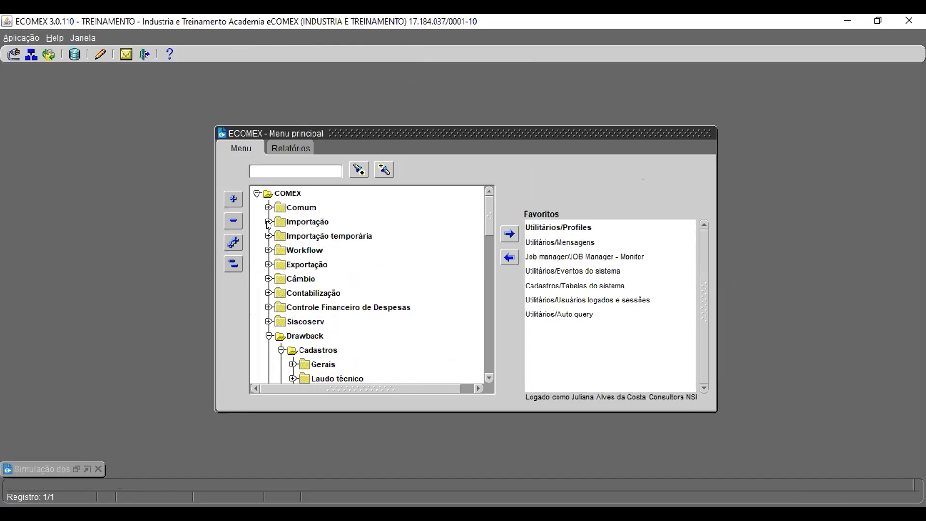
scroll(353, 306, "down", 2)
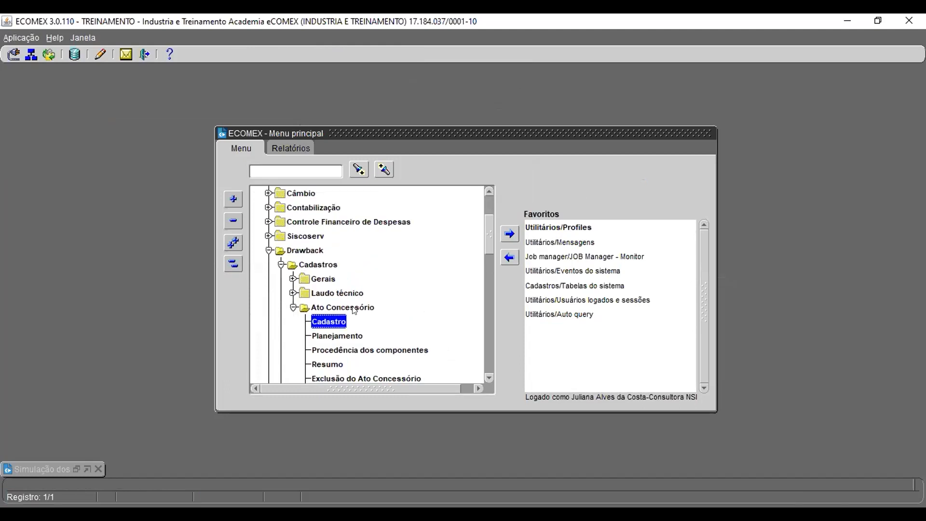
double_click(329, 322)
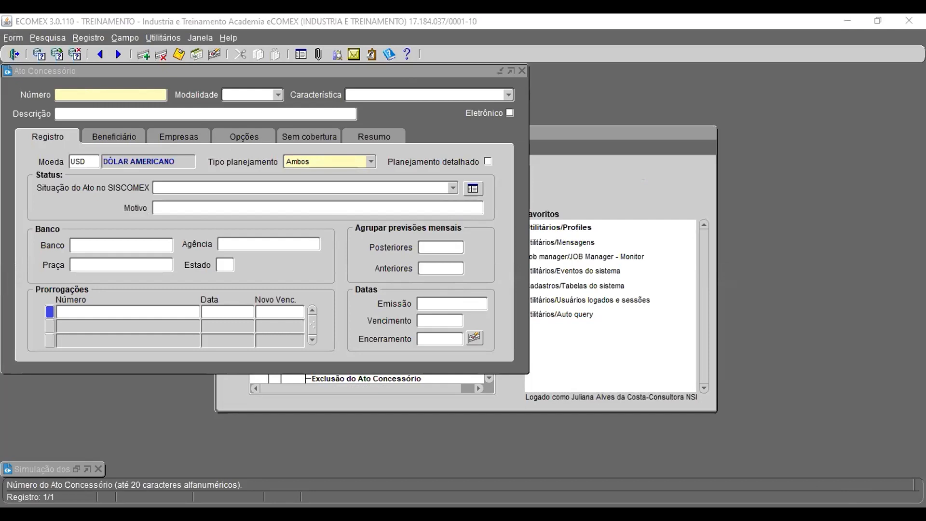
left_click(295, 73)
key("F7")
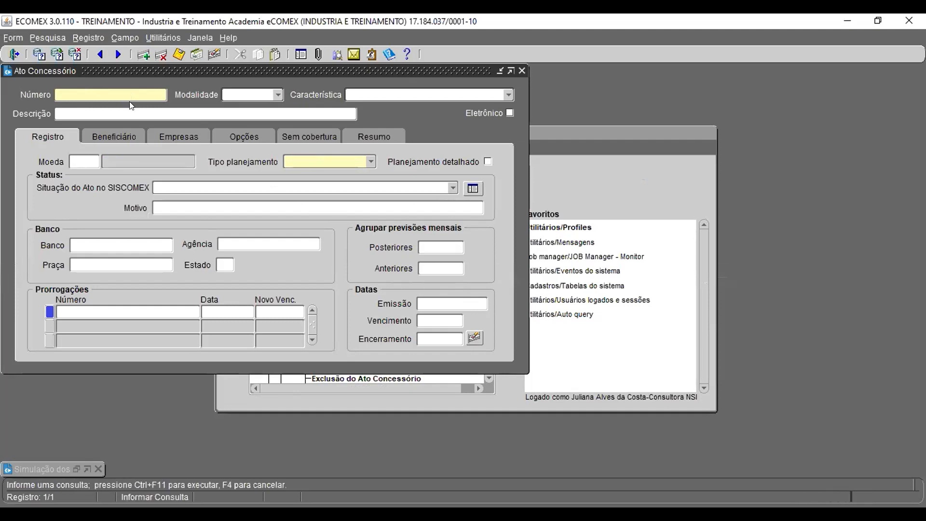
type("202312345")
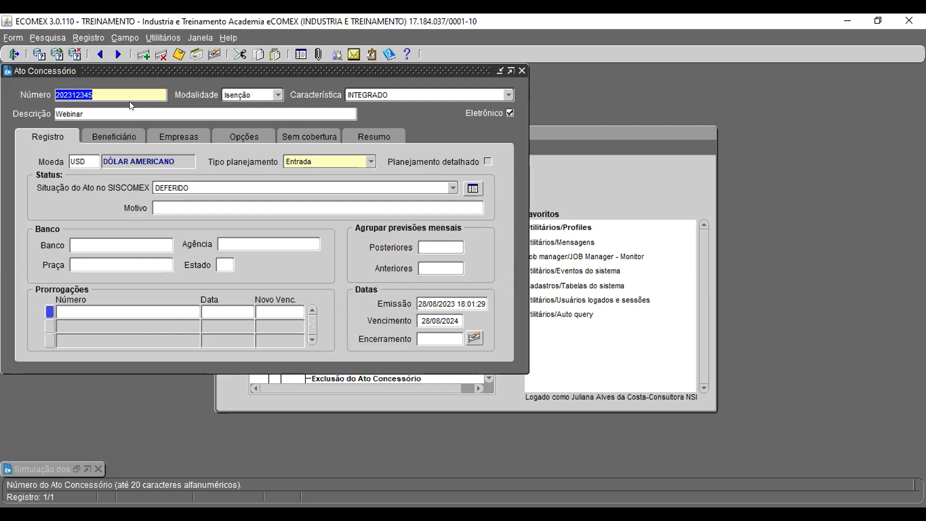
left_click(442, 339)
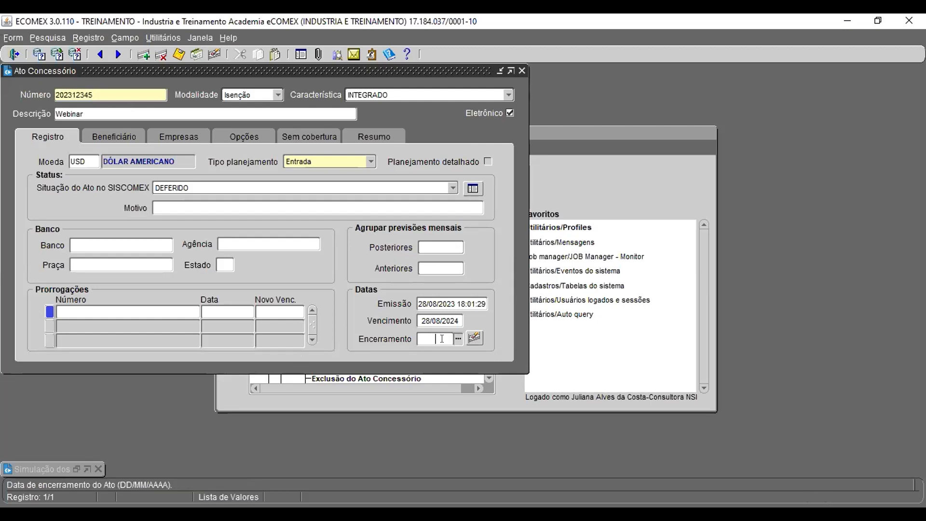
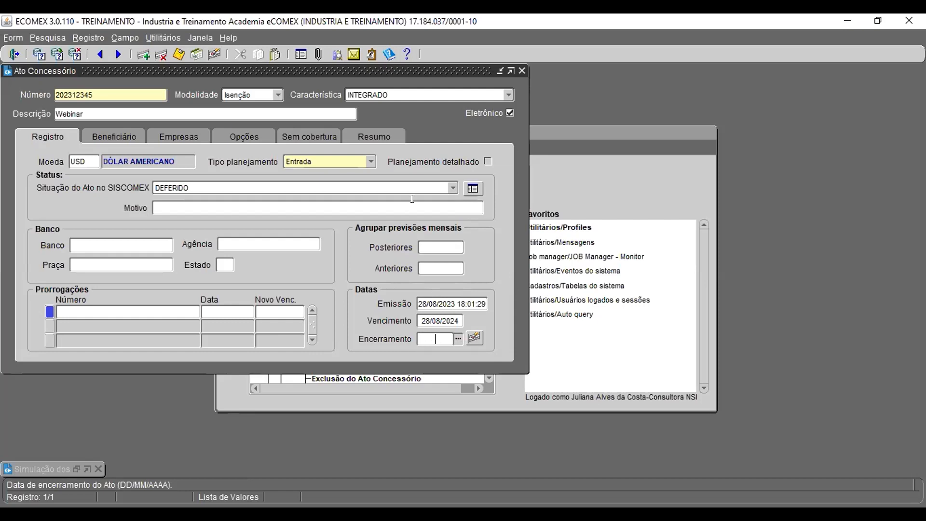
Step: Set the act's SISCOMEX status to EM PROCESSAMENTO DE BAIXA and its Encerramento date to 29/08/2023, and save
left_click(426, 183)
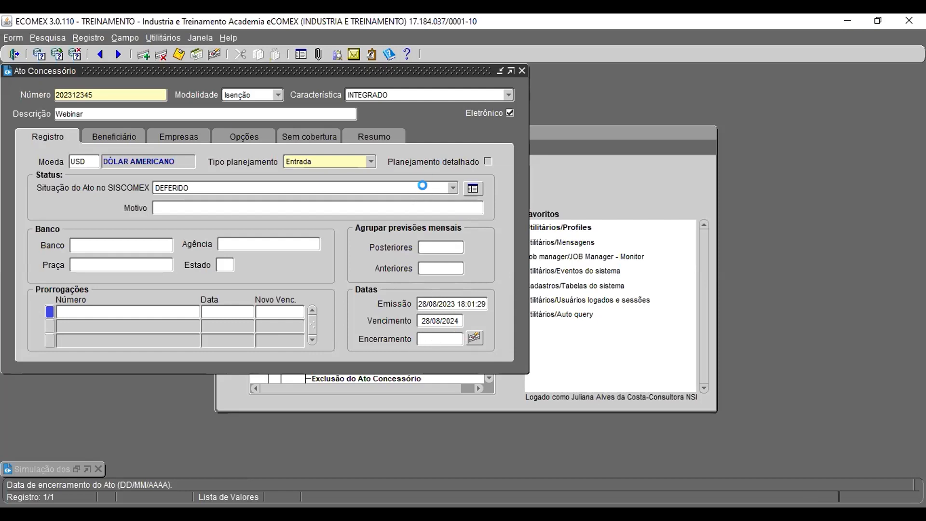
left_click(310, 212)
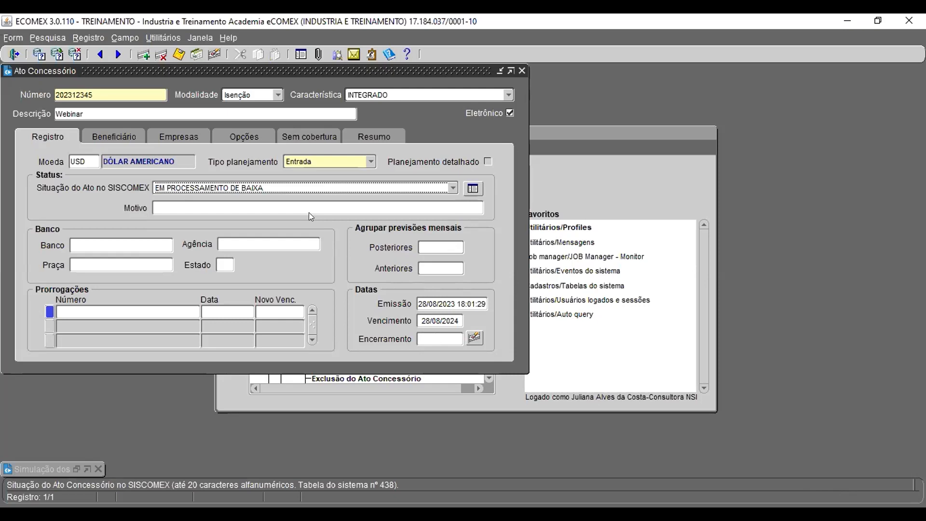
left_click(440, 337)
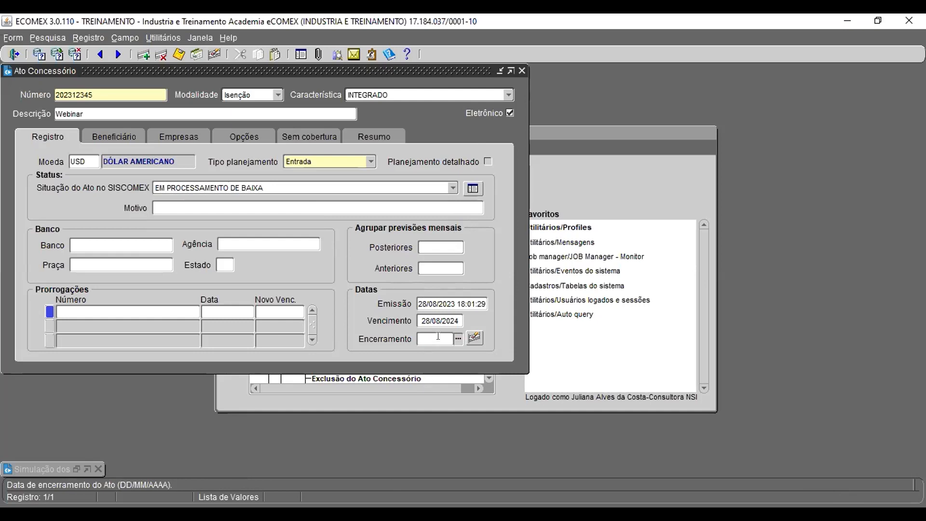
type("29")
type("090")
type("0")
type("23")
key("BackSpace")
type("8")
left_click(443, 199)
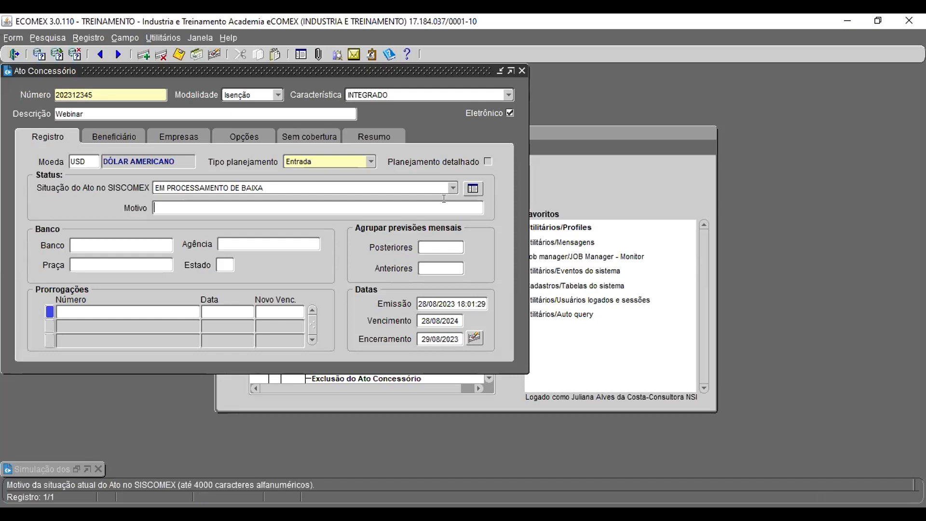
key("F10")
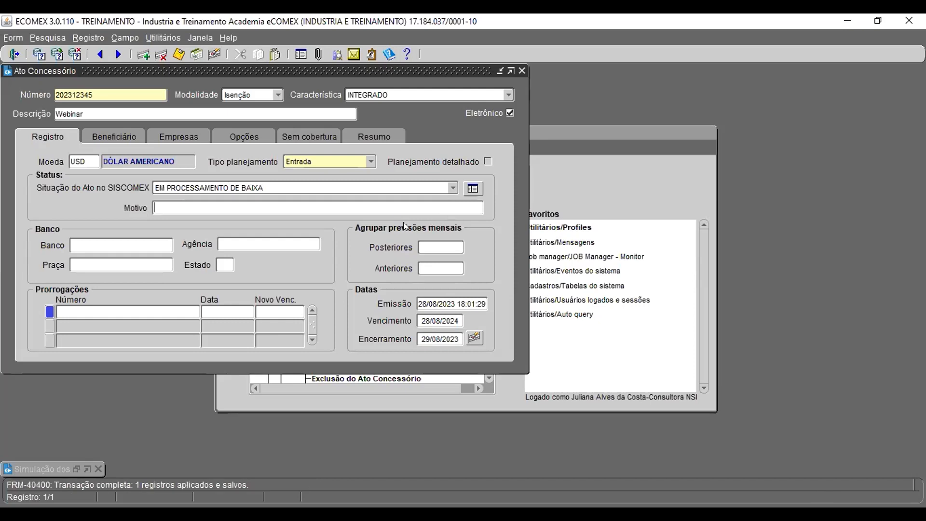
left_click(453, 187)
left_click(169, 167)
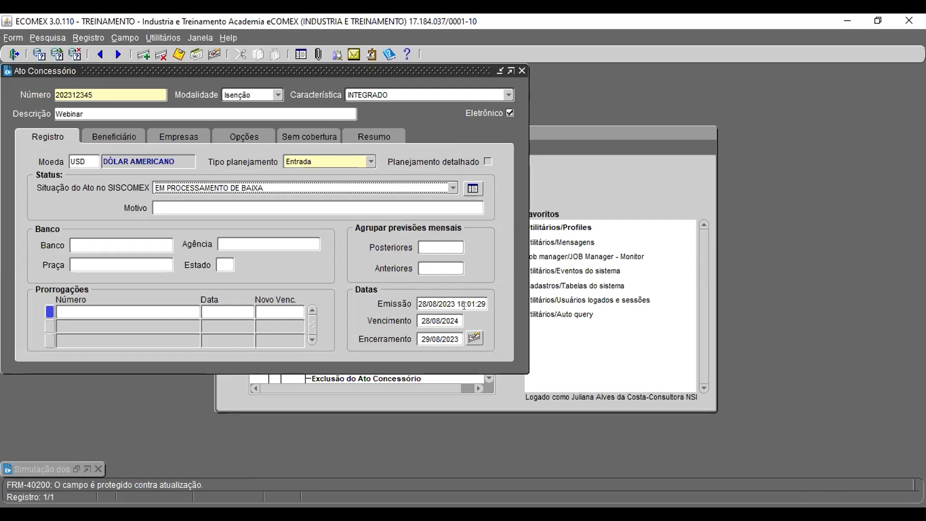
left_click_drag(455, 304, 451, 302)
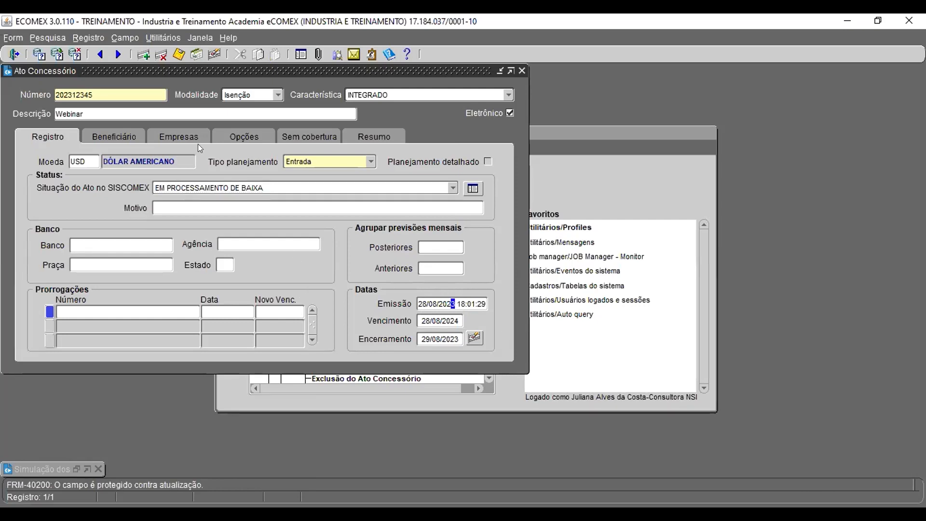
left_click(153, 110)
key("BackSpace")
Step: Clear the act's Encerramento date and save the record
left_click(455, 336)
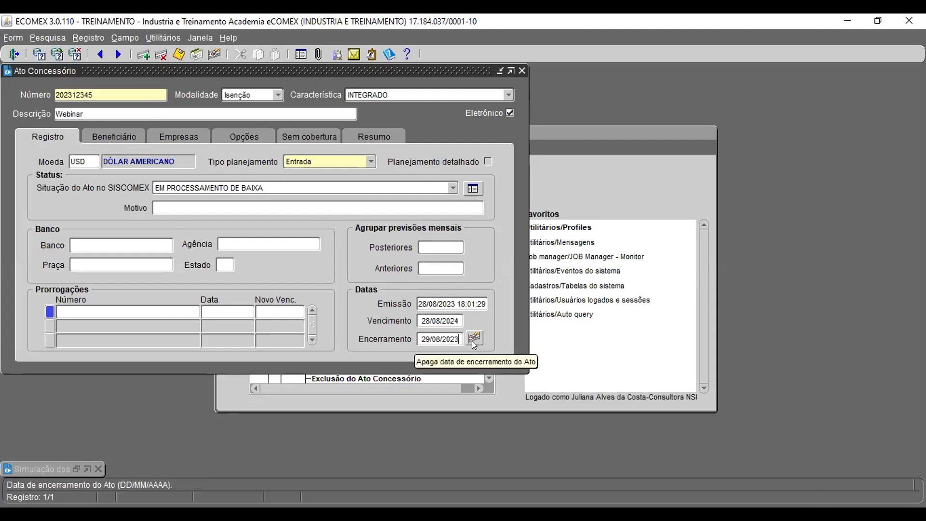
left_click(472, 341)
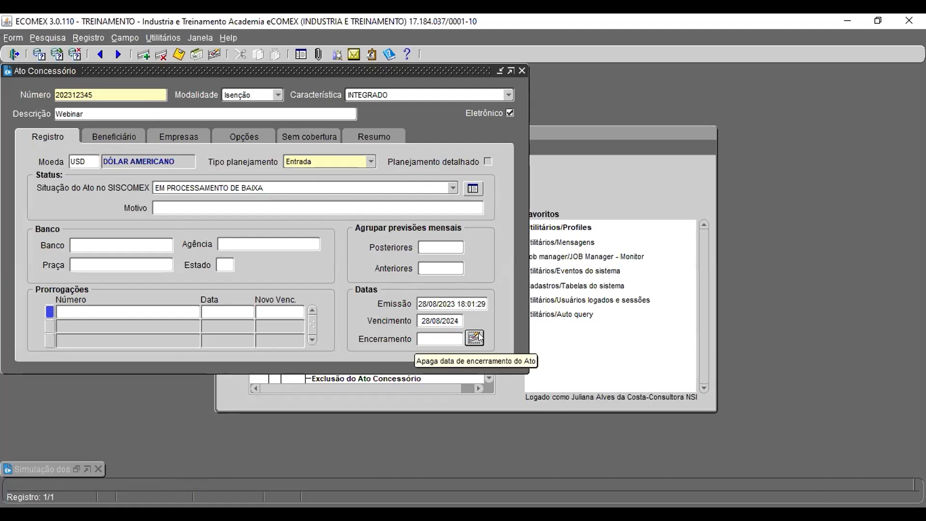
key("F10")
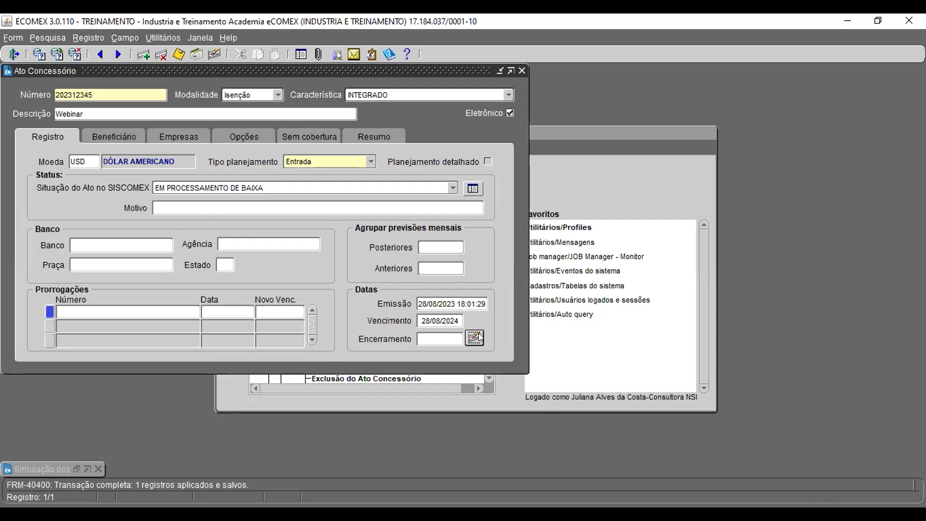
Step: Change the act's SISCOMEX status to BAIXADO and save
left_click(452, 188)
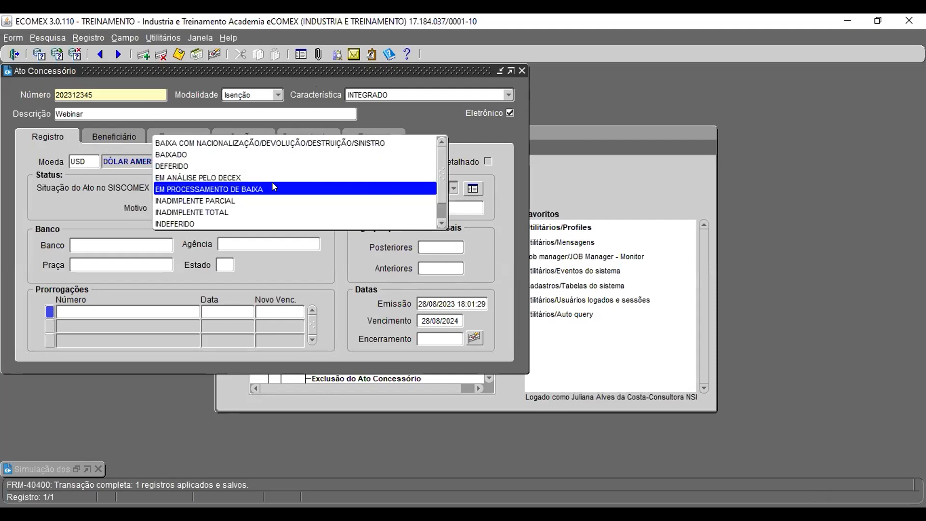
left_click(195, 154)
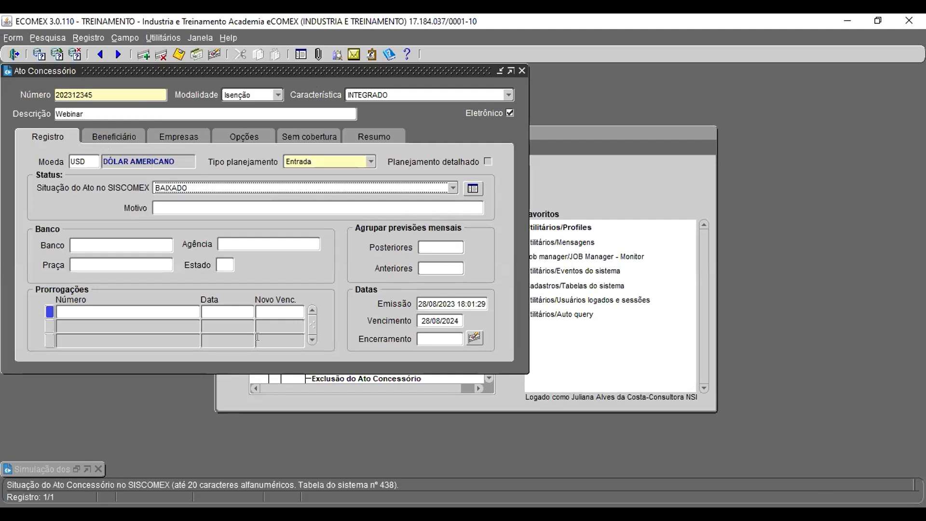
key("F10")
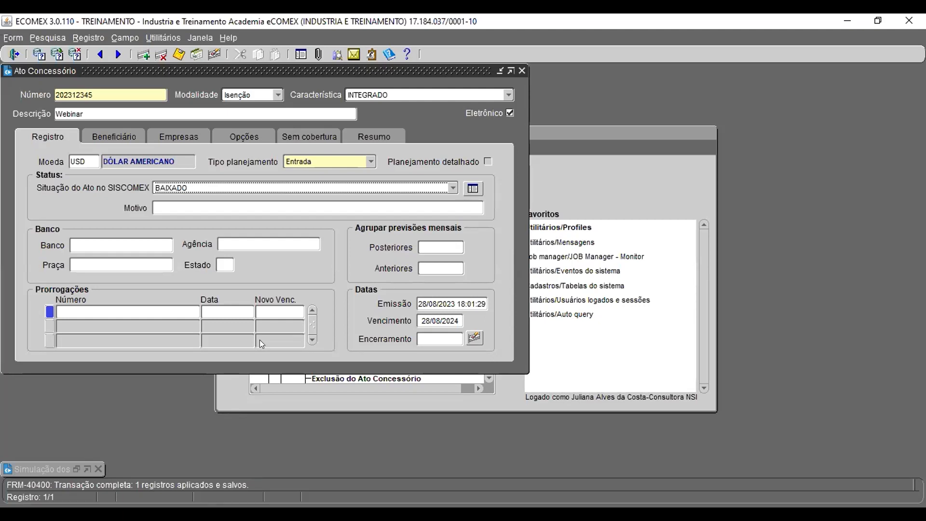
Step: Set the act's SISCOMEX status back to DEFERIDO and save the record
left_click(448, 188)
left_click(262, 198)
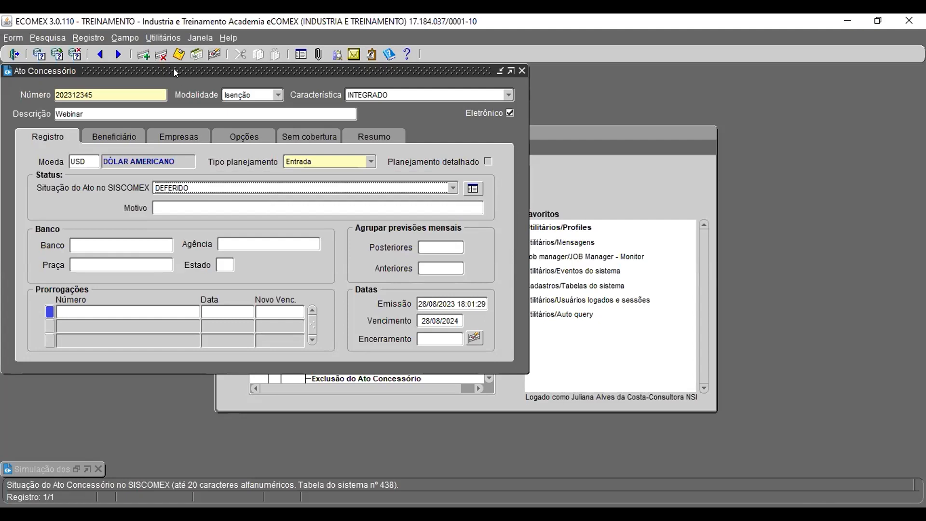
left_click(179, 55)
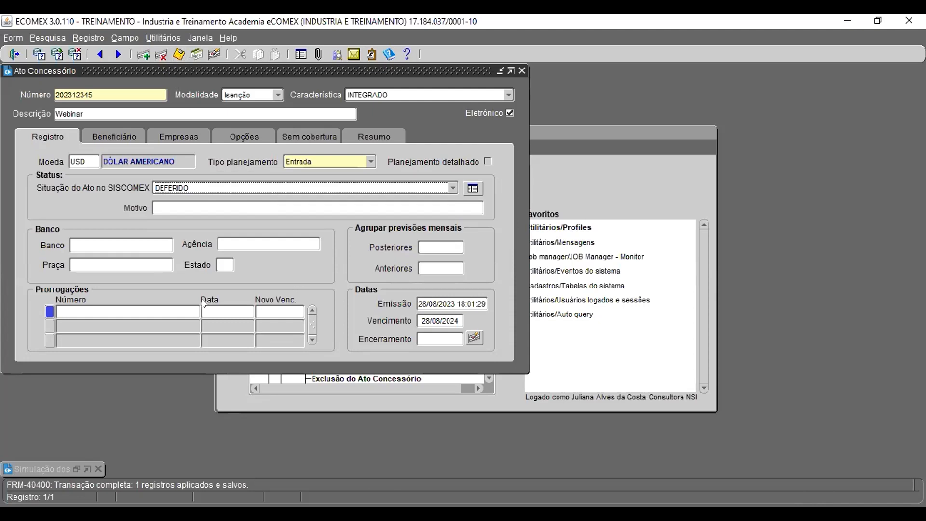
Step: Change the act's Vencimento date to 28/08/2025
left_click(125, 308)
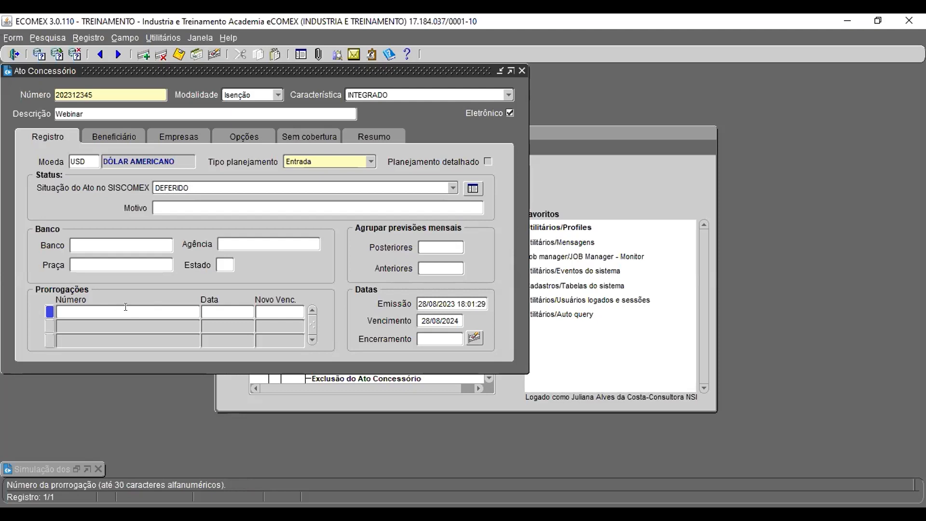
left_click(224, 311)
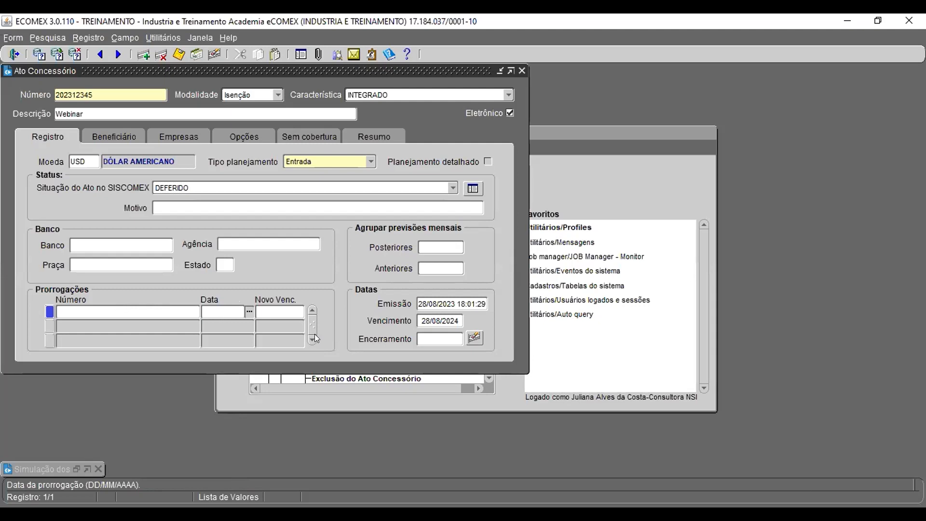
left_click(436, 321)
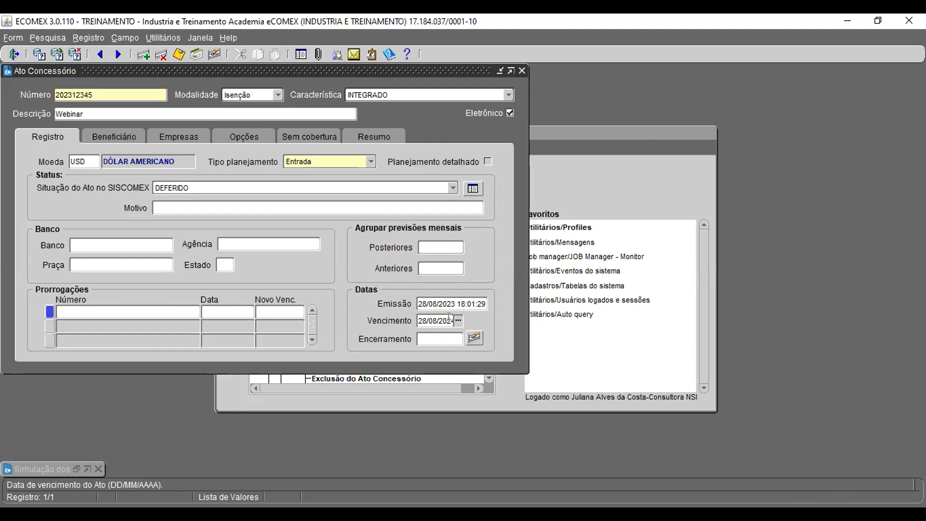
left_click_drag(450, 321, 459, 317)
type("5")
Step: Restore the import plan simulation window, then open and close the Ato Concessório Resumo form
left_click(591, 192)
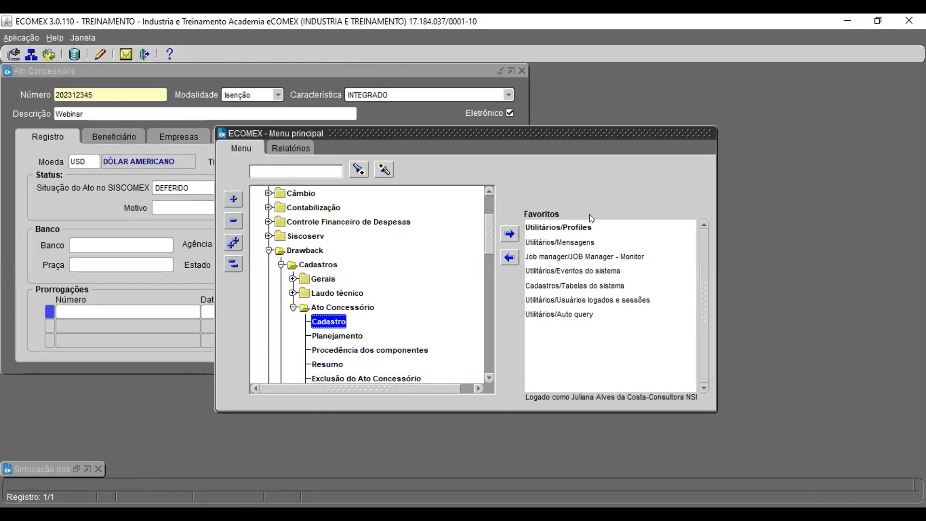
double_click(69, 463)
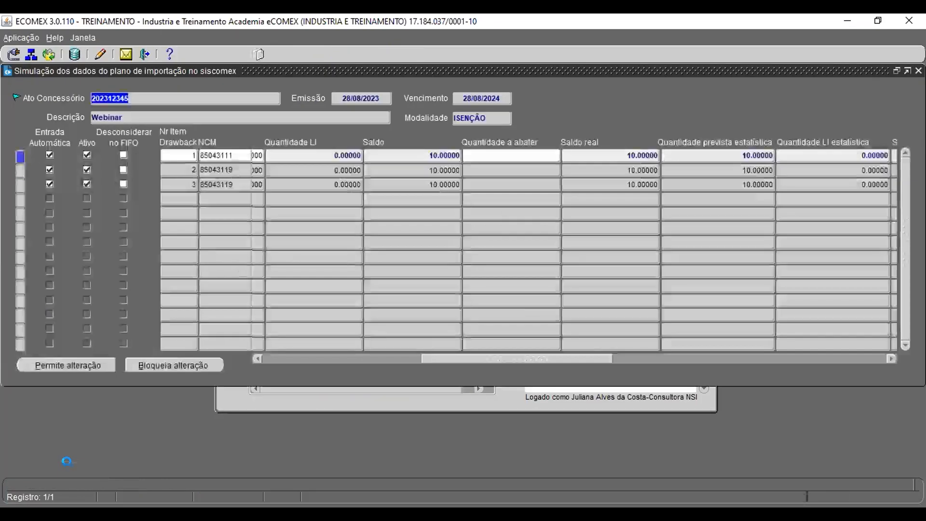
left_click_drag(501, 356, 284, 355)
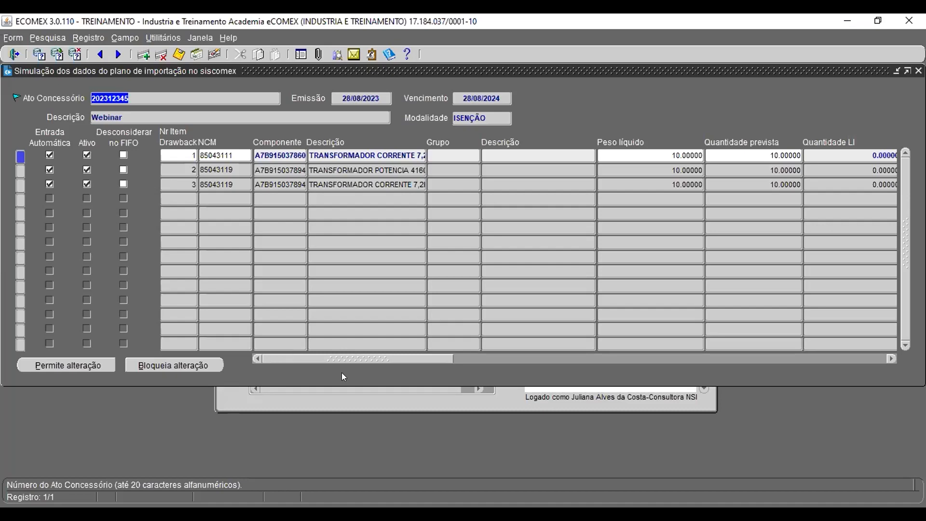
left_click(472, 411)
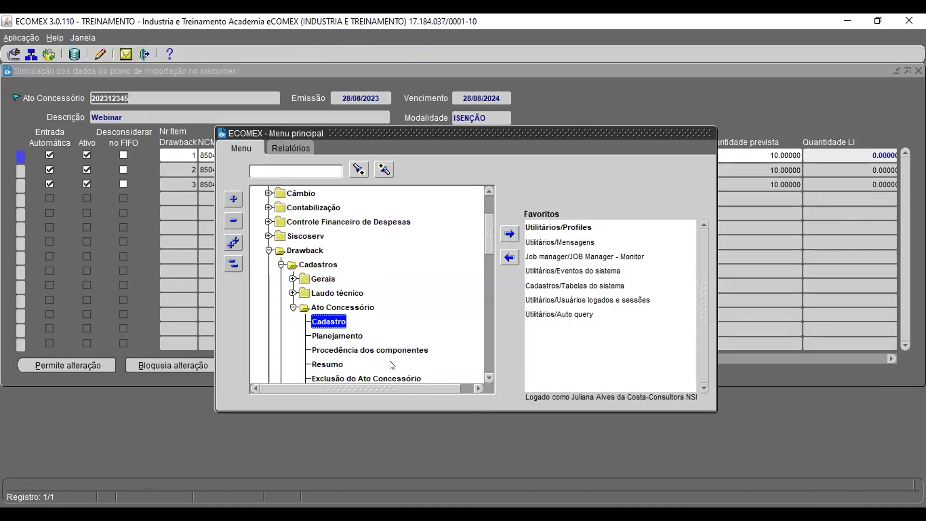
double_click(333, 365)
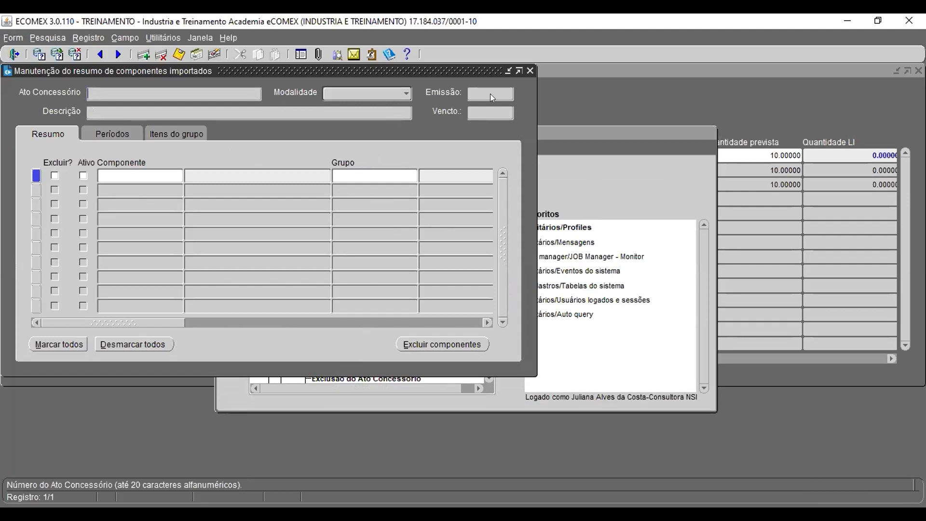
left_click(530, 72)
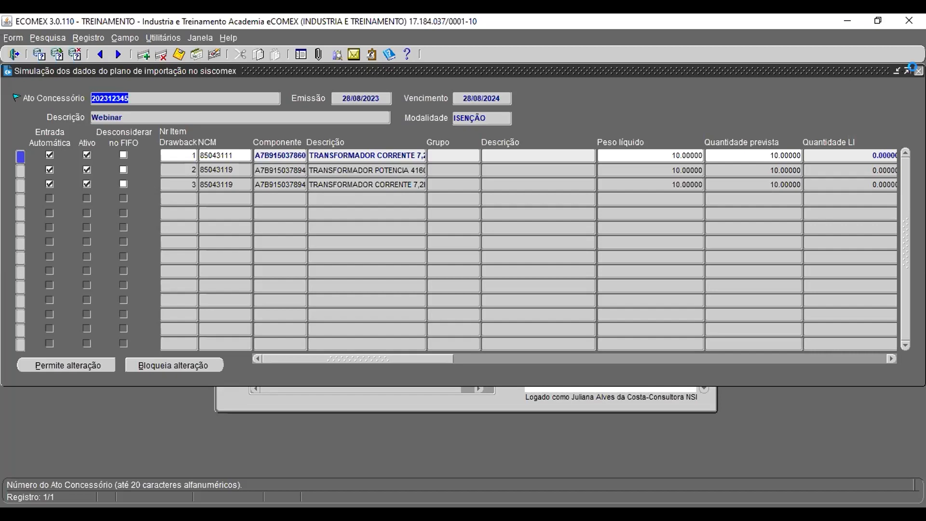
Step: Close the simulation and Ato Concessório windows, saving the pending changes
left_click(918, 71)
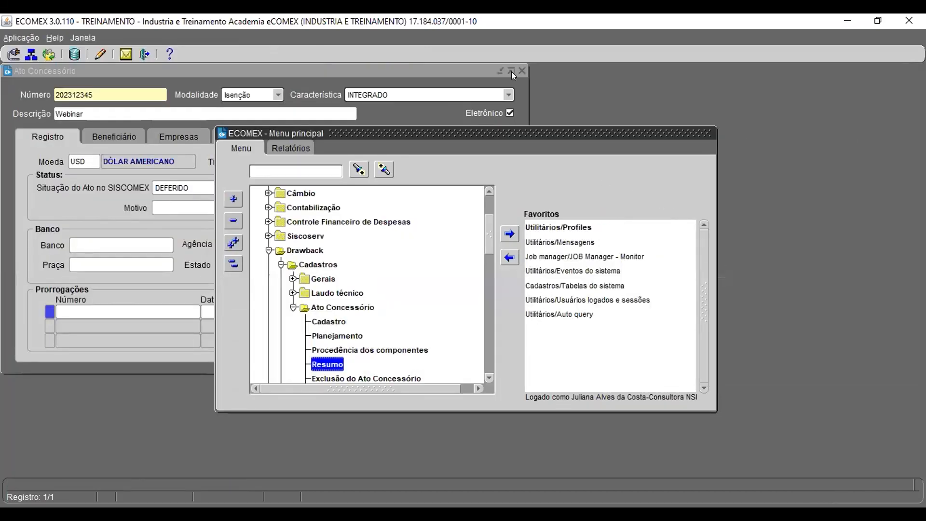
left_click(522, 70)
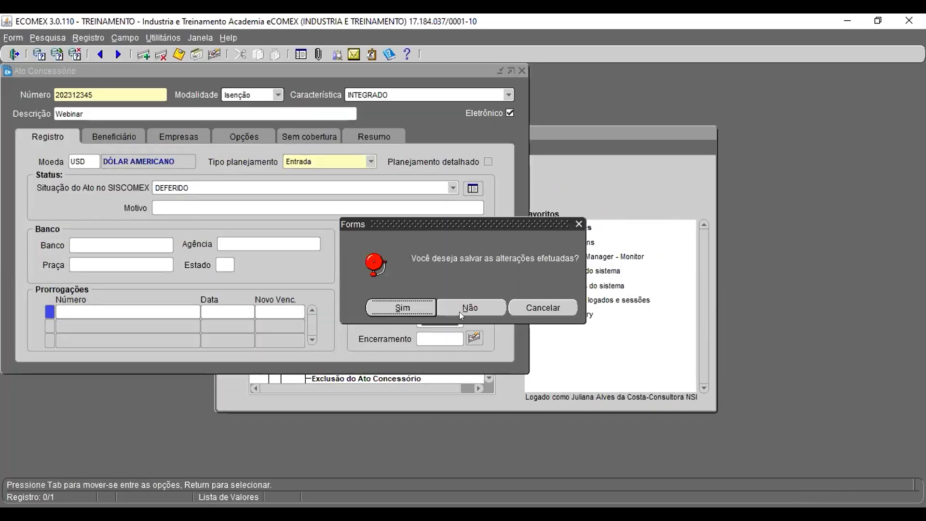
left_click(403, 307)
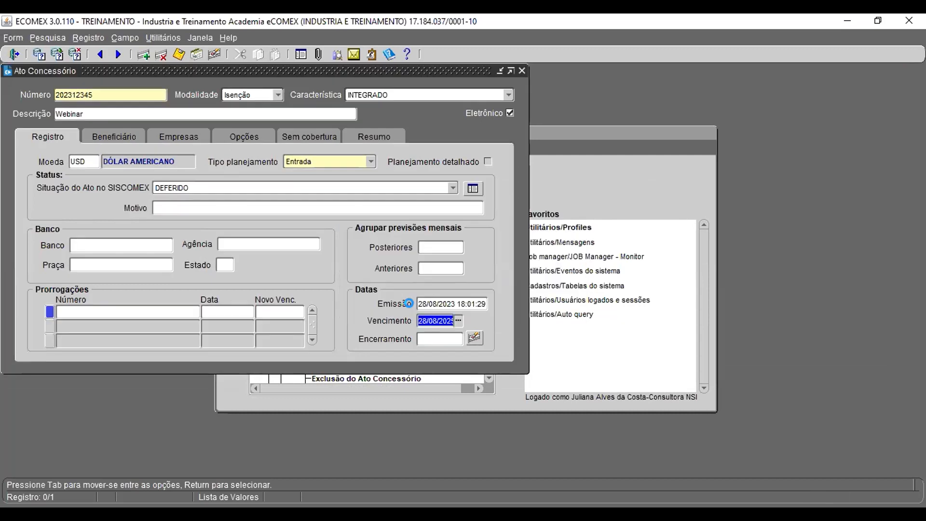
left_click(579, 310)
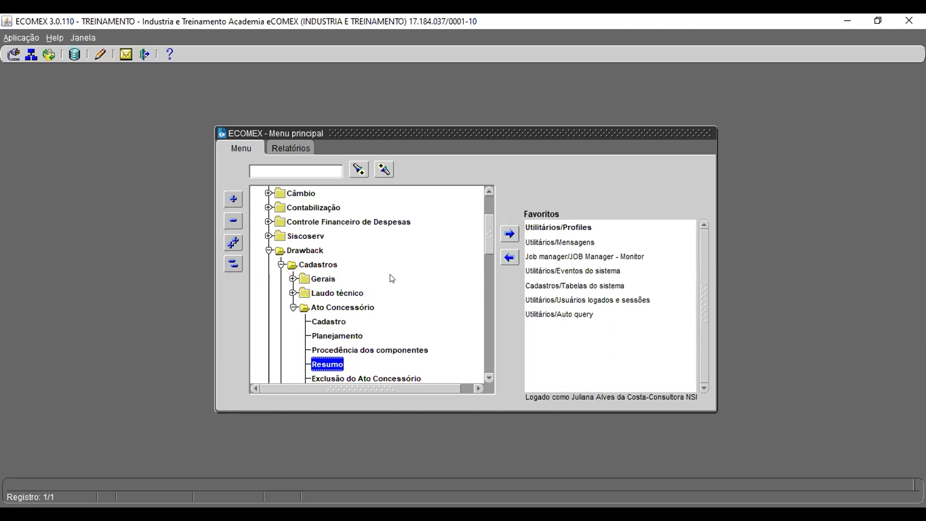
Step: Open the SISCOMEX import plan simulation, query act 200120223 and scroll to its balance columns
scroll(374, 340, "down", 2)
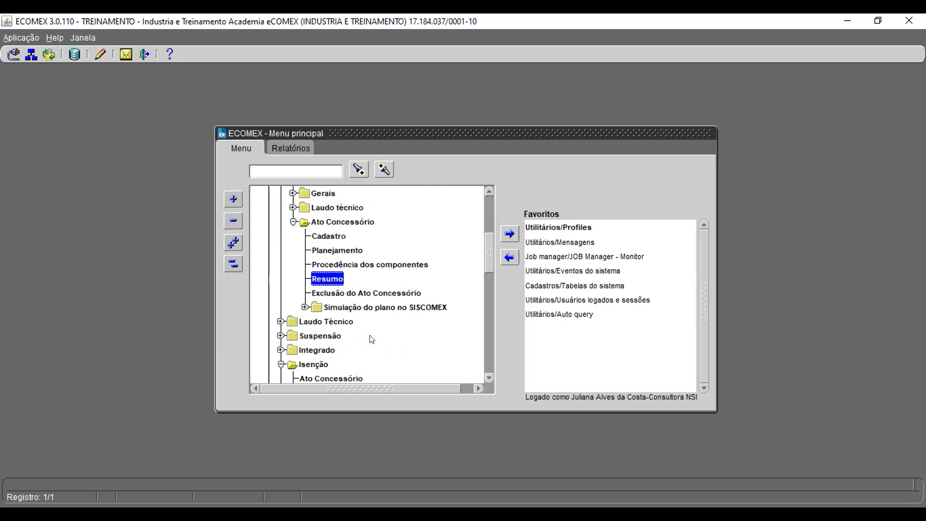
left_click(305, 308)
left_click(345, 335)
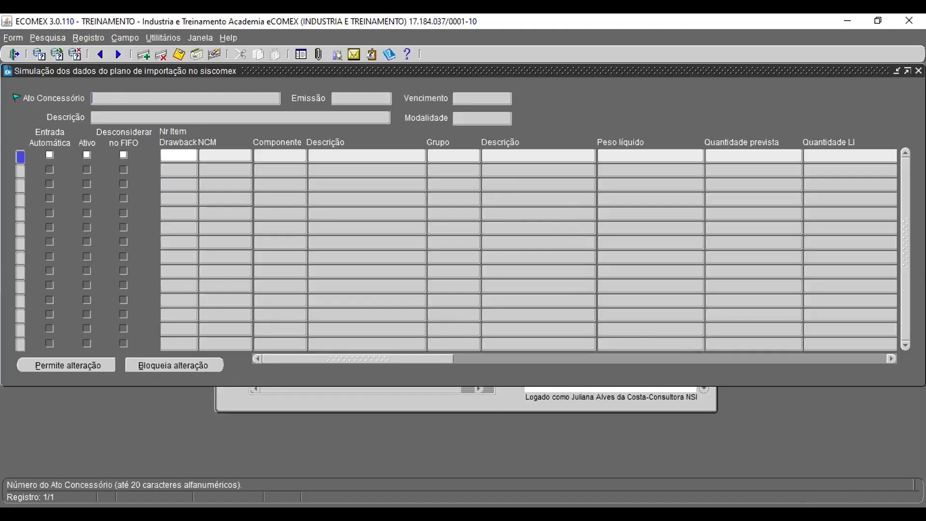
key("alt+Tab")
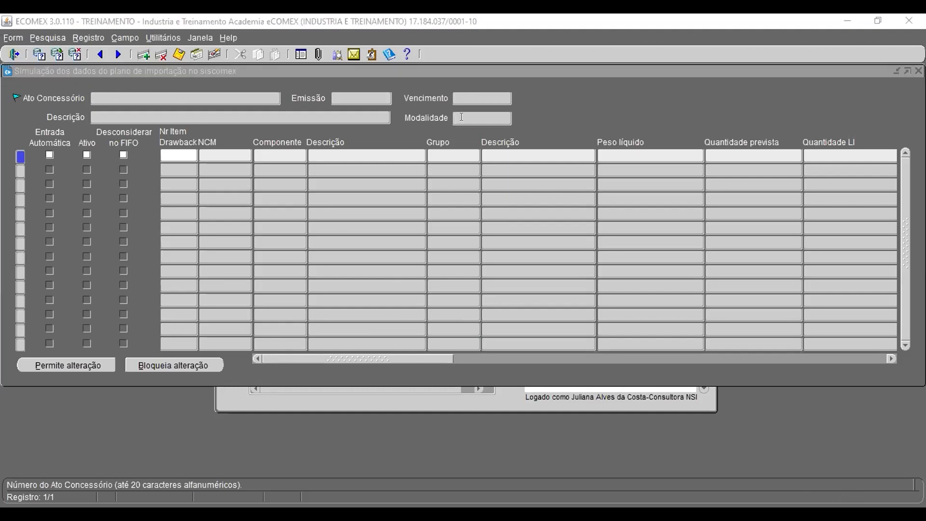
left_click(556, 111)
key("F11")
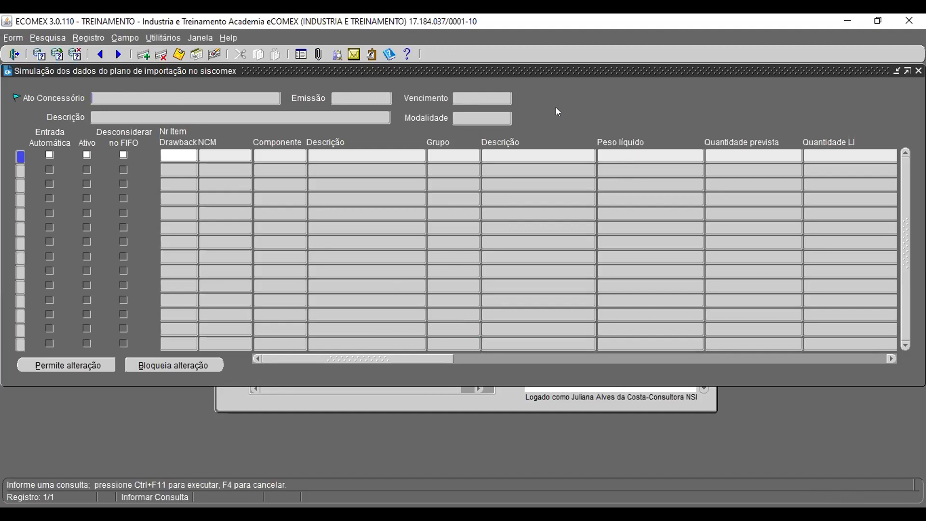
type("200120223")
key("ctrl+F11")
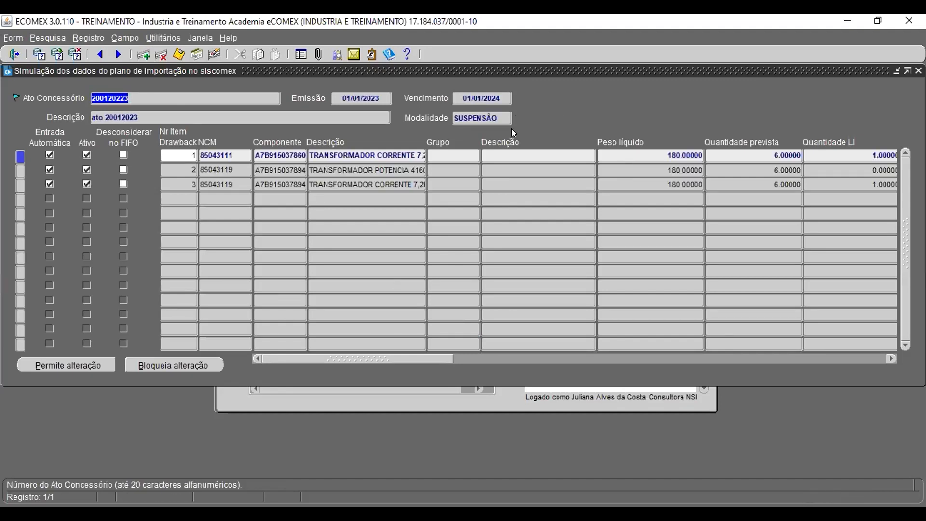
left_click(497, 96)
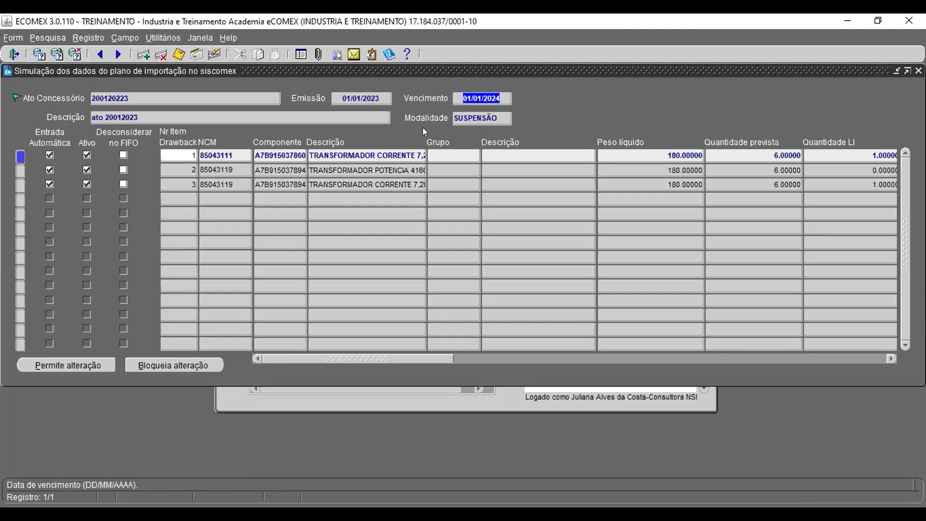
left_click_drag(339, 360, 426, 365)
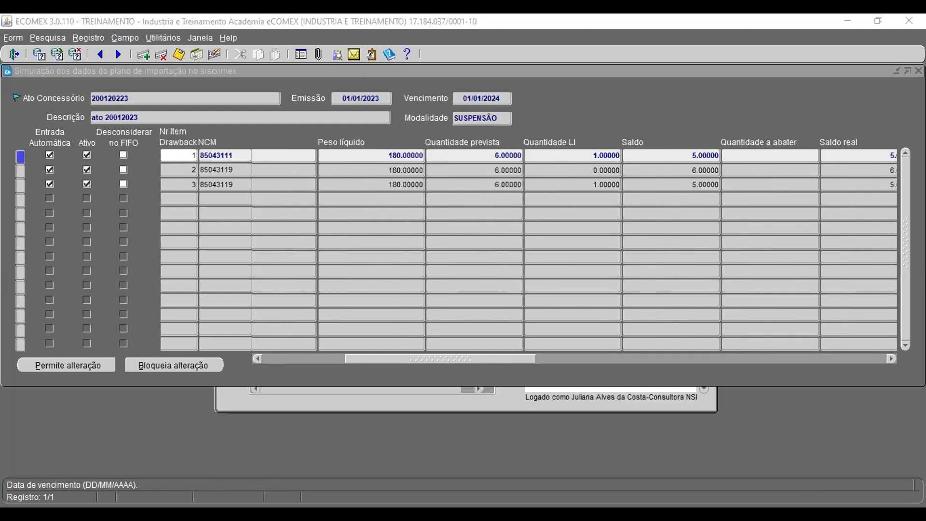
Step: Query act 202312345 in the SISCOMEX import plan simulation
left_click(245, 97)
key("F7")
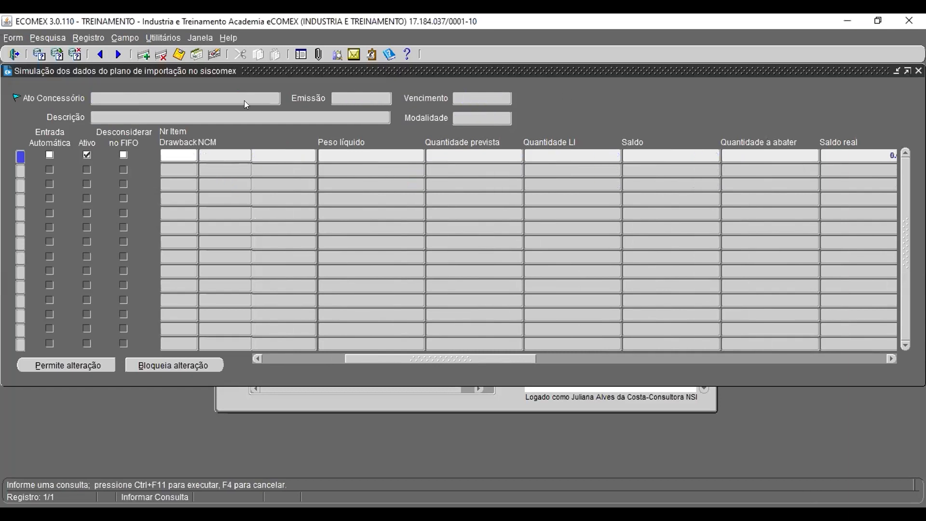
type("202312345")
key("ctrl+F11")
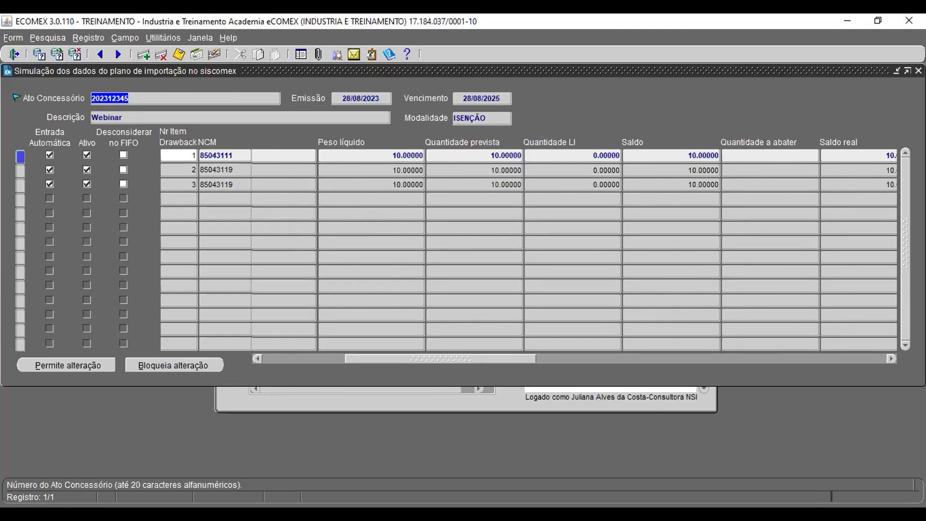
Step: Open the consolidation of shipment BRA IM100 from the import shipments menu
key("ctrl+q")
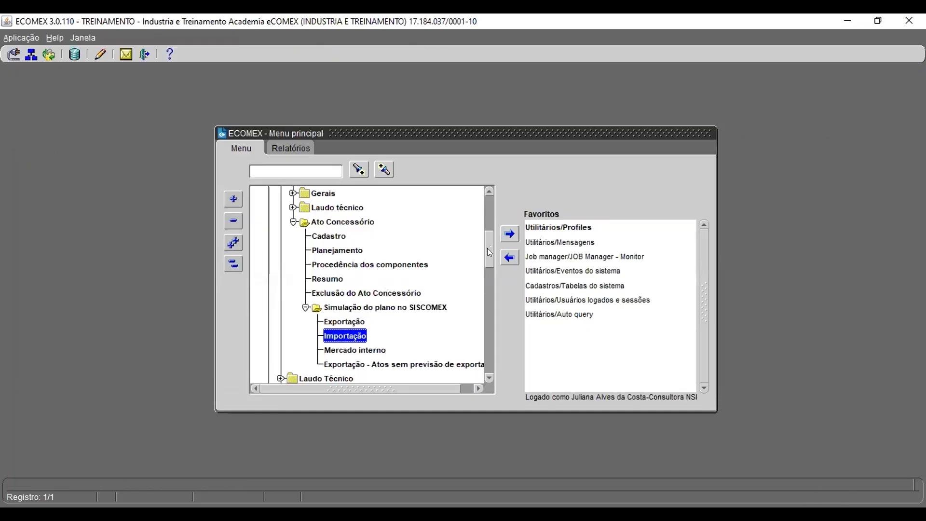
left_click_drag(489, 250, 490, 209)
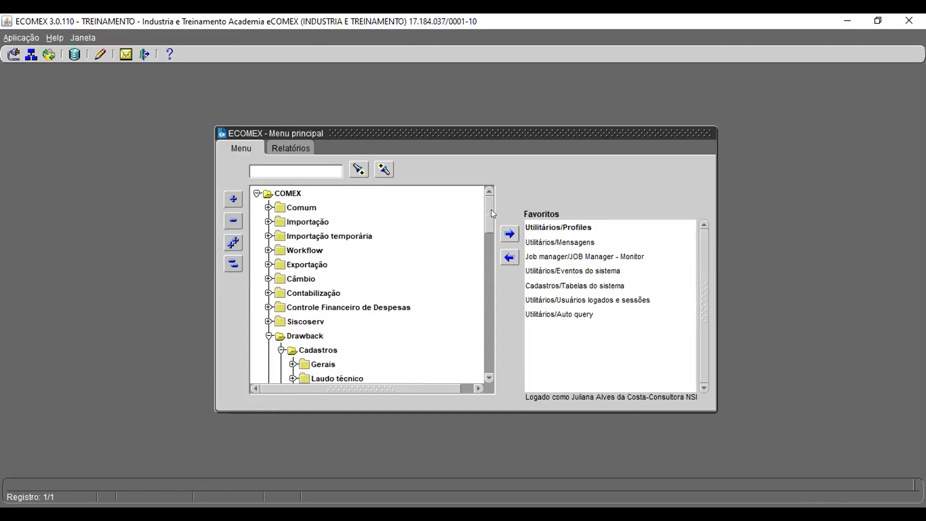
left_click(268, 222)
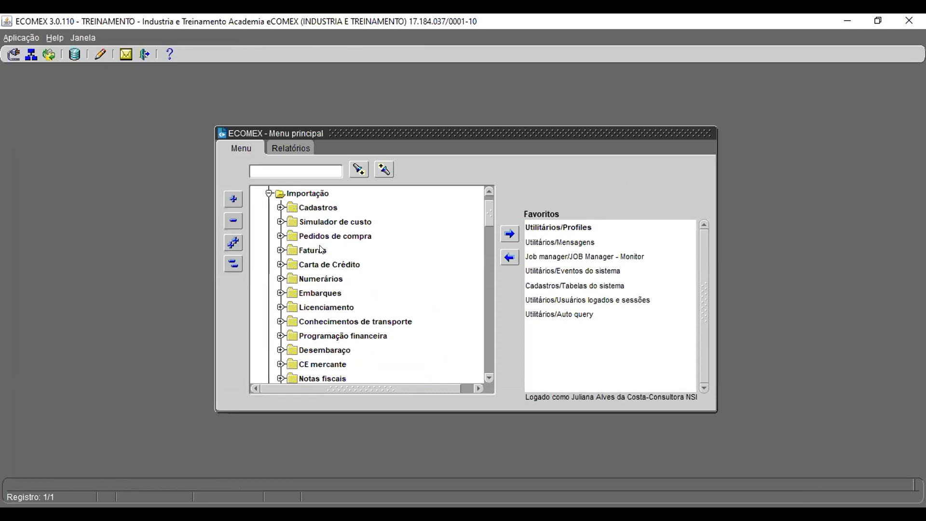
left_click(281, 293)
double_click(325, 222)
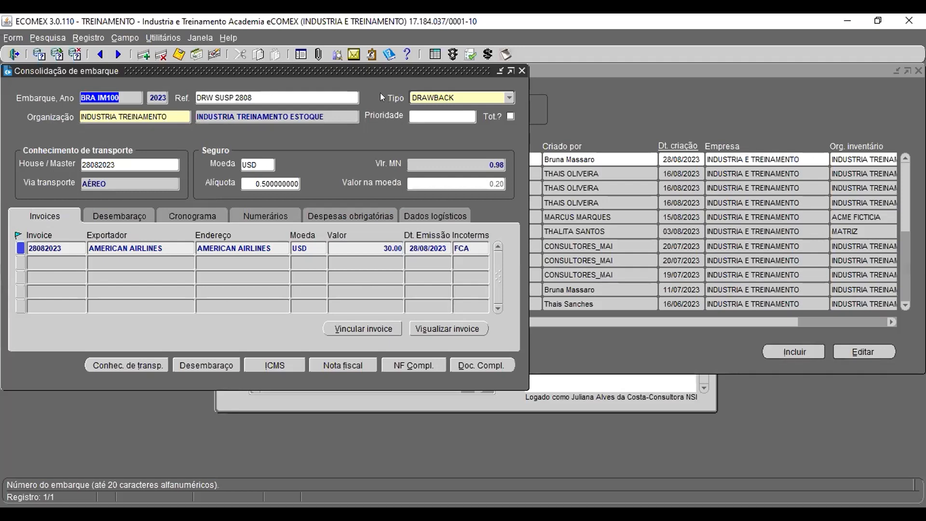
Step: Move the shipment consolidation window and open its Desembaraço tab
left_click_drag(394, 69, 544, 94)
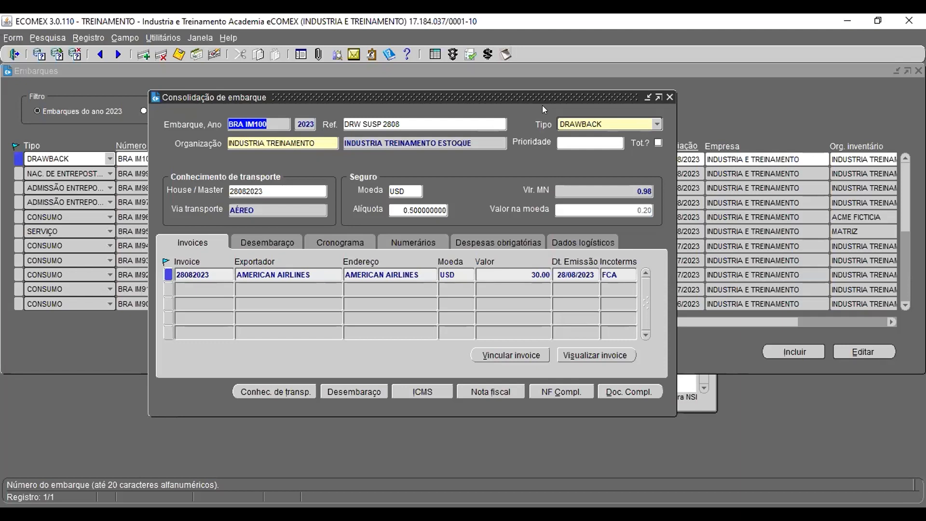
left_click(263, 241)
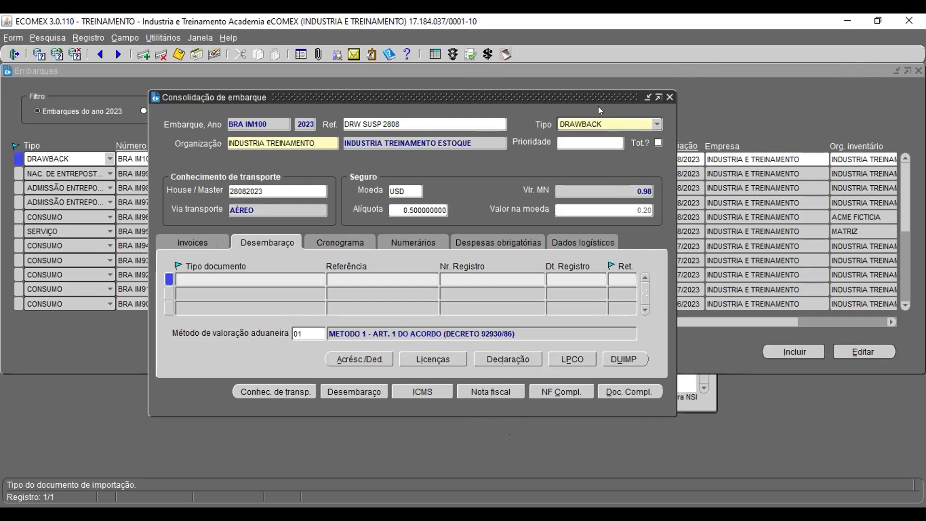
left_click(603, 74)
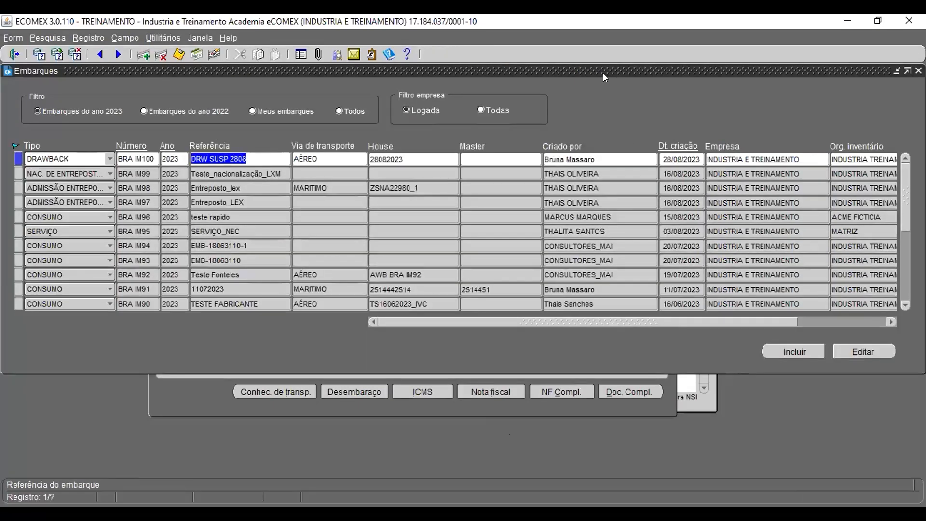
left_click(414, 407)
left_click_drag(598, 99, 488, 68)
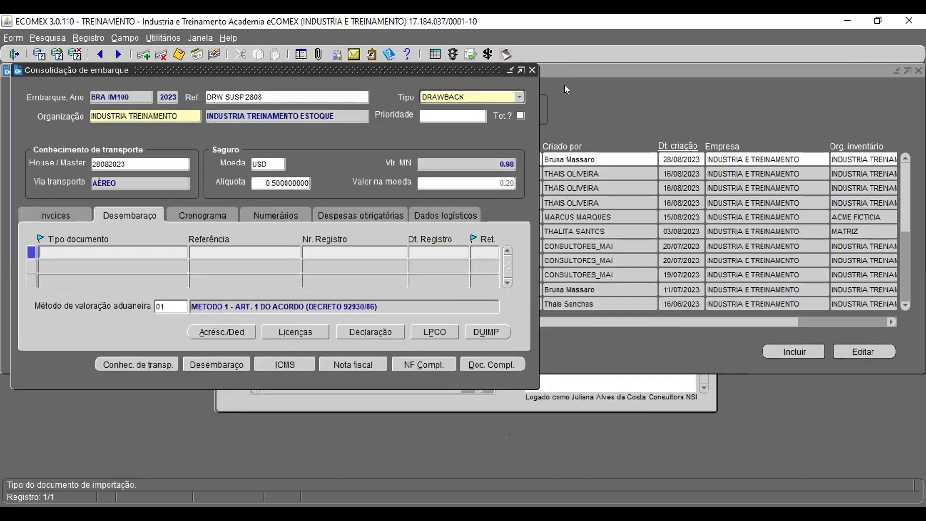
key("alt+Tab")
left_click(814, 28)
key("alt+Tab")
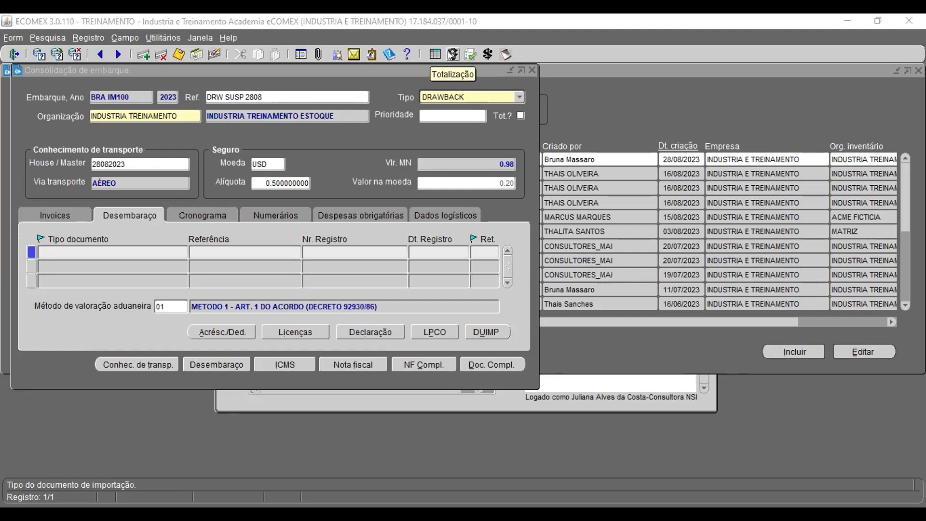
Step: Run the shipment totalization for BRA IM100, then close the error log and totalization windows
left_click(451, 55)
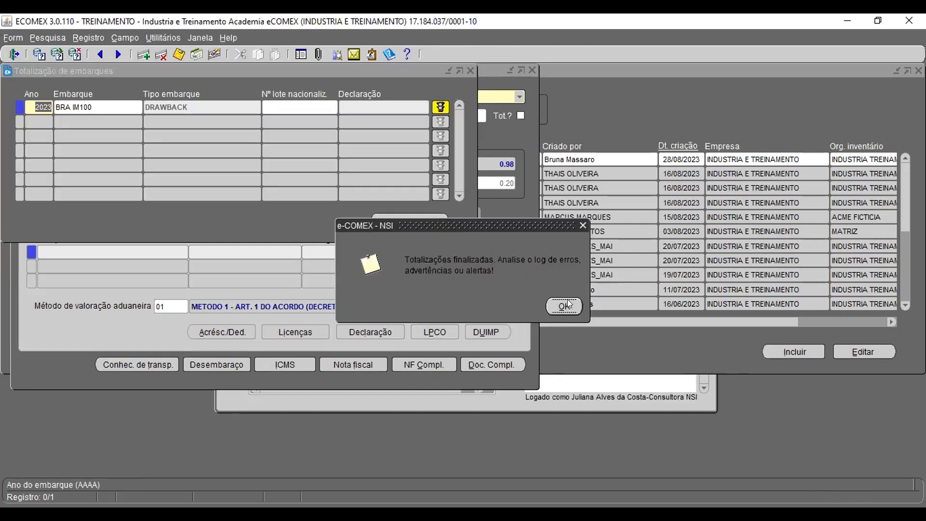
left_click(563, 306)
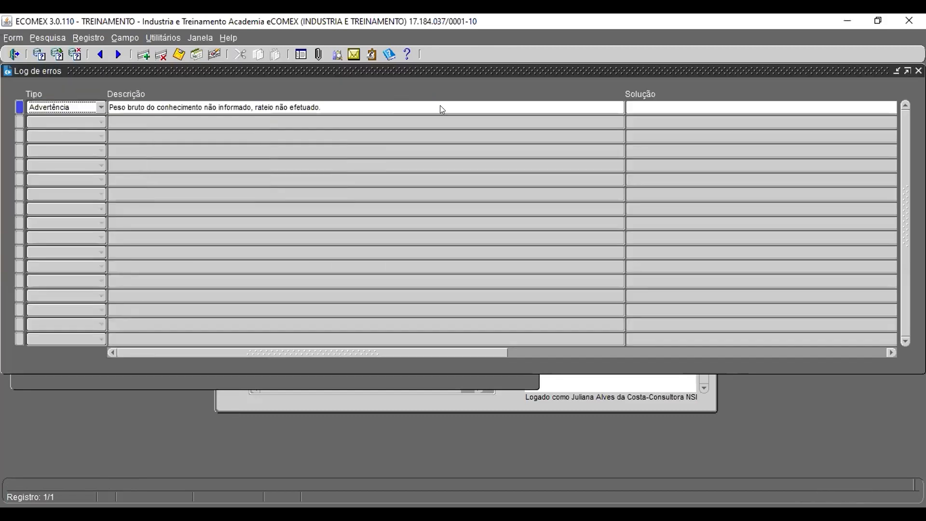
left_click(917, 70)
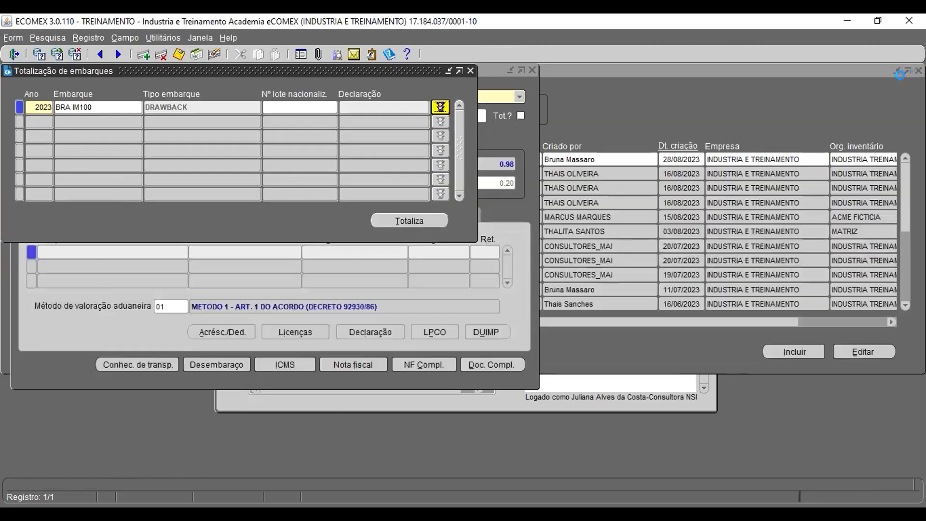
left_click(470, 71)
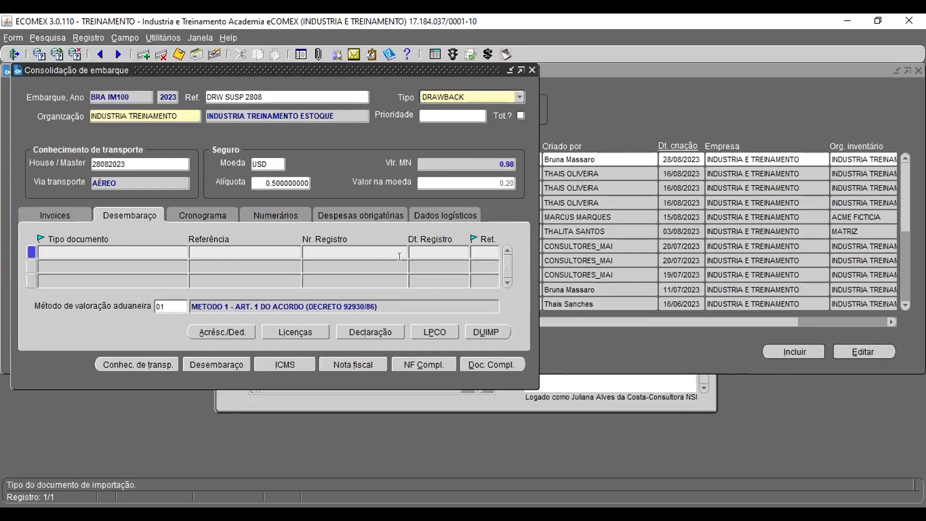
Step: Create a CONSUMO import declaration, accepting automatic drawback LI generation and splitting the quantity by drawback balance
left_click(369, 331)
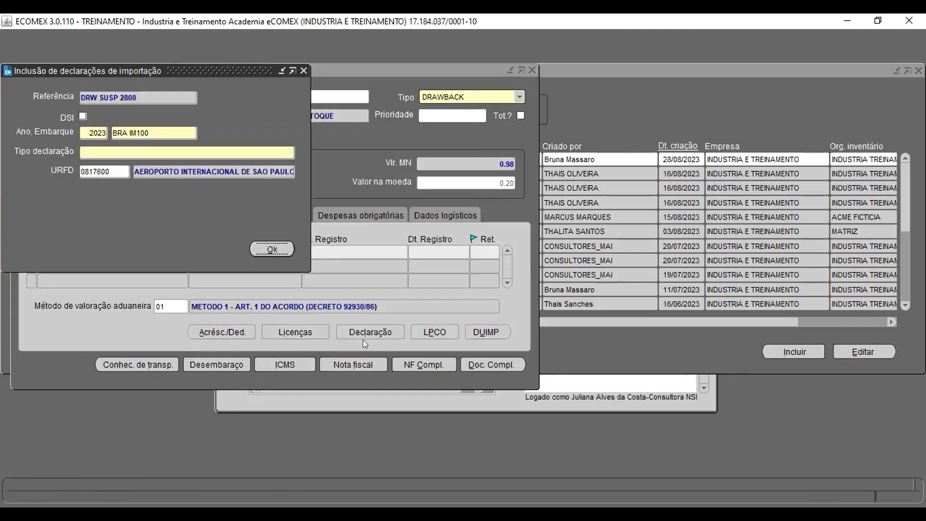
left_click(193, 152)
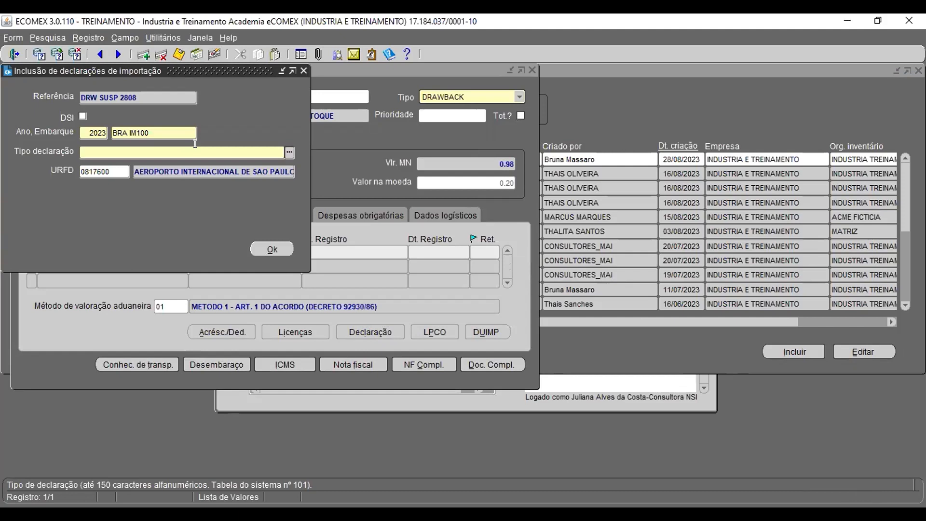
type("consumo")
left_click(272, 243)
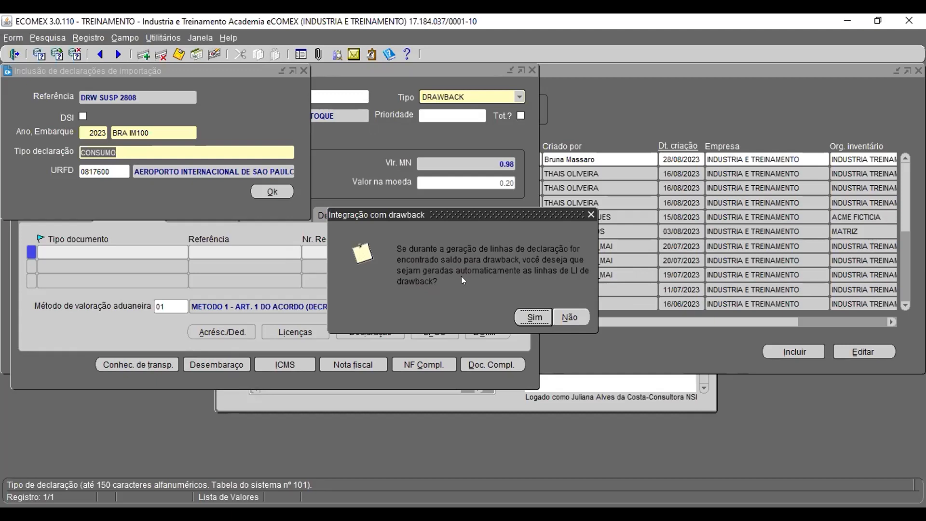
left_click(535, 321)
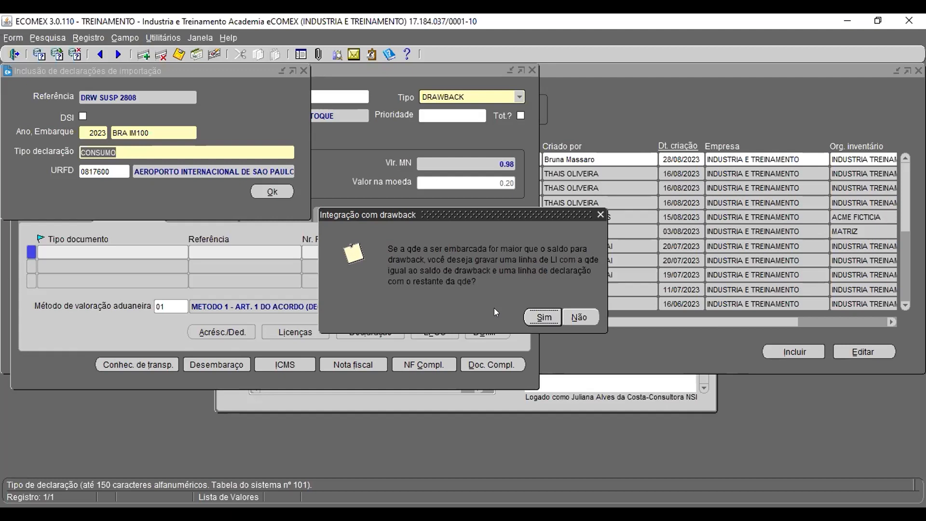
left_click(536, 315)
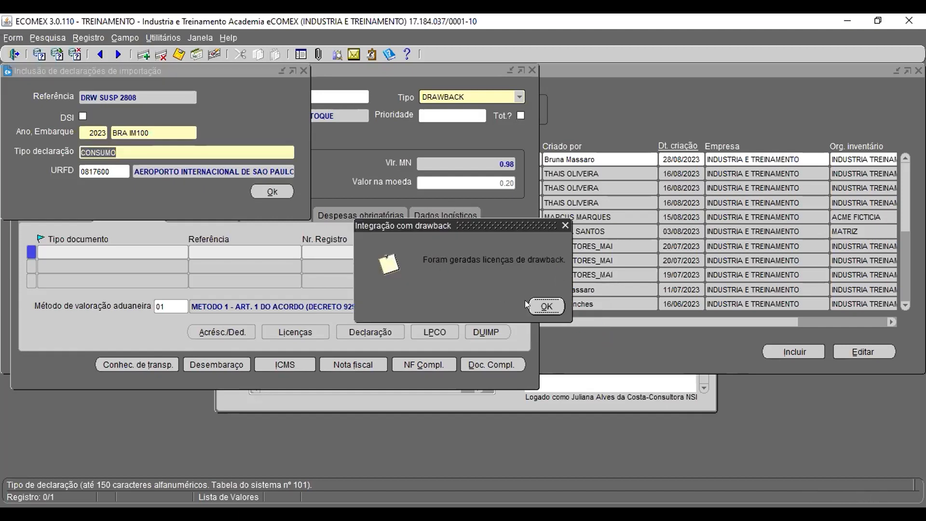
left_click(546, 307)
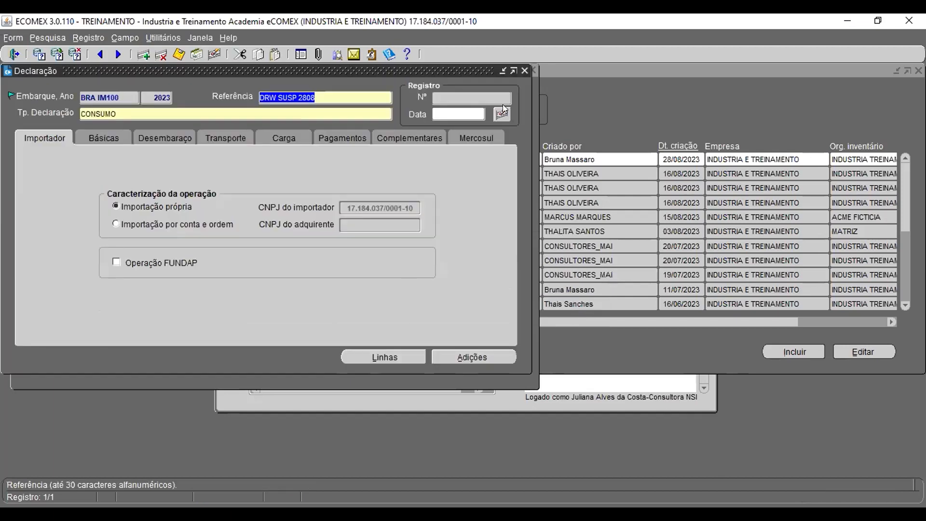
left_click(524, 71)
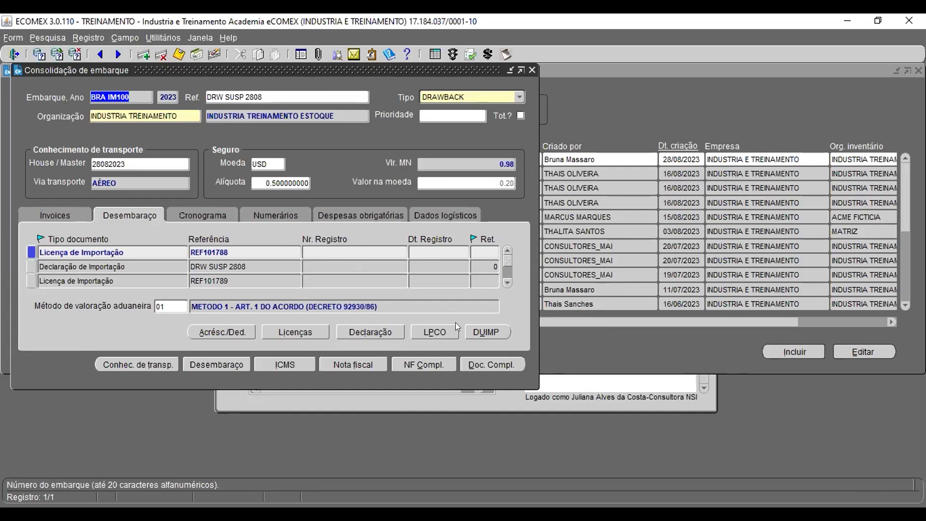
Step: Review the shipment's clearance documents and the drawback lines of license REF101789, including the linked concession act
left_click(507, 282)
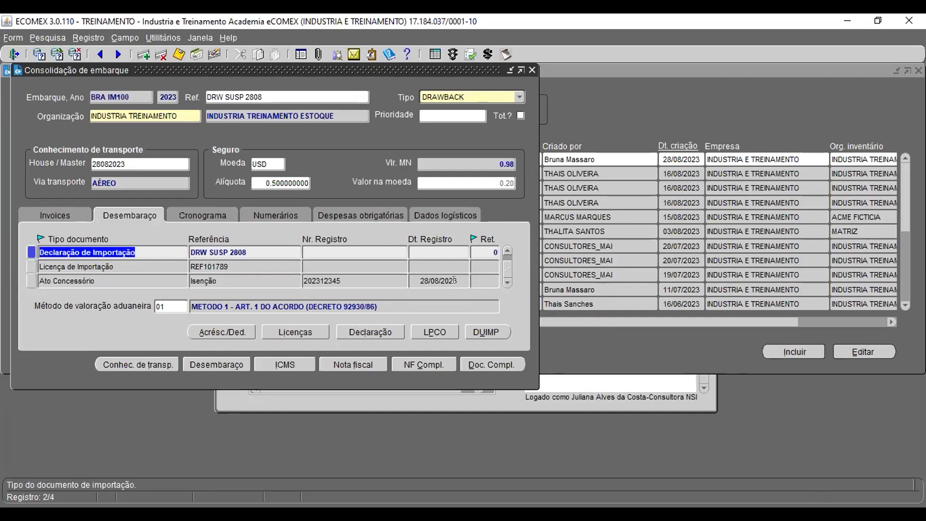
left_click(216, 277)
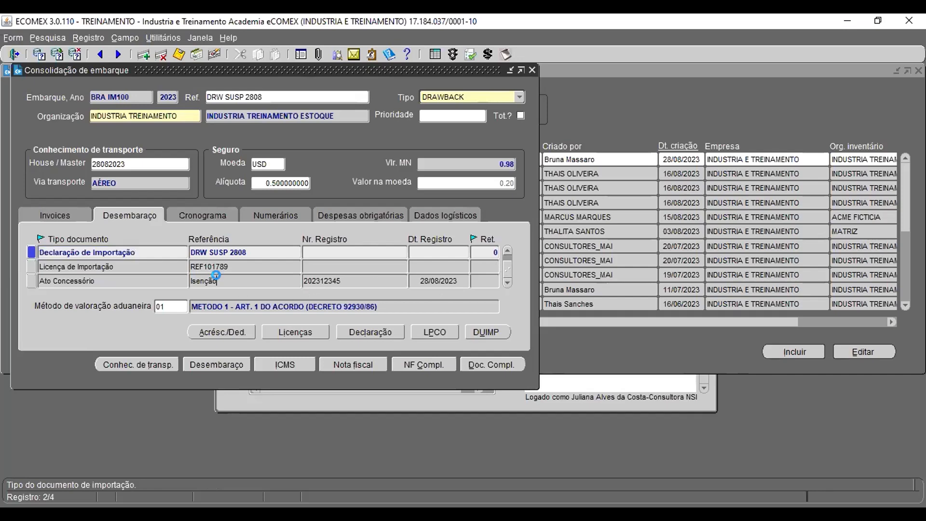
left_click_drag(216, 278, 187, 278)
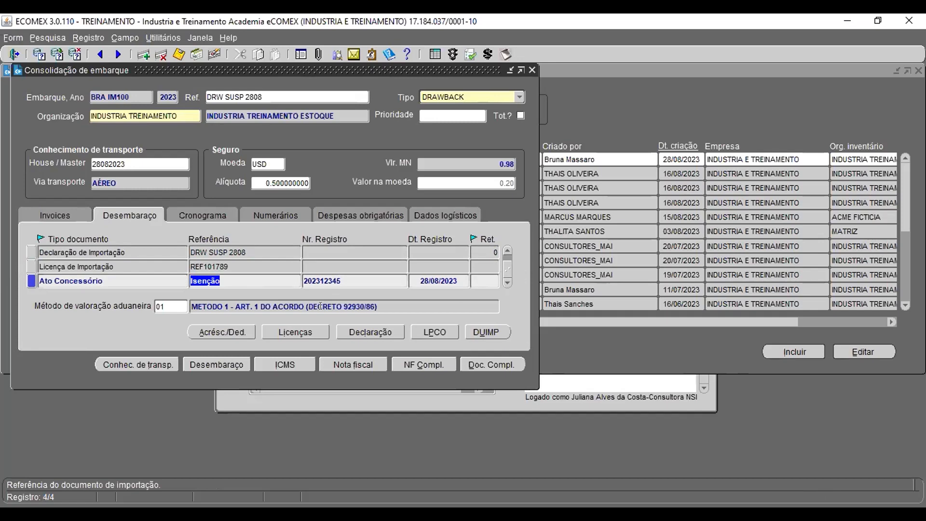
left_click(245, 250)
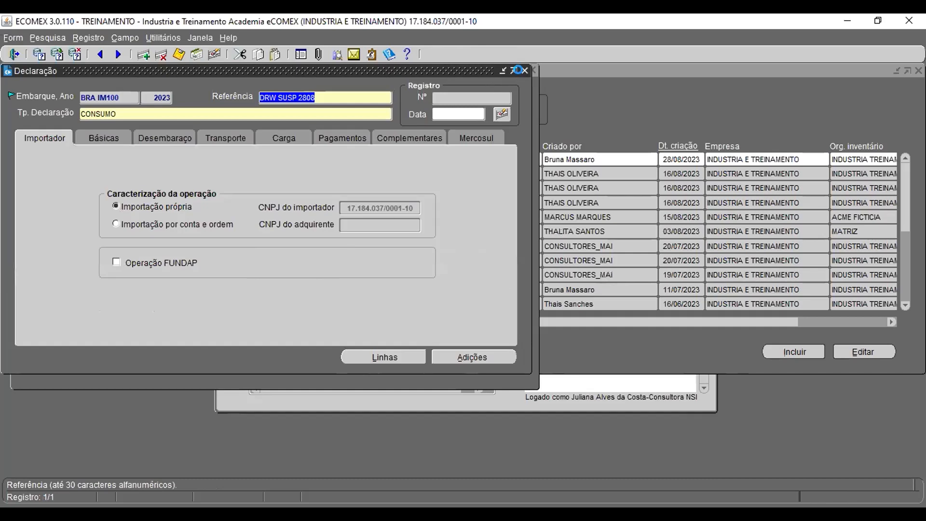
left_click(523, 71)
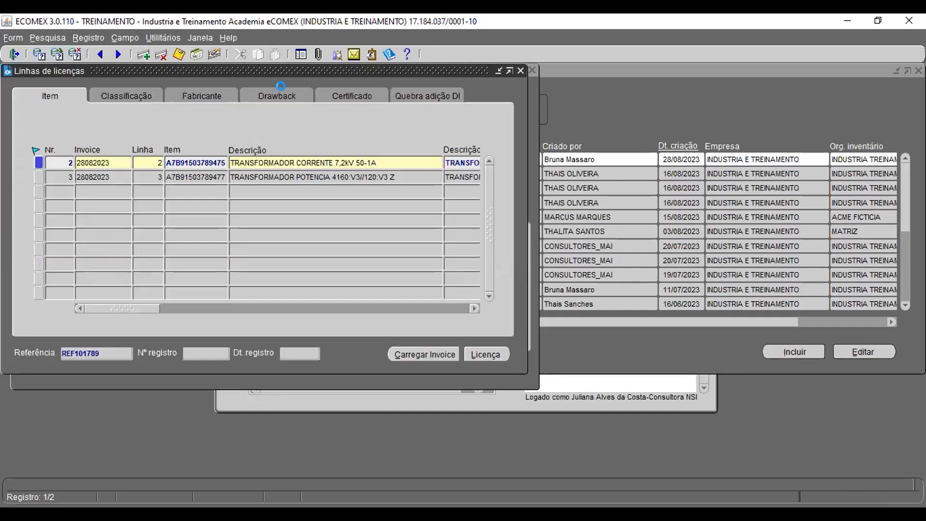
left_click(280, 86)
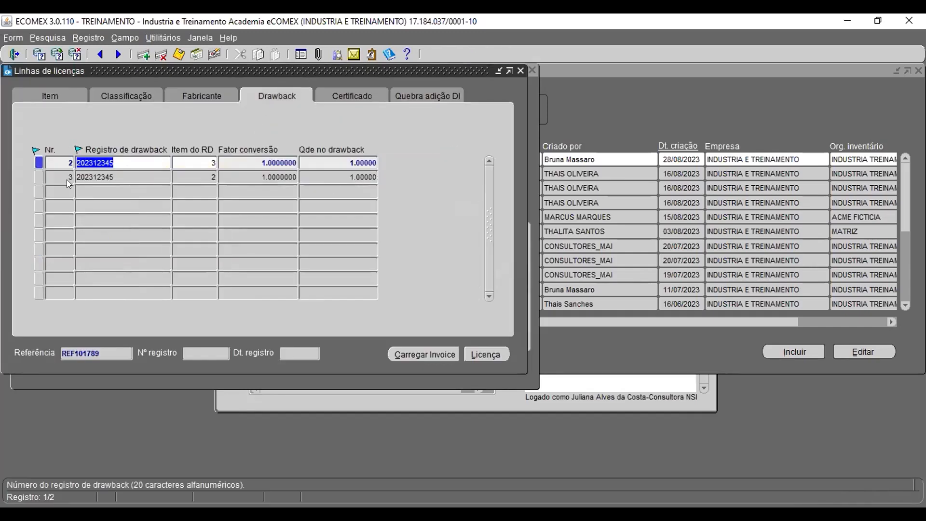
left_click(89, 161)
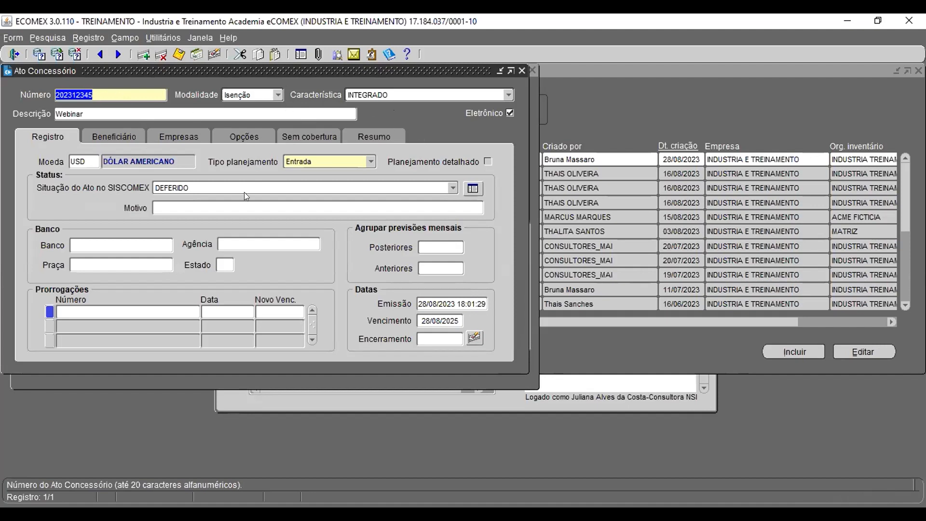
left_click(521, 70)
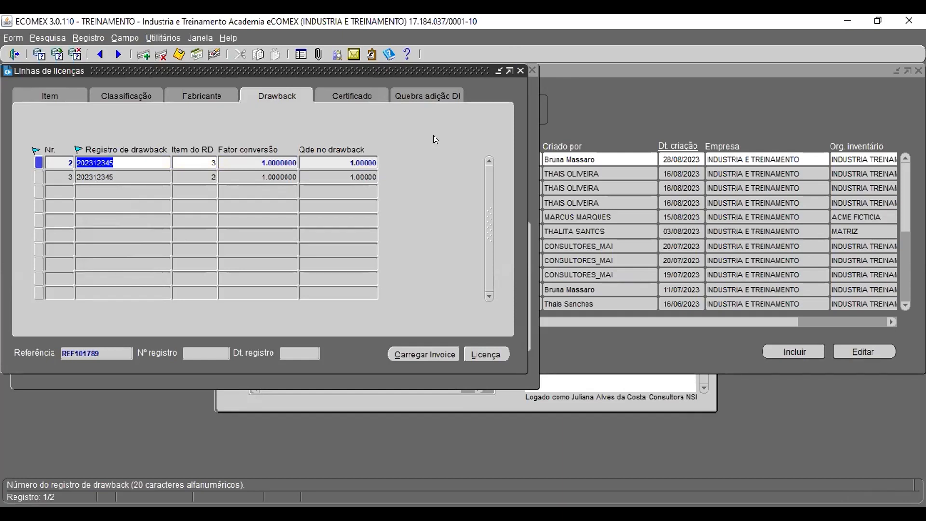
Step: Delete both drawback lines from license REF101789, save, and close the license lines window
left_click(163, 57)
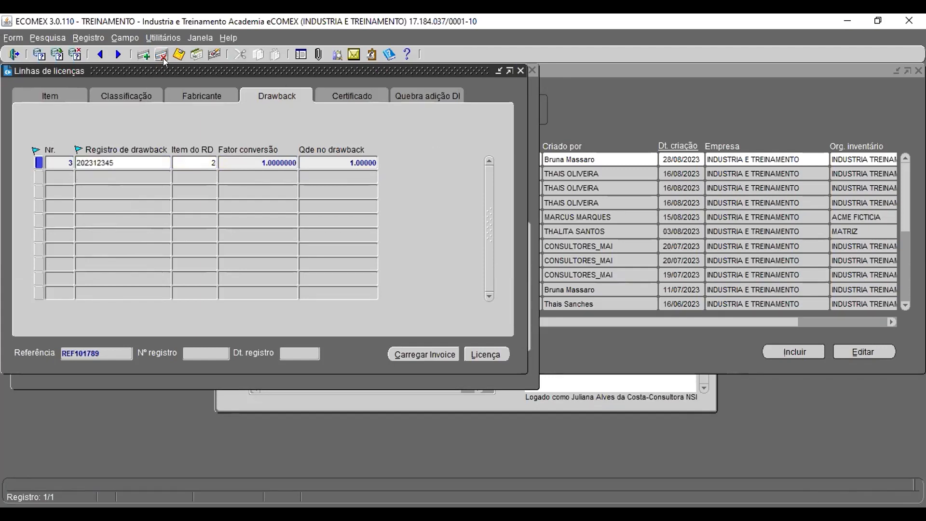
left_click(162, 57)
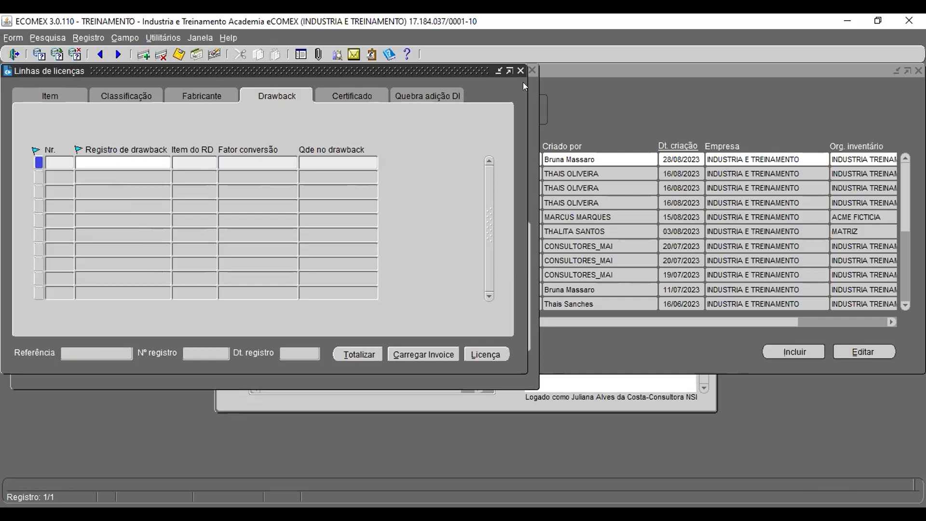
left_click(178, 54)
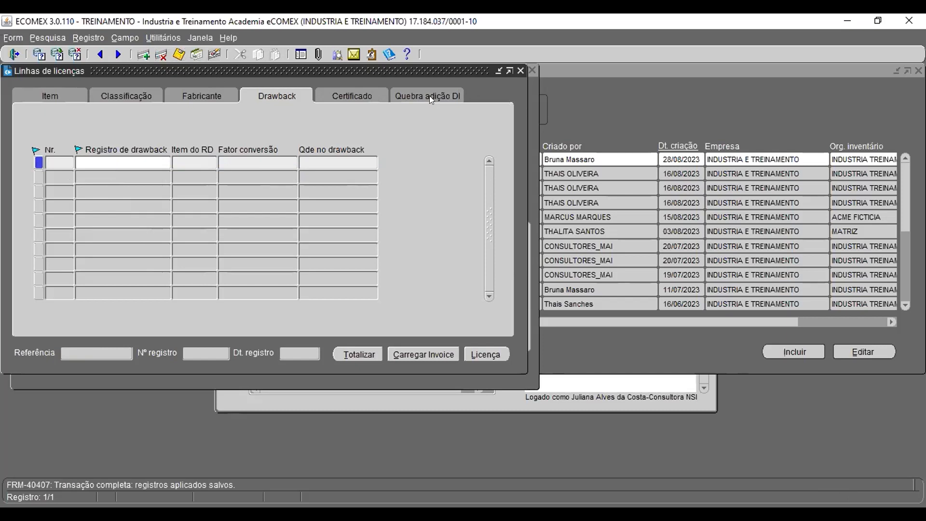
left_click(520, 70)
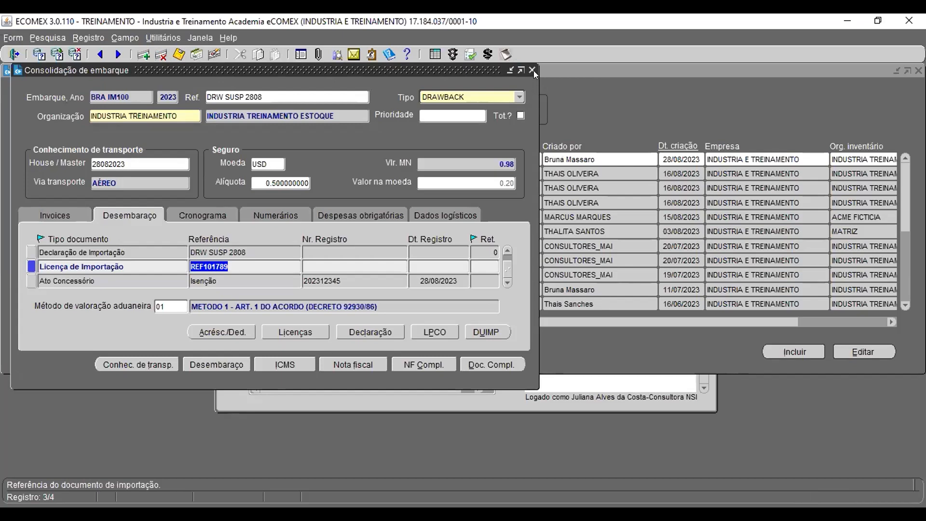
scroll(283, 260, "up", 3)
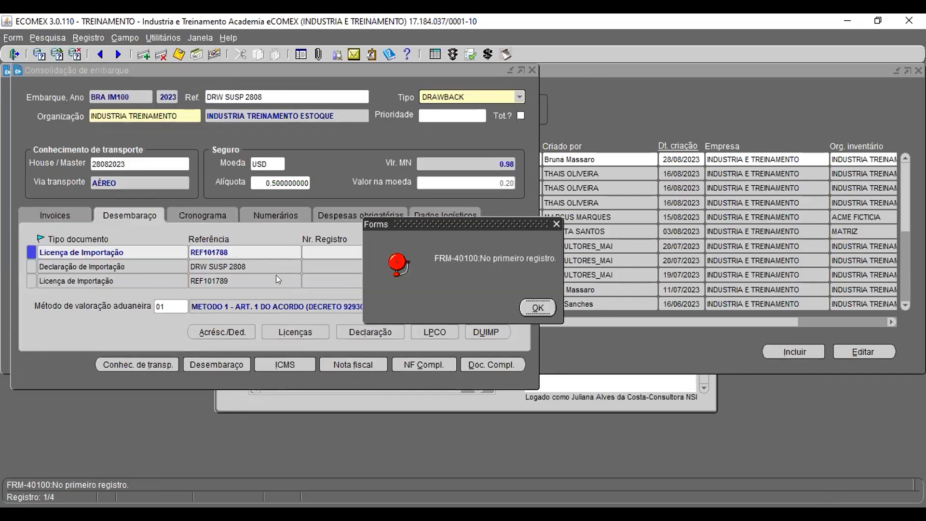
Step: Delete the item line from license REF101788, save, and close the license lines window
left_click(537, 307)
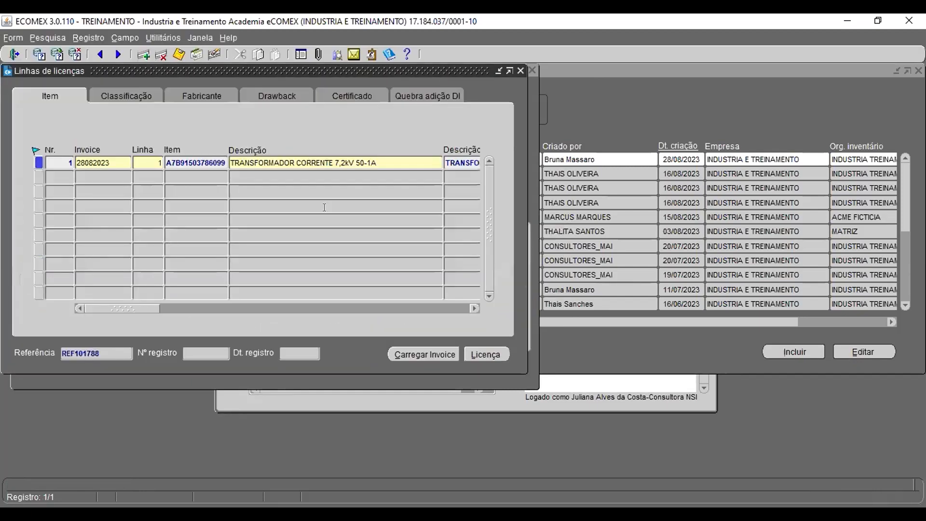
left_click(161, 54)
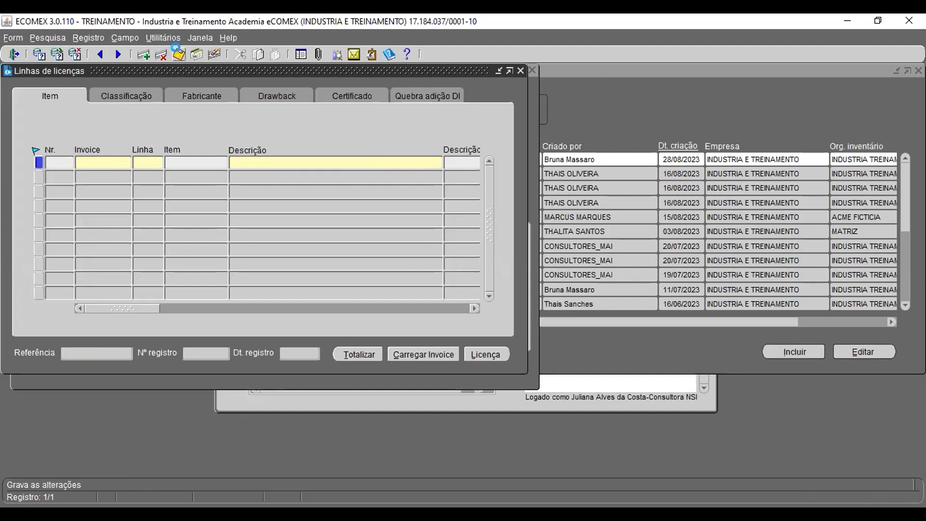
left_click(179, 54)
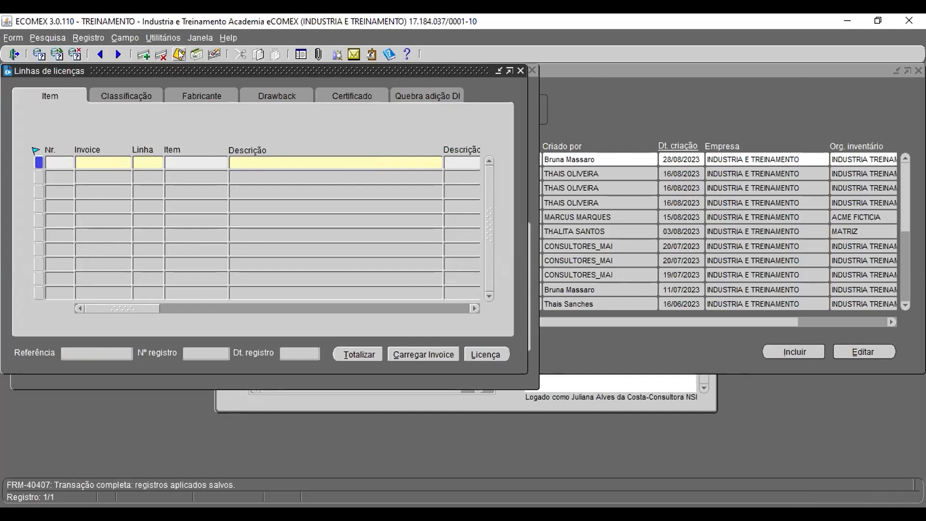
left_click(519, 70)
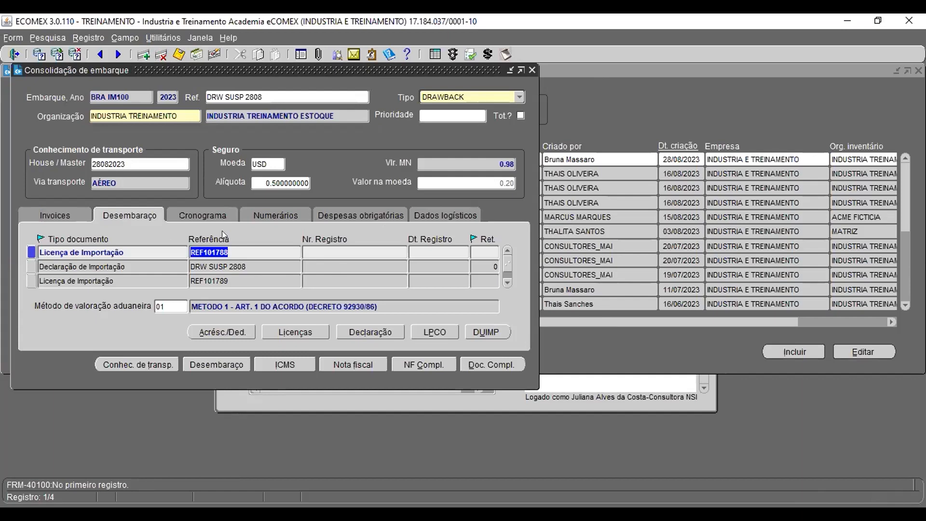
Step: Open the CONSUMO import declaration DRW SUSP 2808, delete it with all associated data, save, and close it
key("F8")
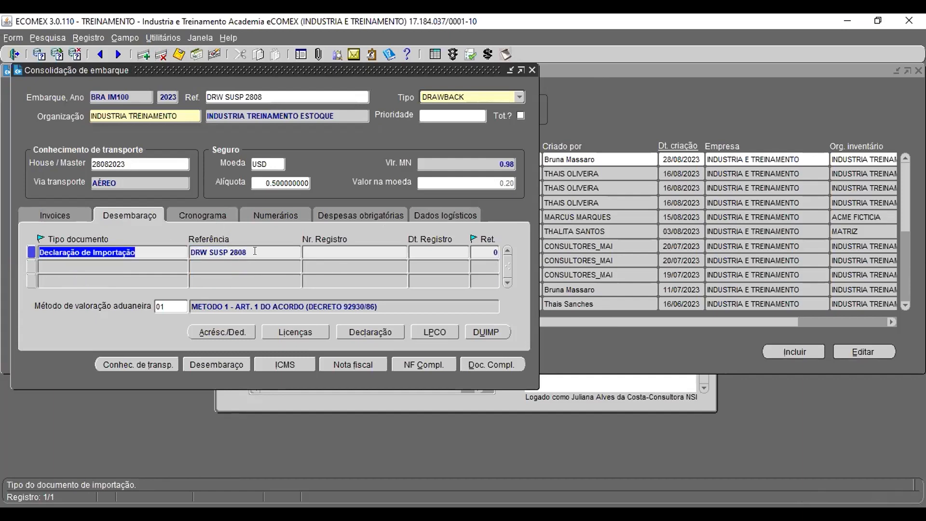
double_click(255, 251)
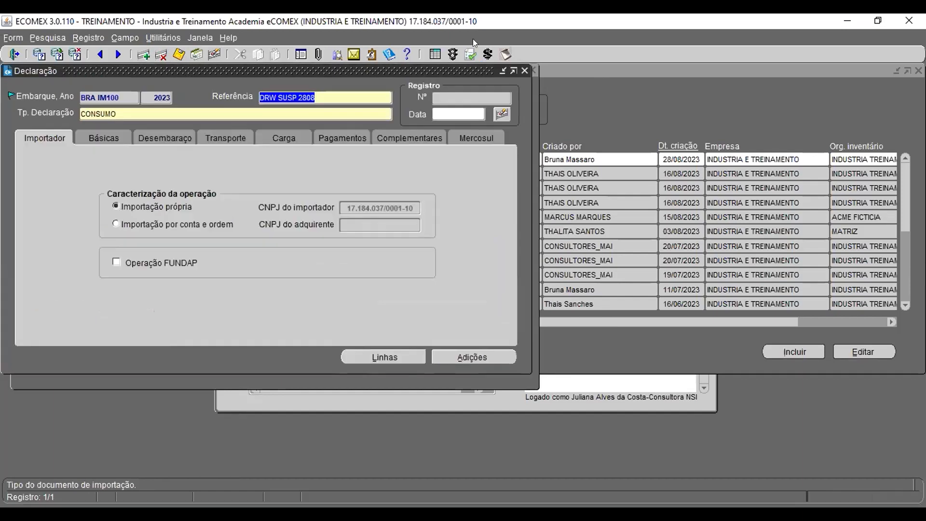
left_click(178, 54)
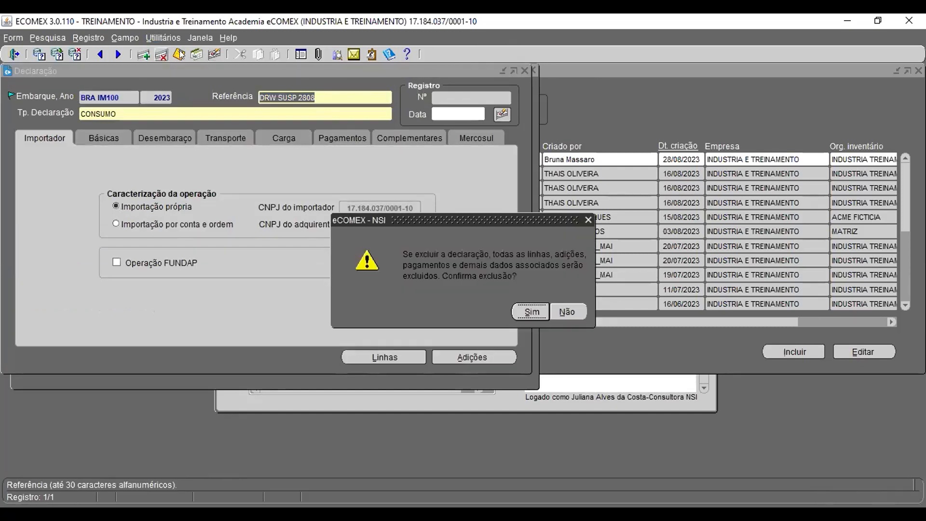
left_click(532, 311)
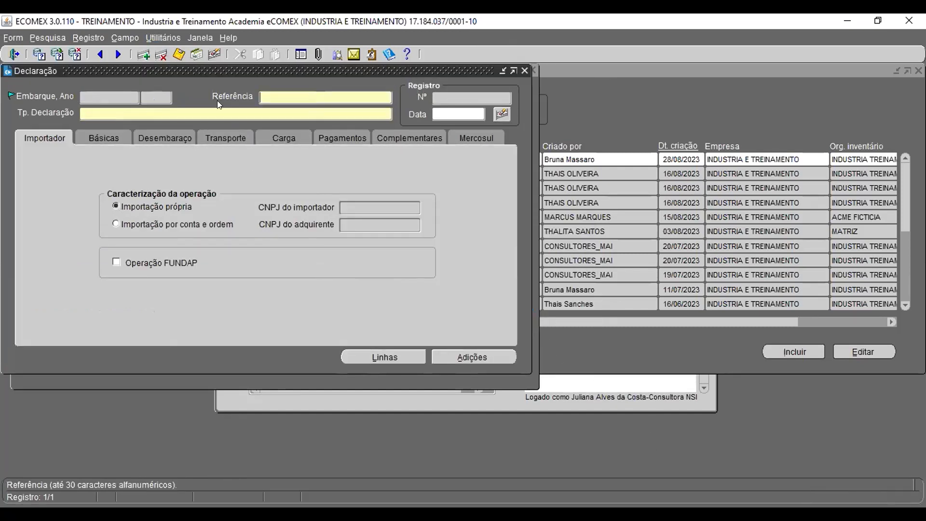
left_click(196, 54)
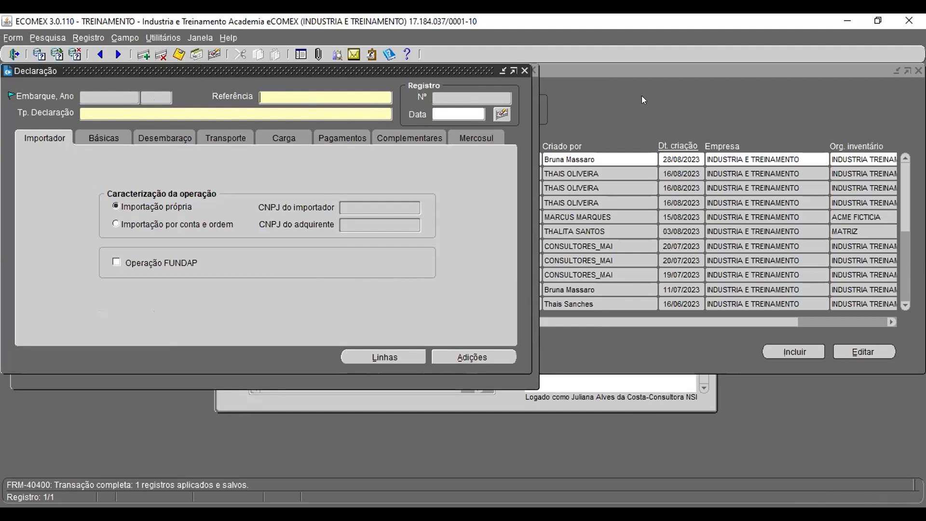
left_click(525, 71)
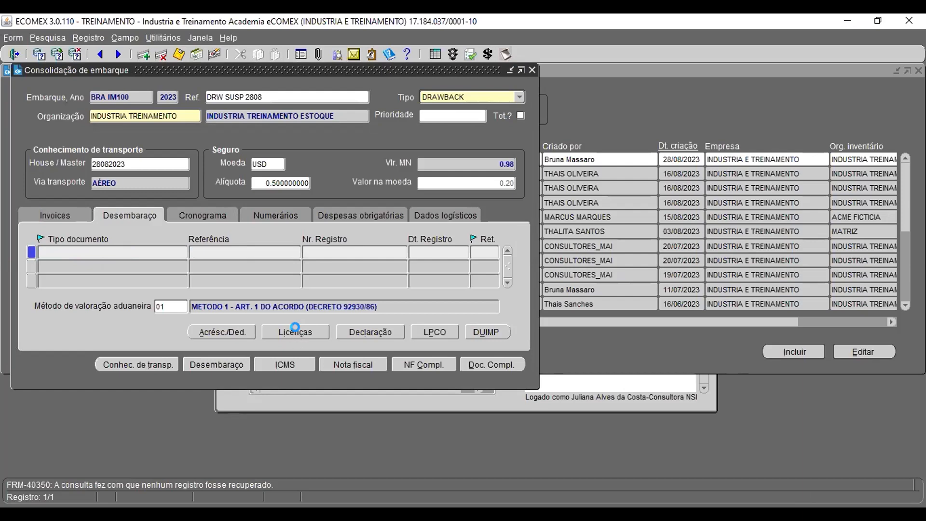
Step: Generate a new import license for shipment 2023 BRA IM100 and load the lines of invoice 28082023 into it
left_click(298, 330)
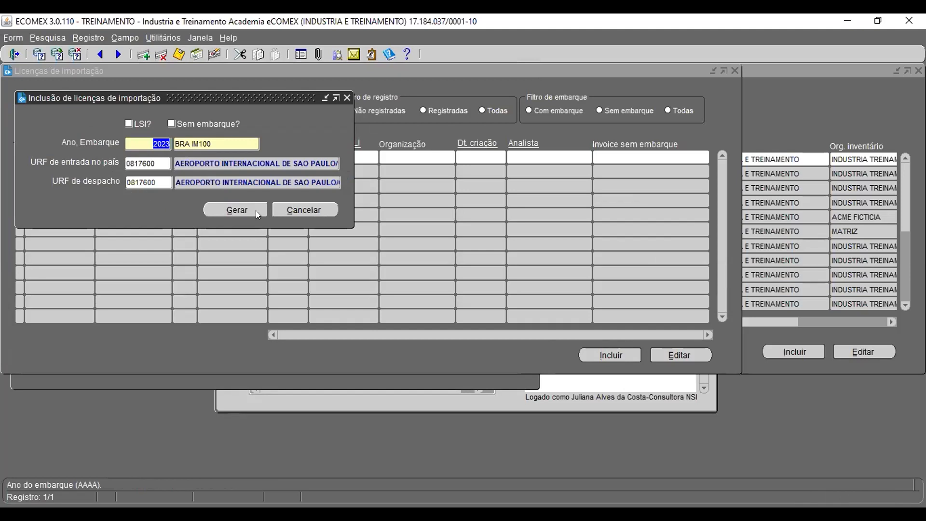
left_click(234, 210)
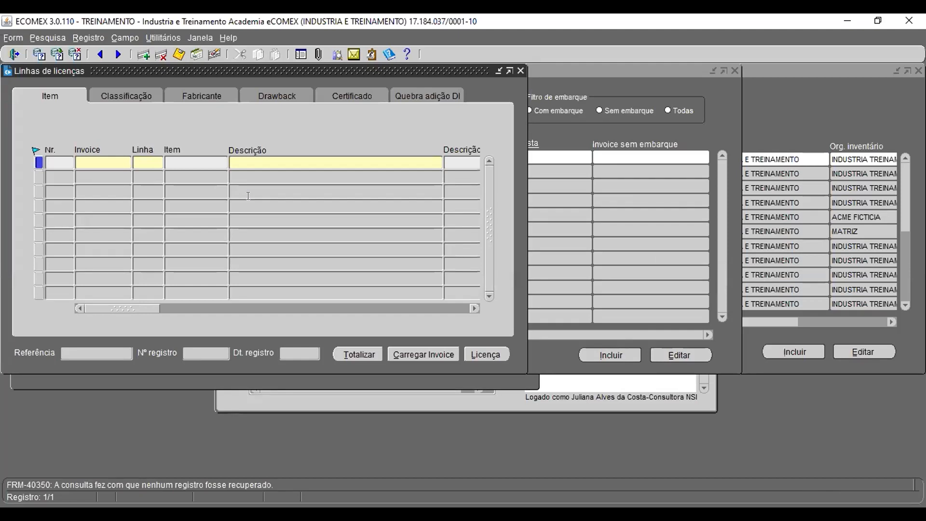
left_click(429, 350)
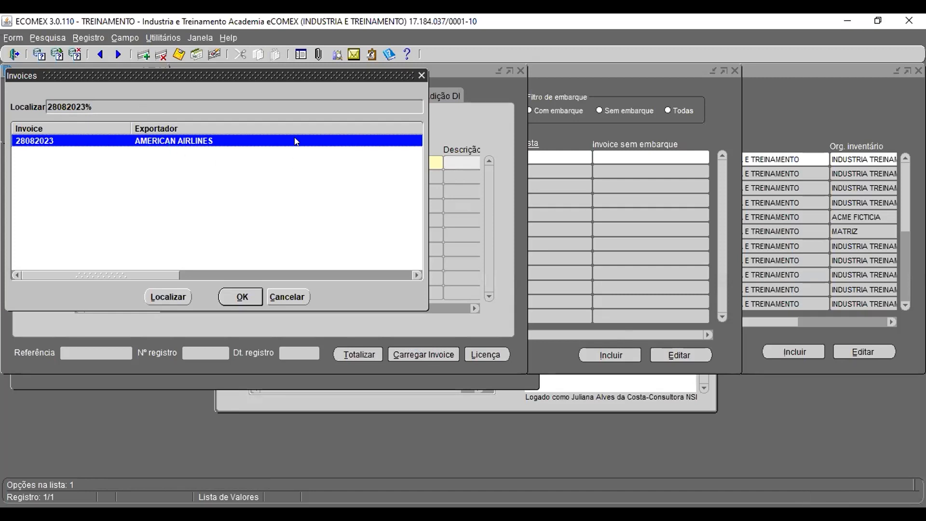
left_click(236, 294)
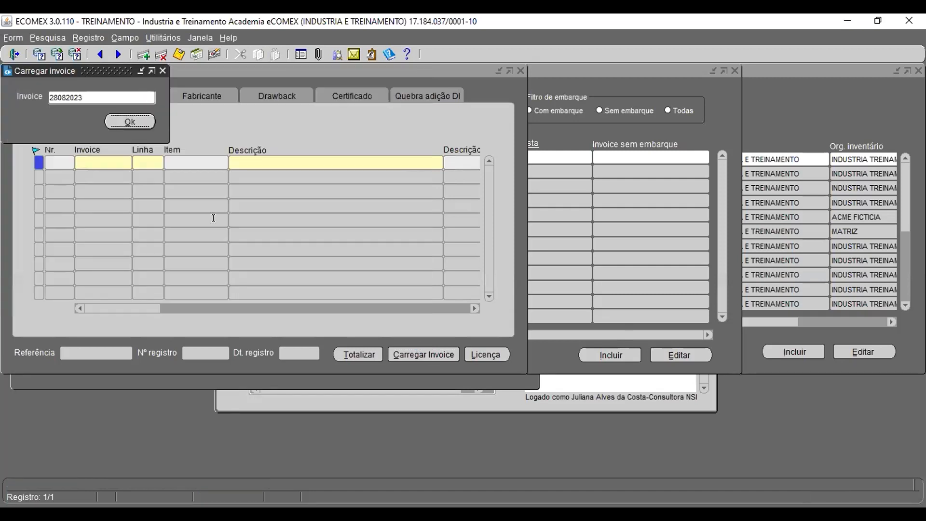
left_click(129, 122)
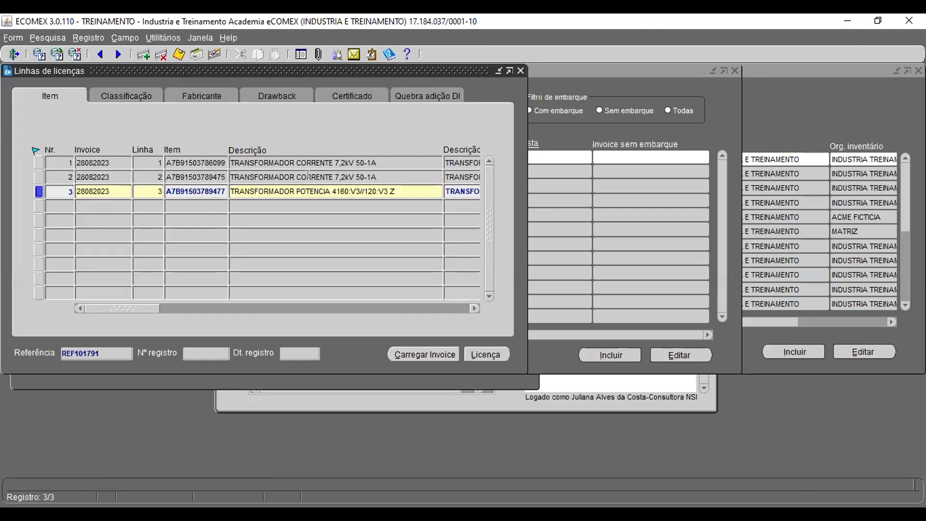
Step: Assign drawback registration 200120223, item 1, to the first license line
left_click(285, 100)
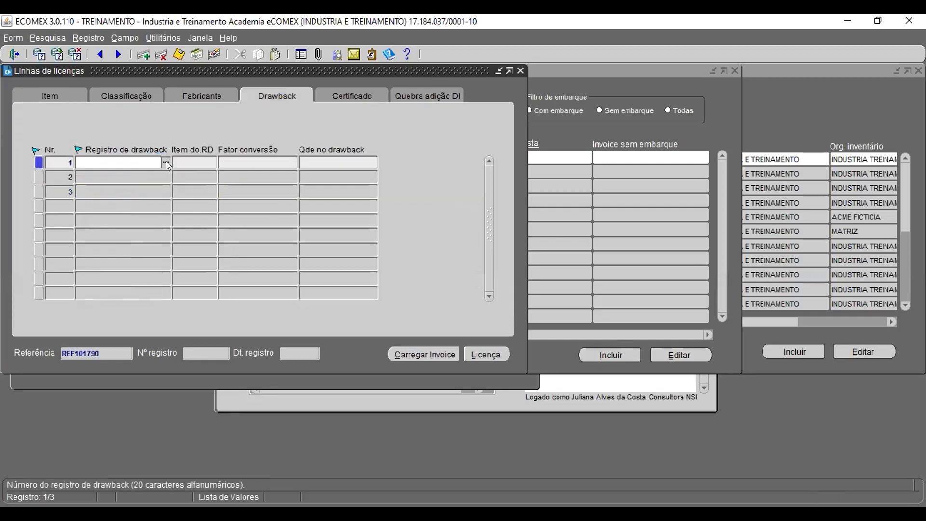
left_click(166, 162)
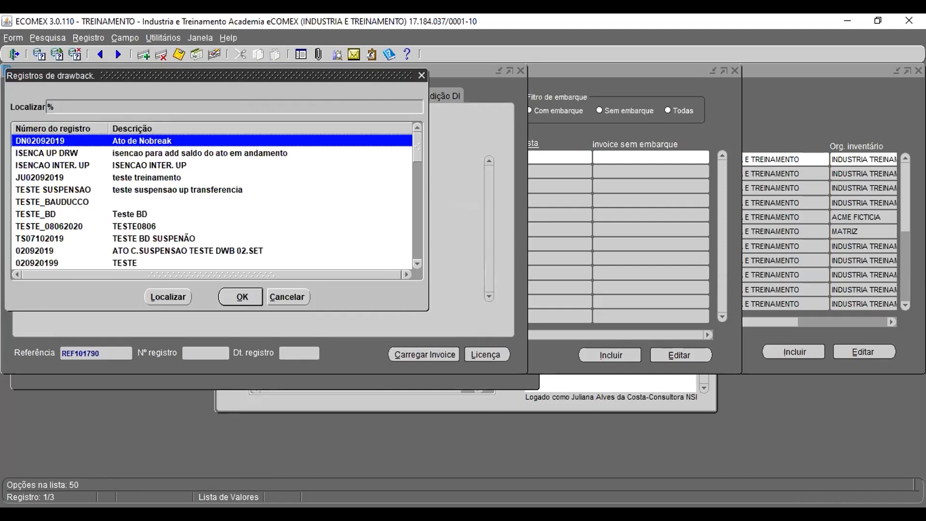
key("alt+Tab")
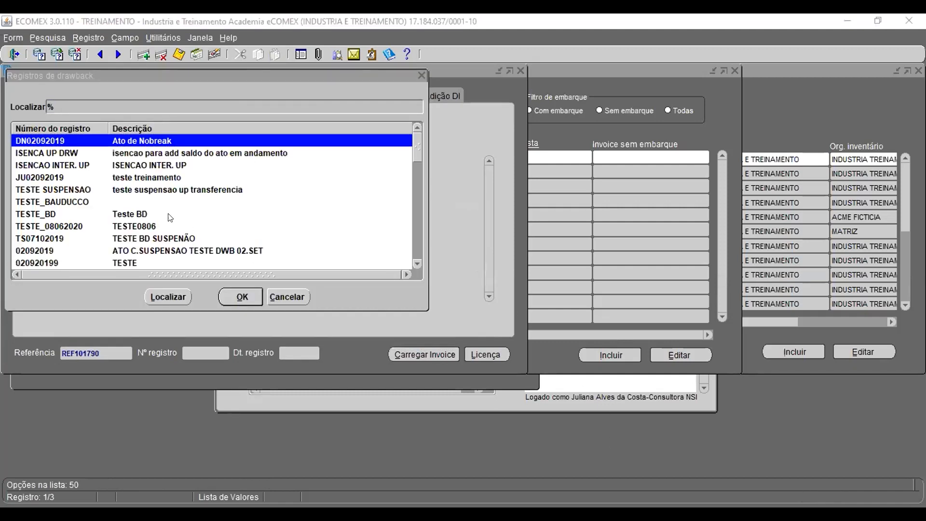
left_click(257, 101)
type("200120223")
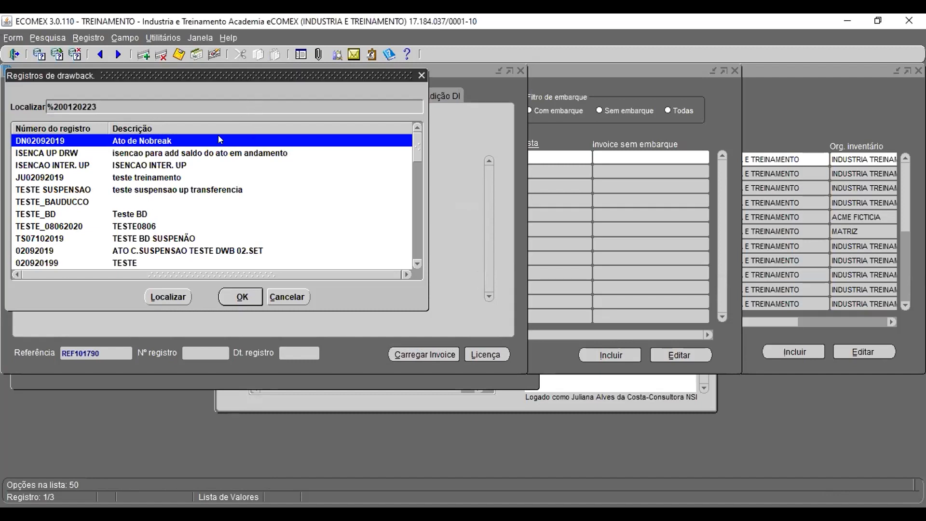
left_click(169, 296)
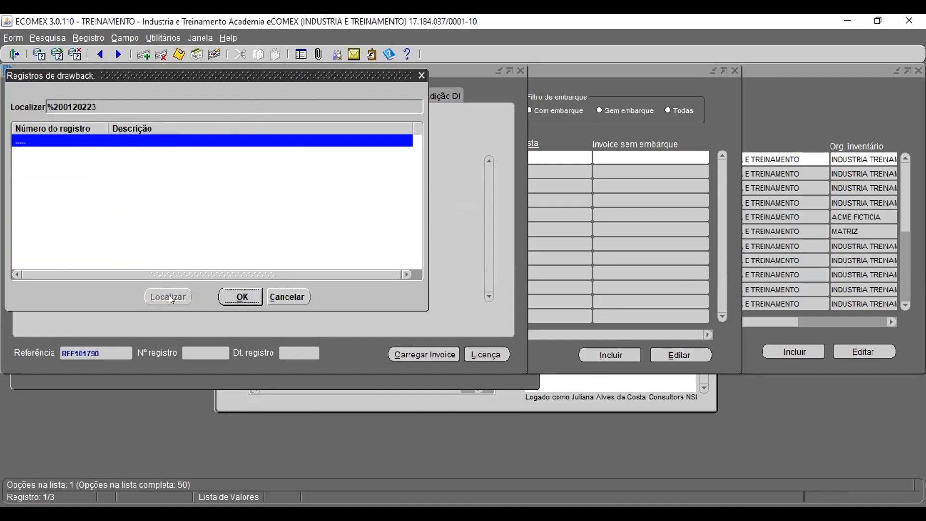
left_click(244, 295)
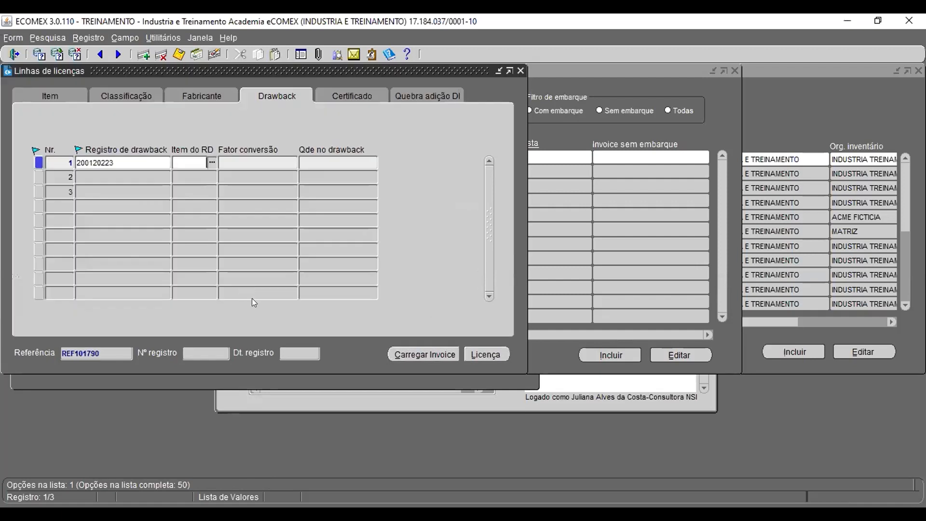
left_click(211, 164)
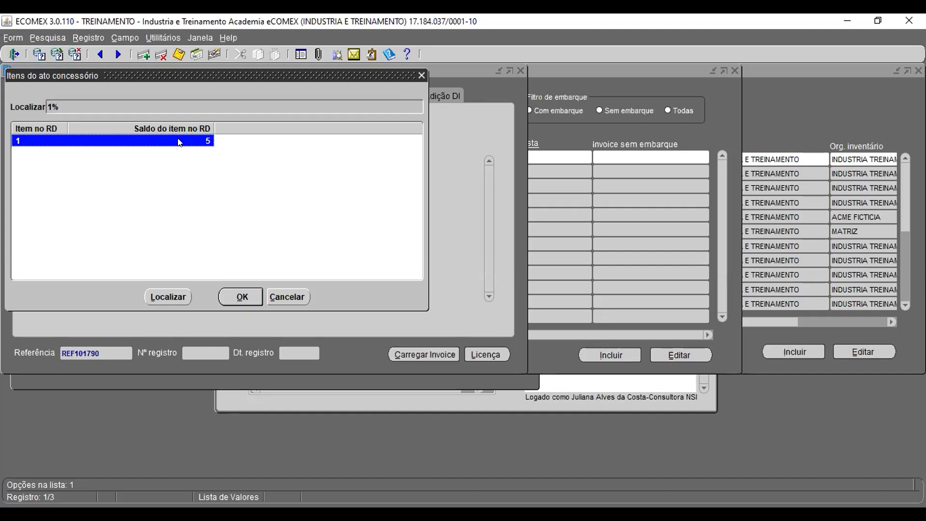
double_click(179, 141)
key("Tab")
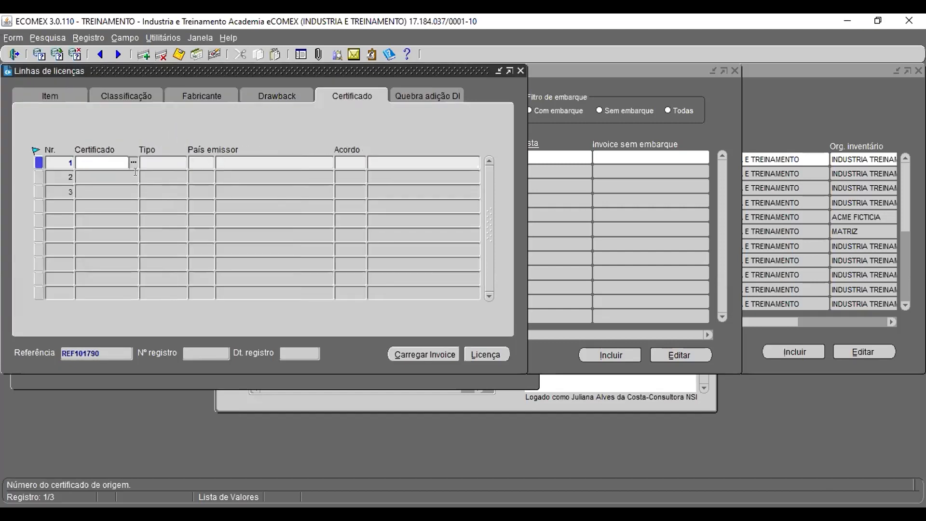
Step: Assign drawback registration 202312345, item 3, to the second license line
left_click(276, 96)
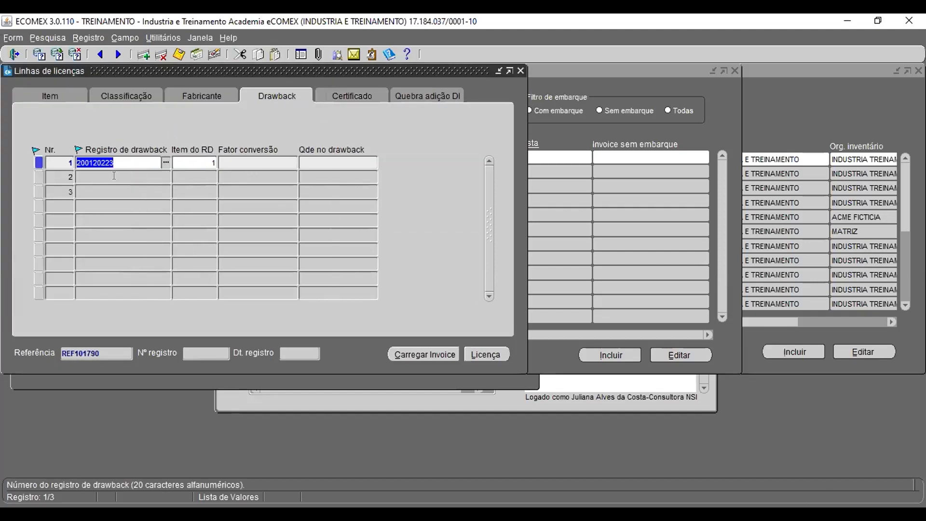
left_click(130, 175)
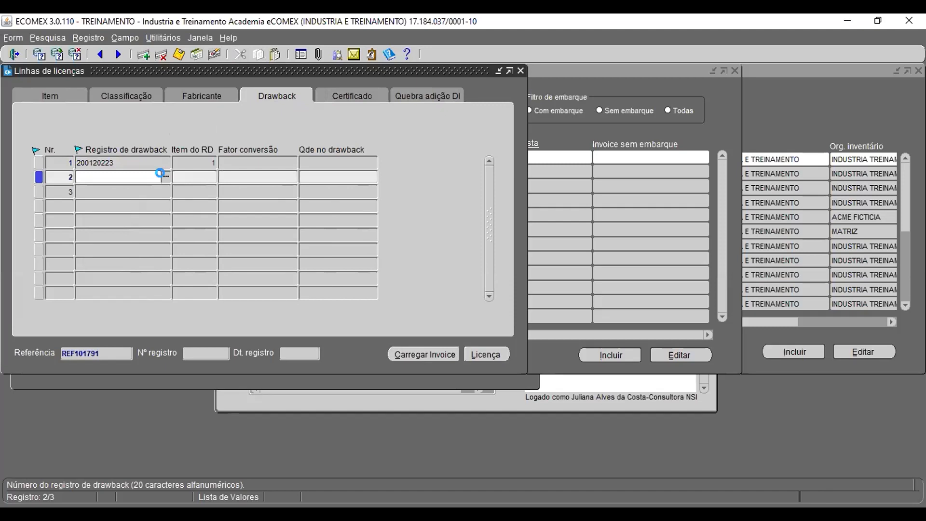
left_click(166, 176)
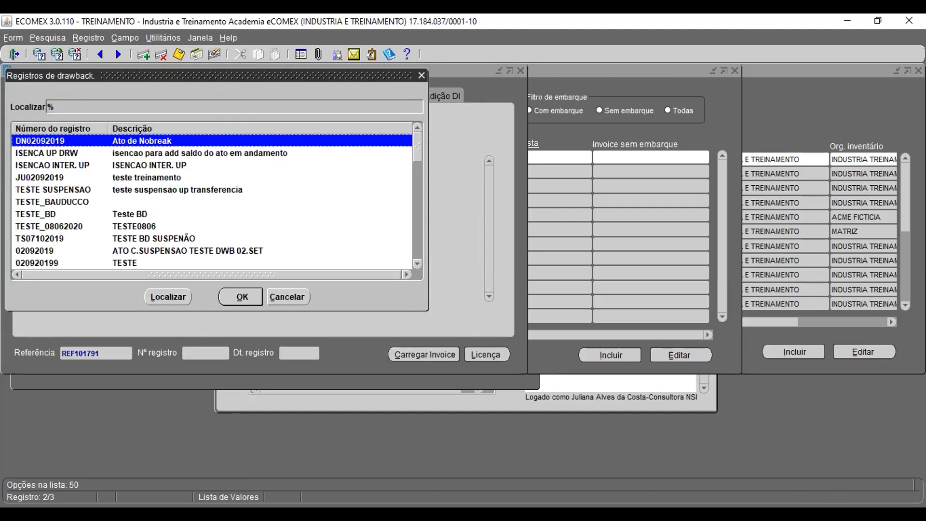
key("alt+Tab")
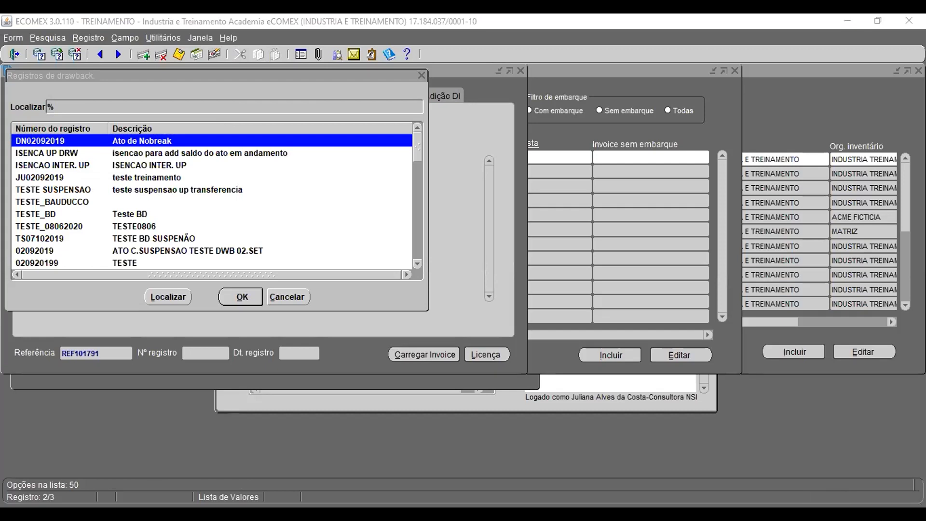
left_click(271, 299)
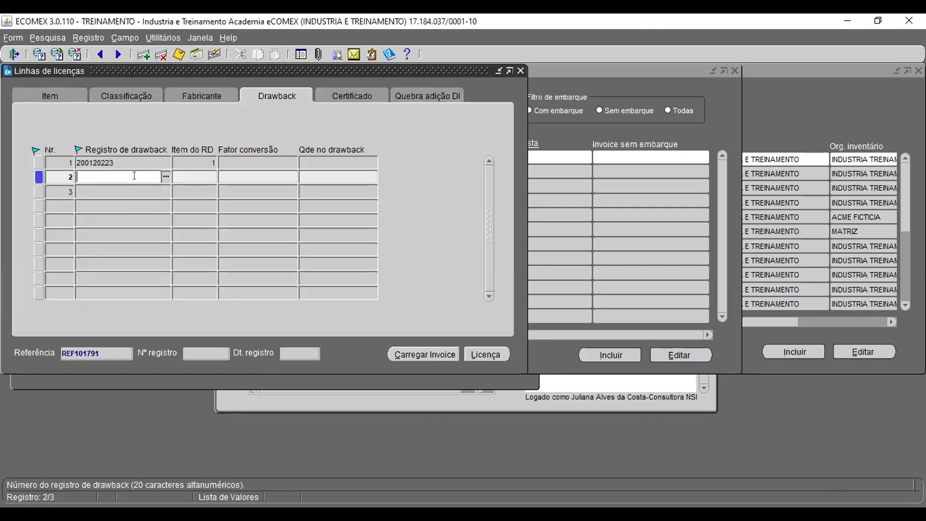
type("202312345")
key("Tab")
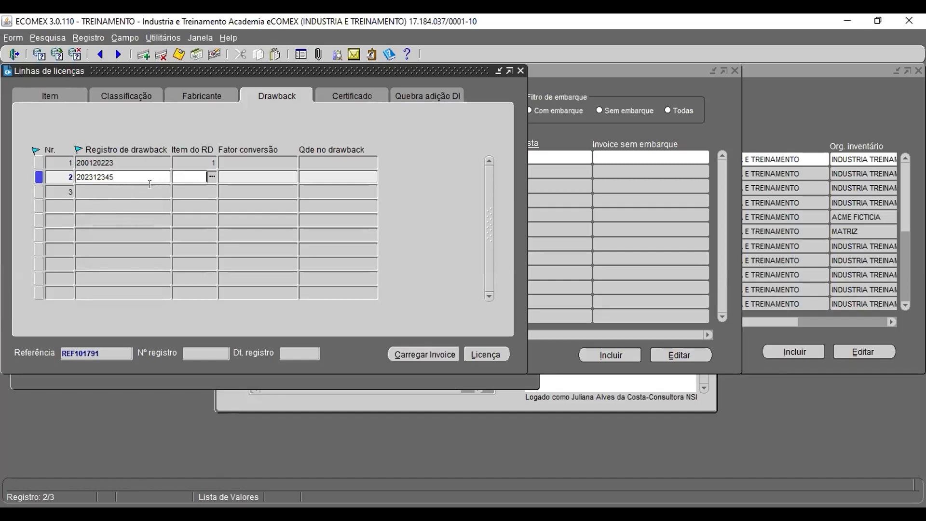
left_click(211, 175)
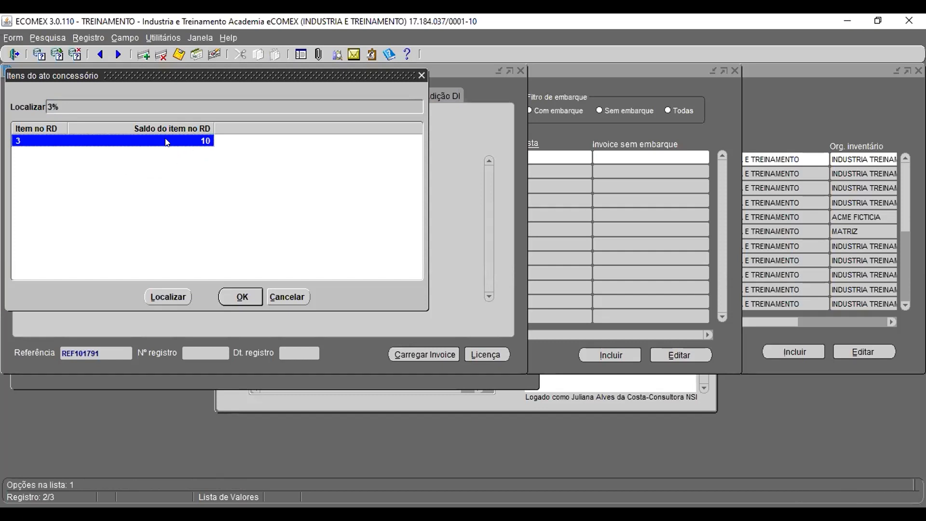
left_click(247, 295)
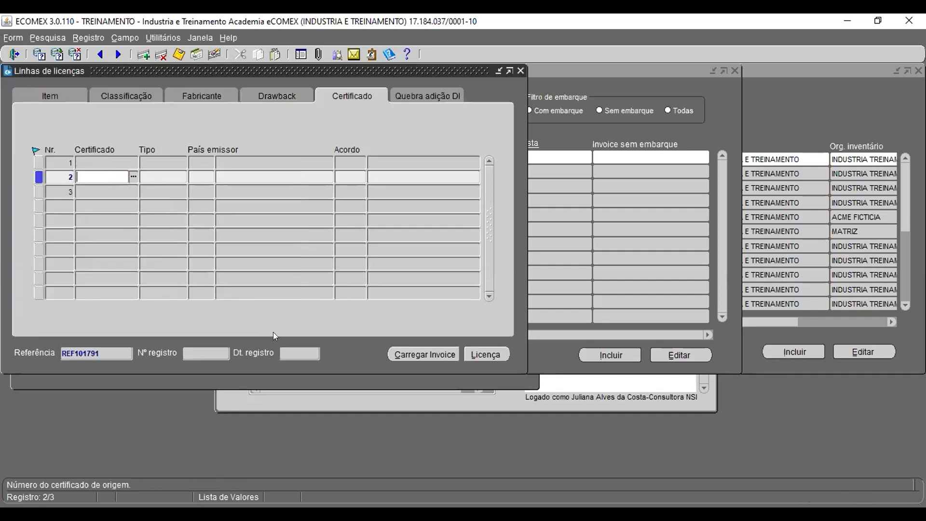
Step: Save the drawback assignments on the new license lines
left_click(292, 94)
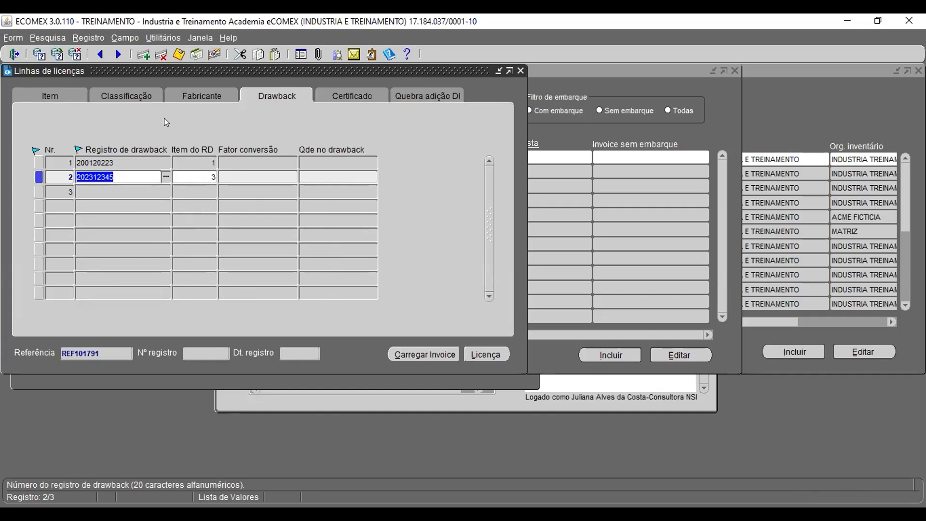
left_click(178, 54)
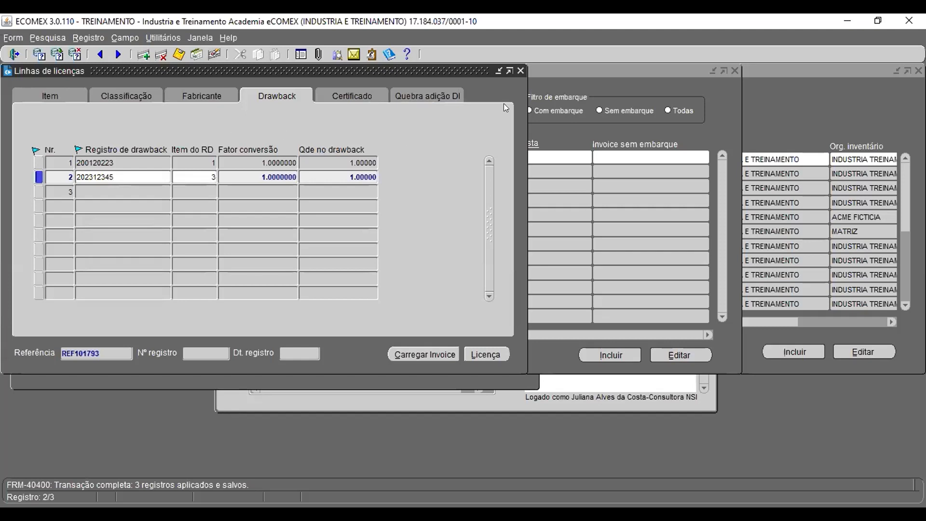
left_click(179, 54)
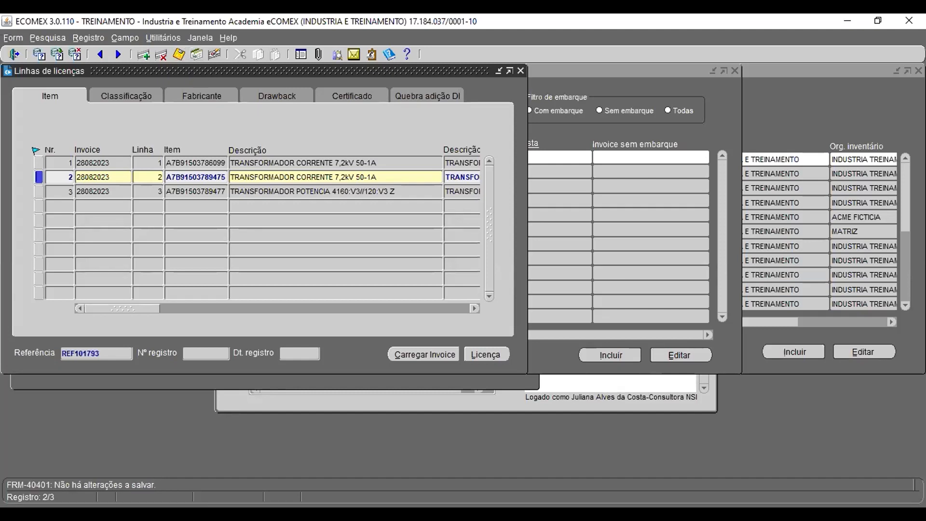
left_click(511, 398)
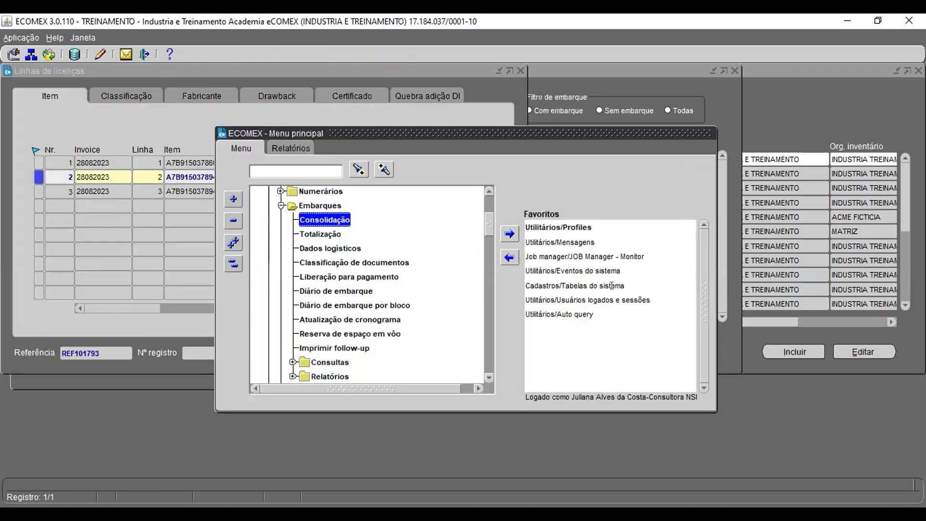
Step: Open the system Profiles and query the parameter whose field name matches %PRIORIDADE%
double_click(575, 228)
key("F7")
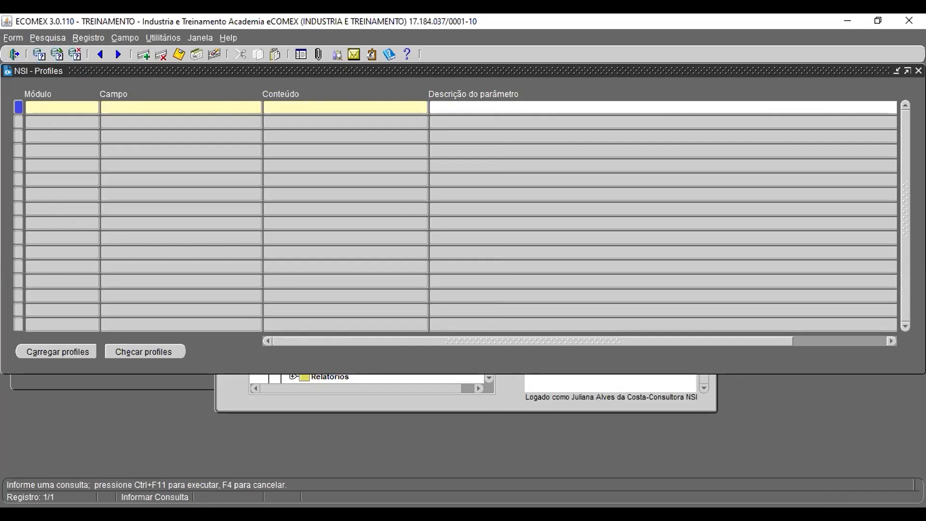
key("alt+Tab")
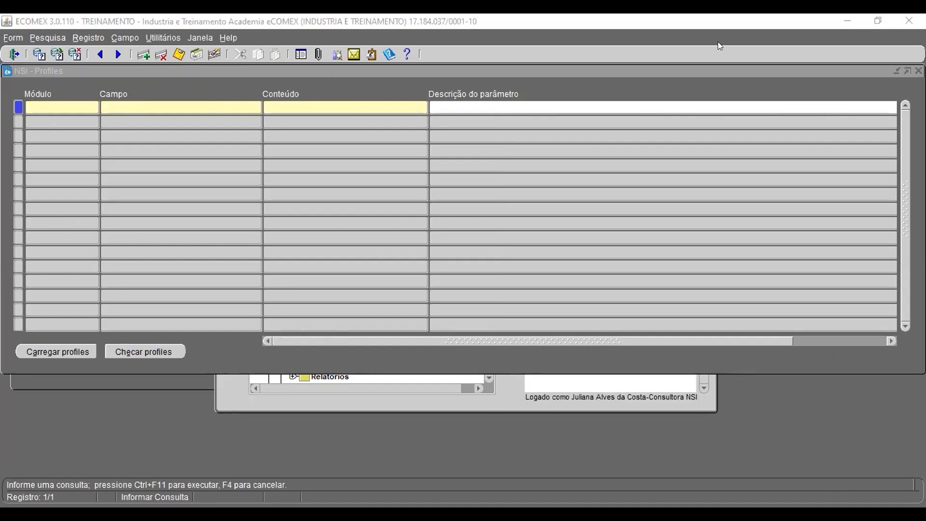
left_click(137, 99)
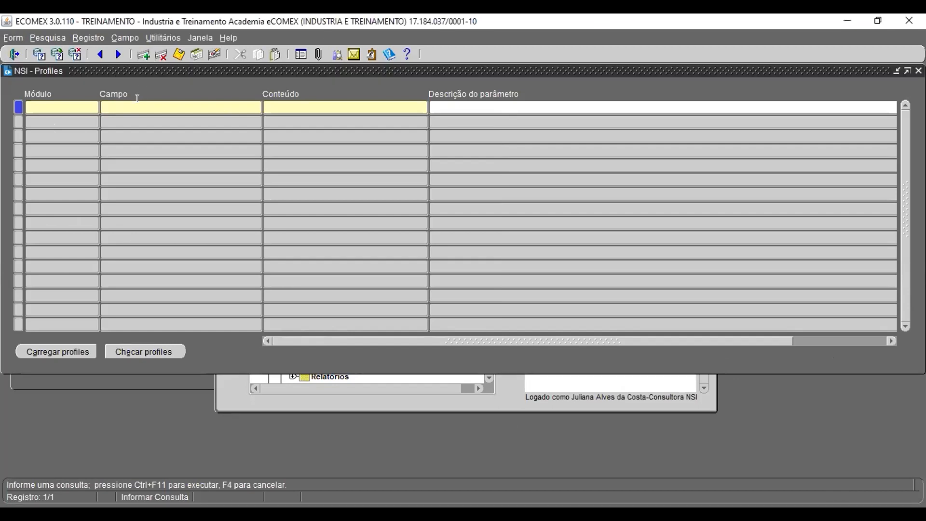
type("%PRIORIDADE%")
key("ctrl+F11")
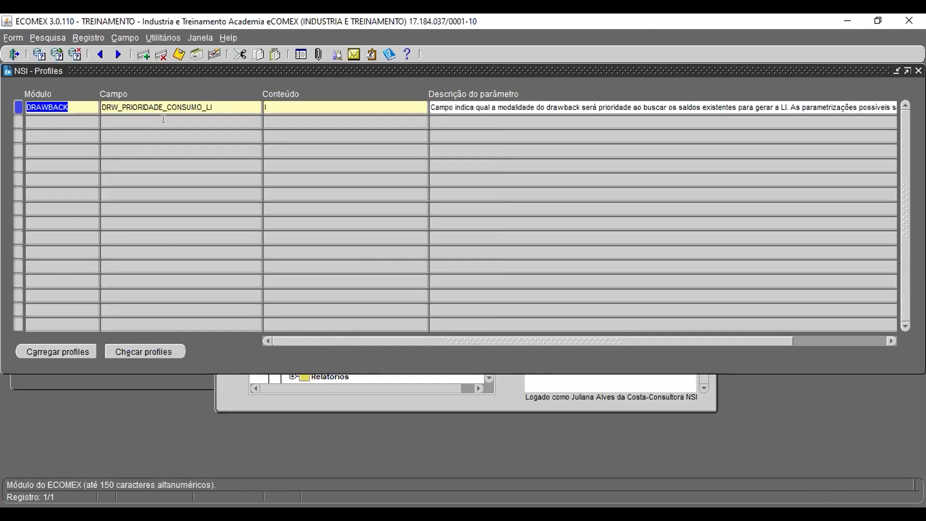
Step: Read the full description of the DRW_PRIORIDADE_CONSUMO_LI parameter, then close the Profiles window
left_click(560, 110)
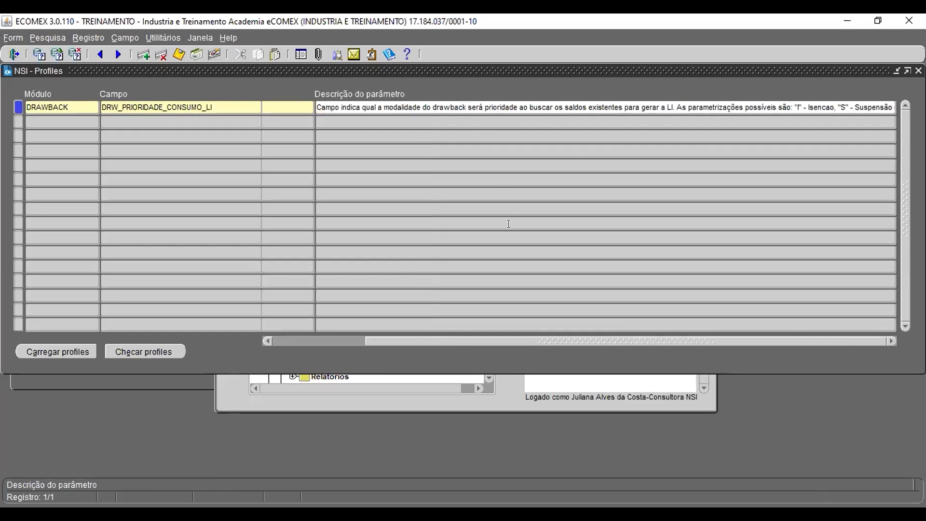
key("ctrl+e")
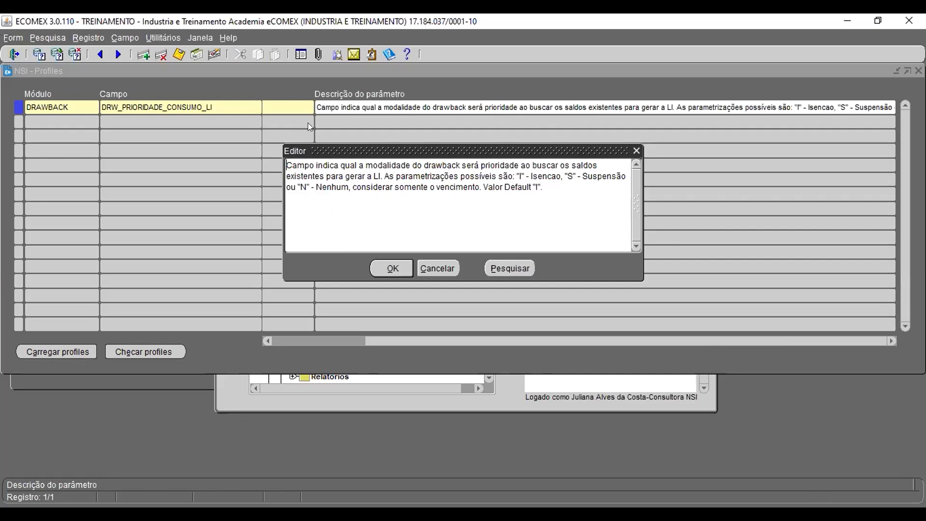
left_click(438, 269)
left_click_drag(402, 341, 221, 322)
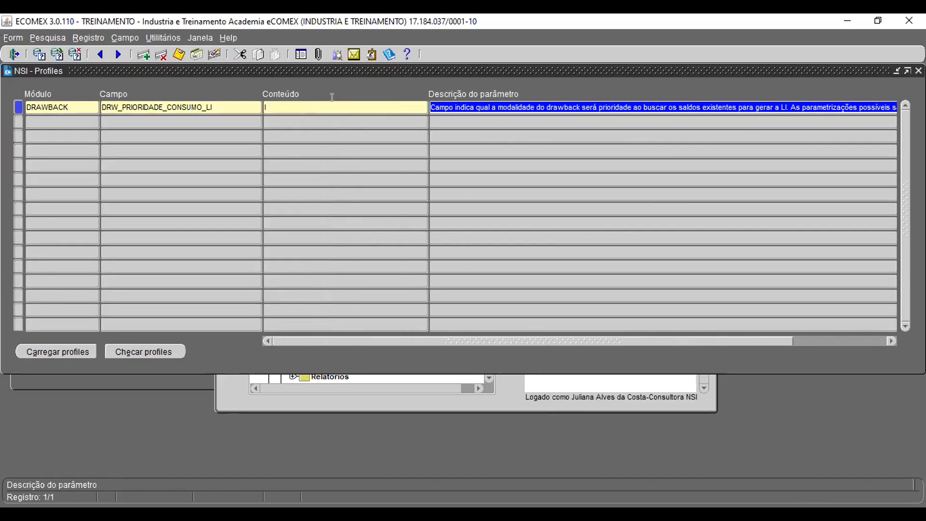
double_click(486, 108)
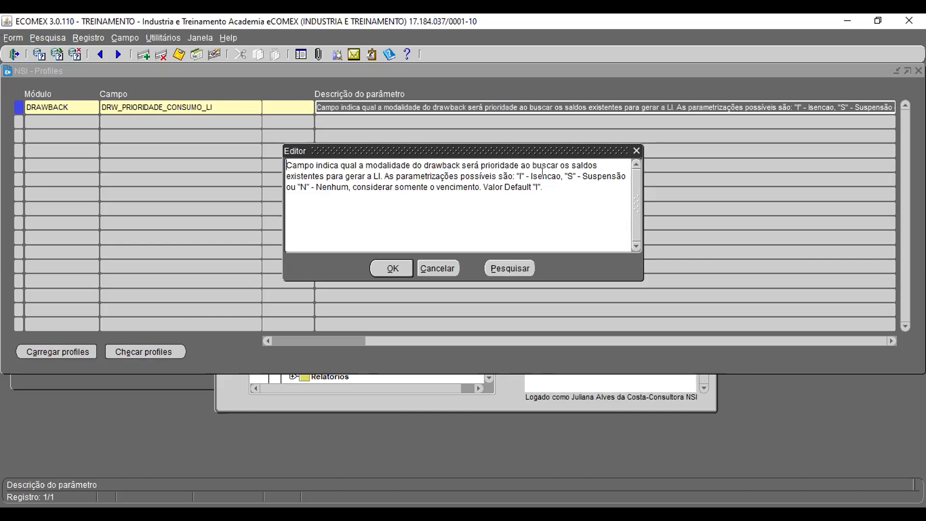
left_click(425, 268)
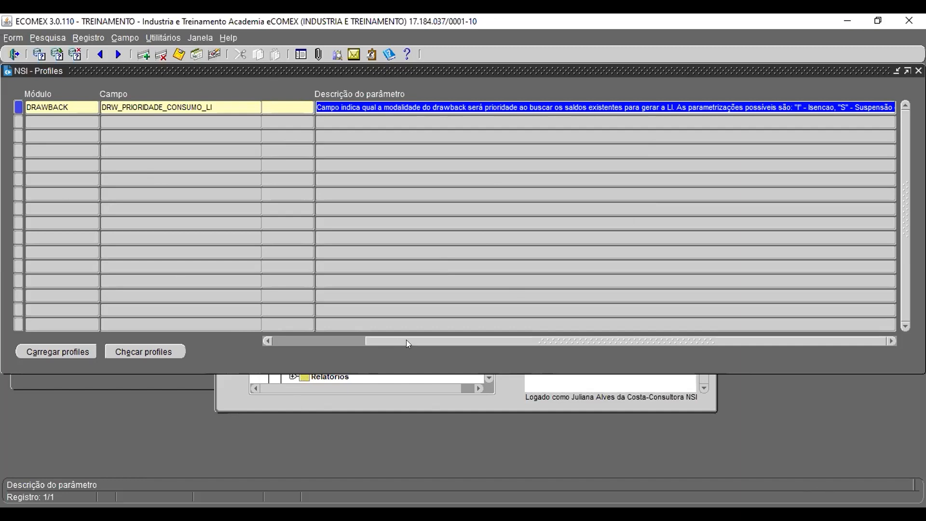
left_click_drag(406, 340, 242, 324)
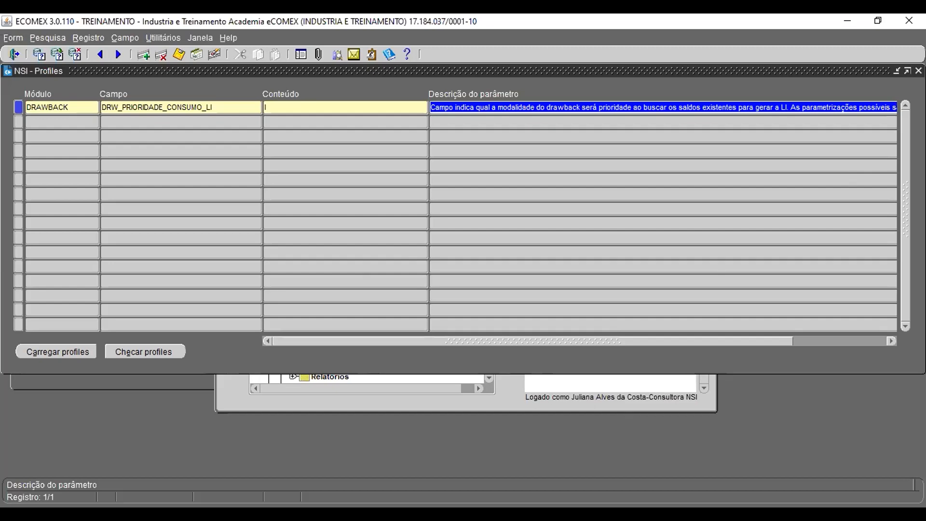
left_click(918, 70)
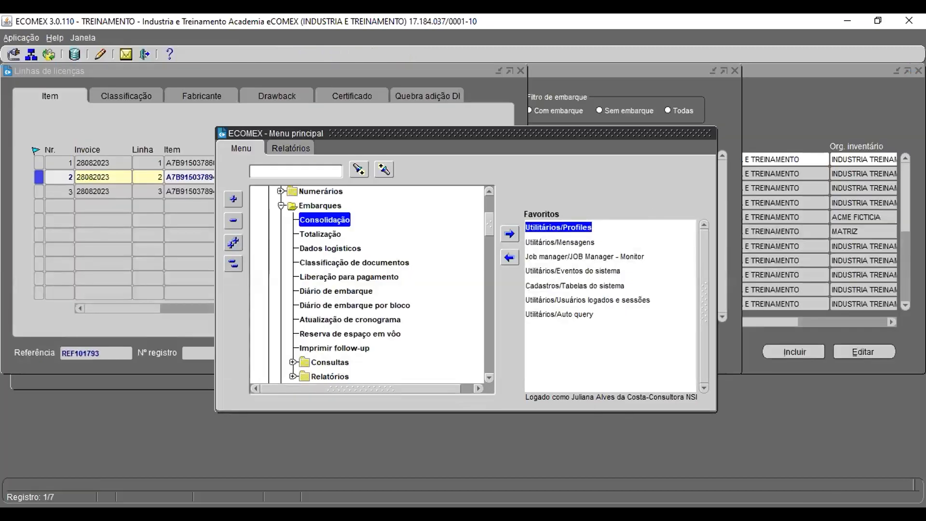
Step: Review the drawback registrations assigned on the license lines, then close the license lines window
left_click(493, 104)
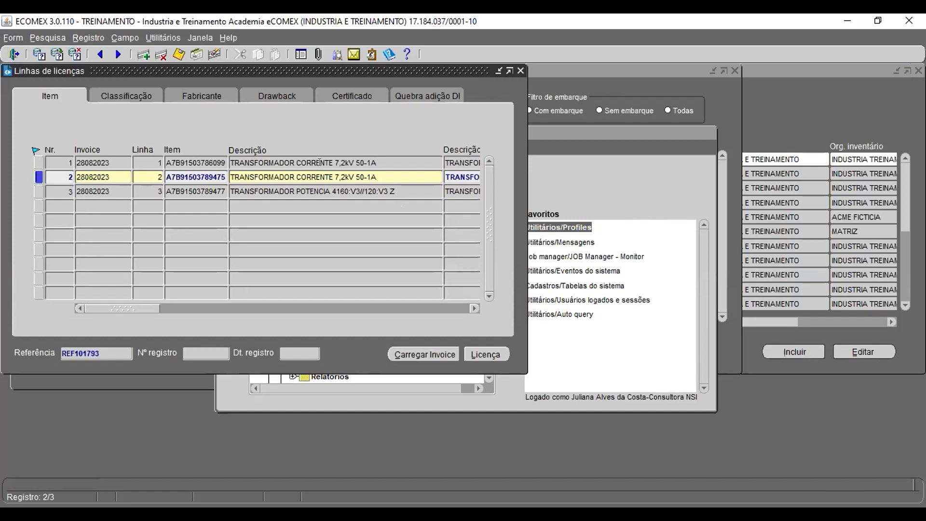
left_click(277, 95)
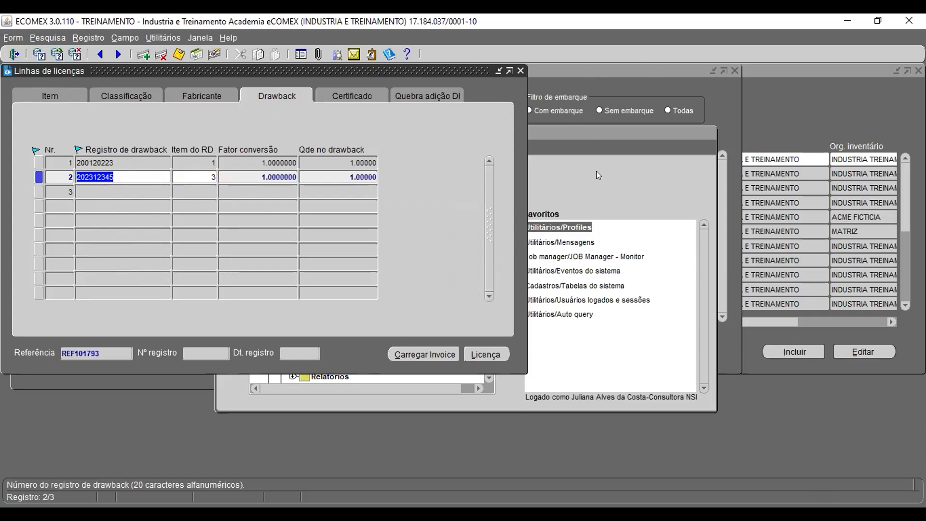
left_click(519, 71)
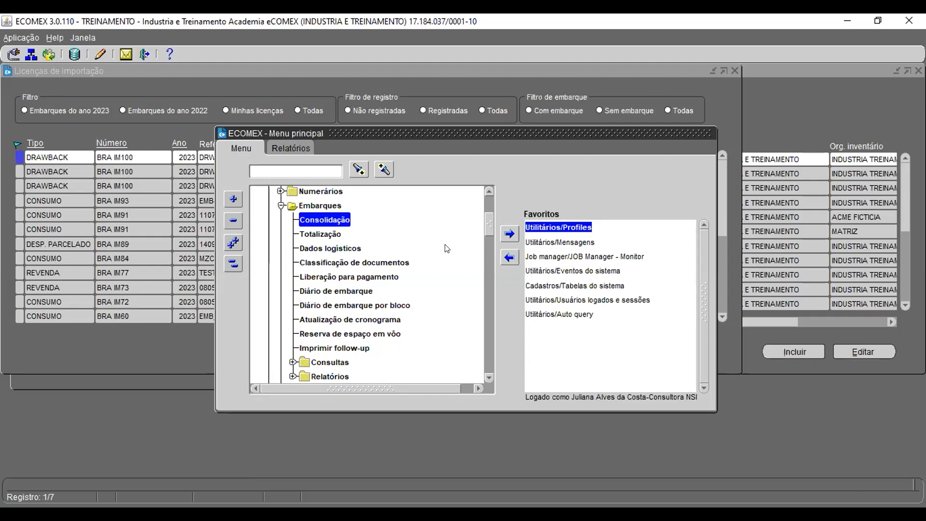
Step: Open the shipment consolidation's clearance documents and review the lines of license REF101791
left_click(113, 354)
key("ctrl+q")
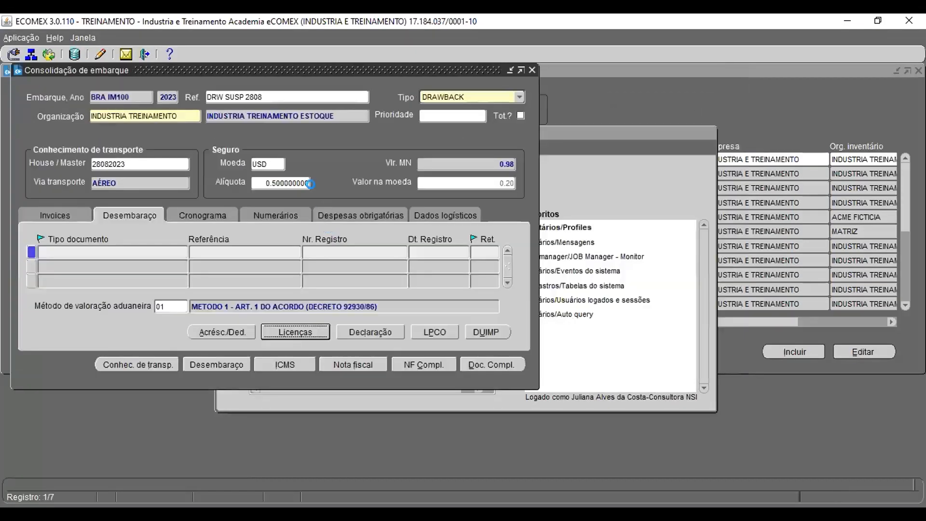
left_click(133, 348)
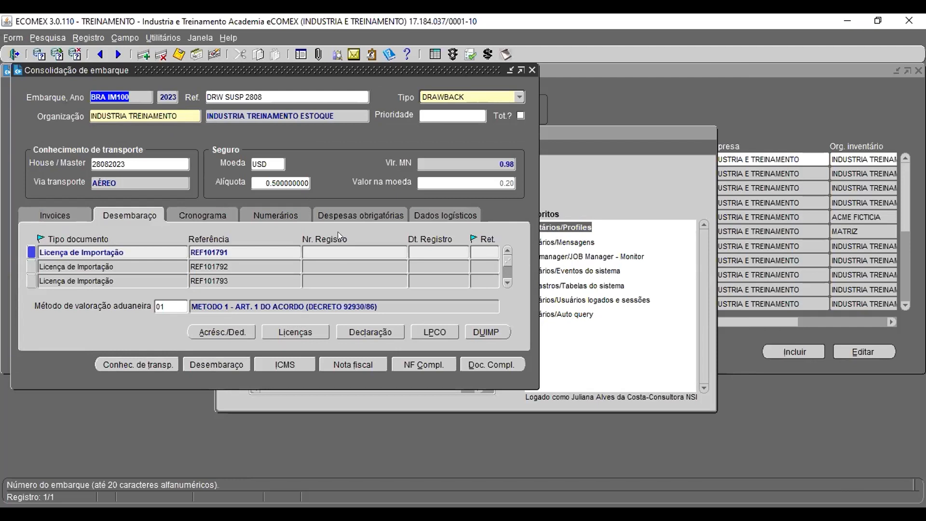
left_click(253, 248)
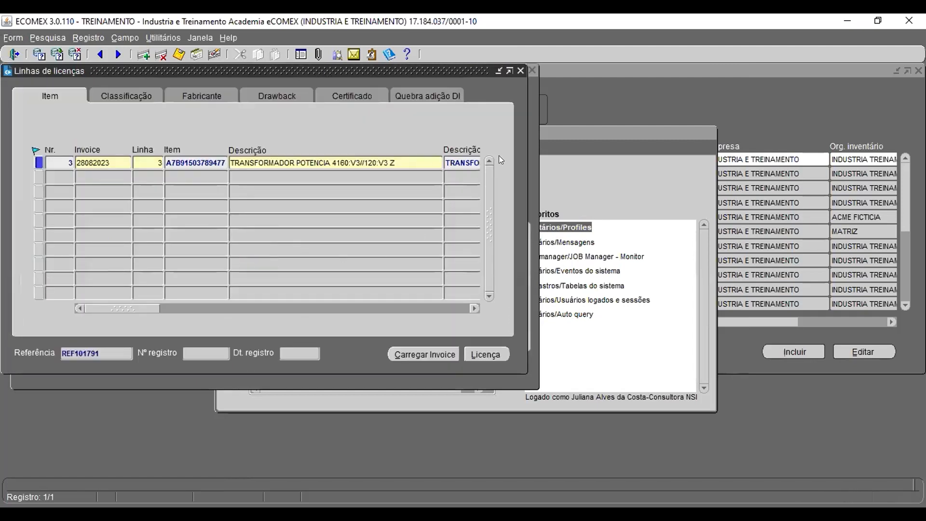
left_click(520, 70)
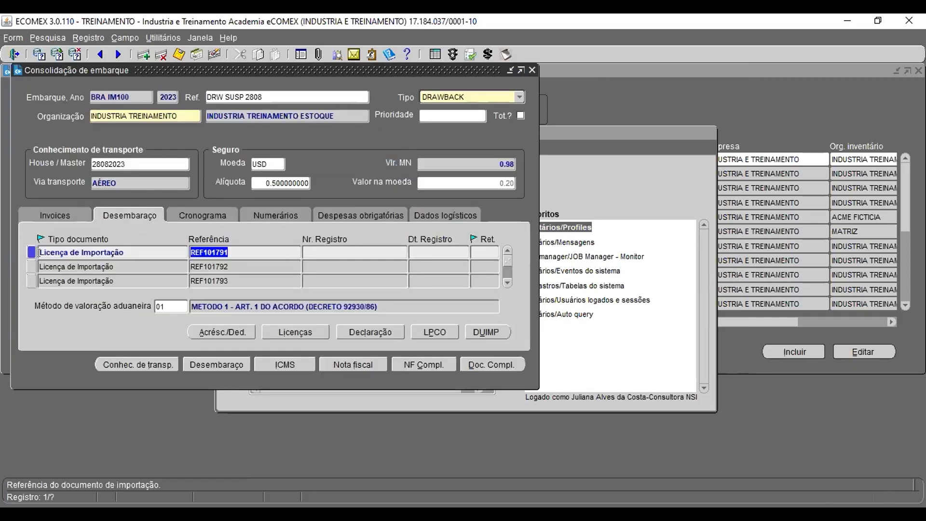
Step: Run the totalization for shipment 2023 BRA IM100 and close the totalization window
left_click(452, 54)
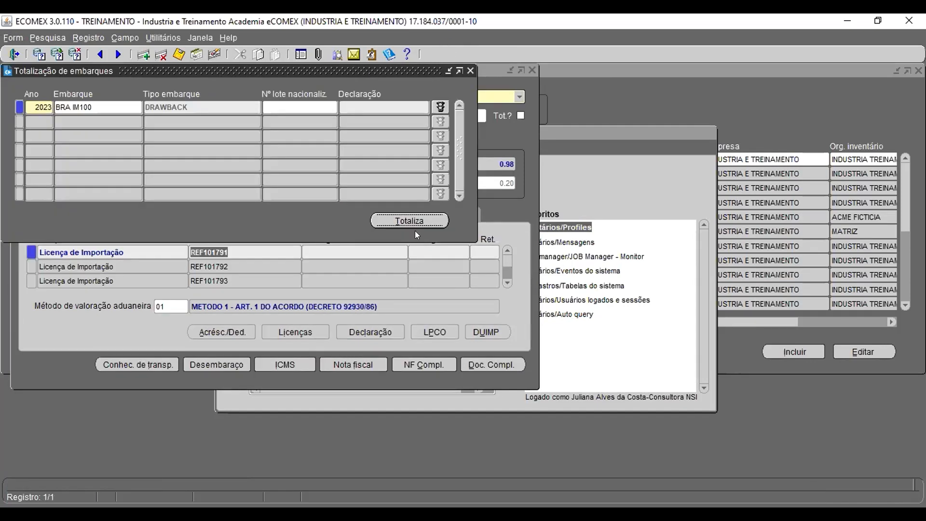
left_click(411, 221)
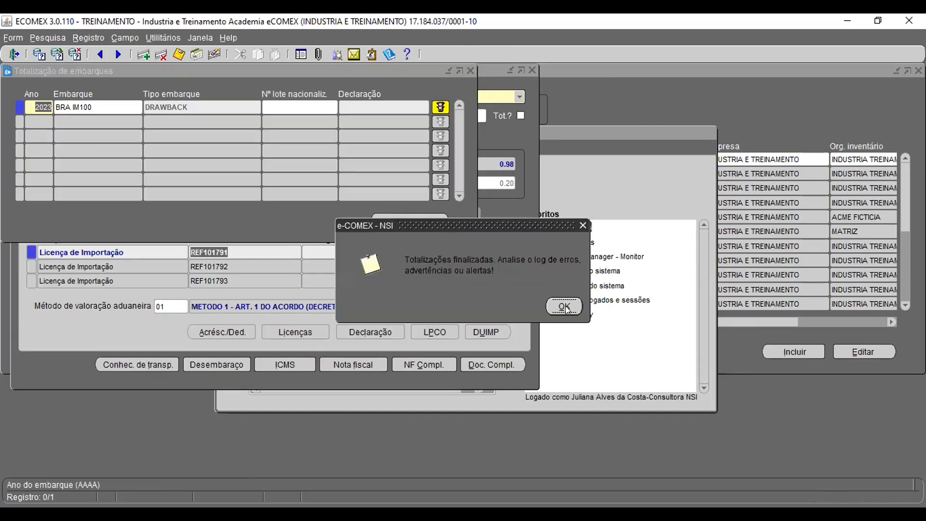
left_click(564, 307)
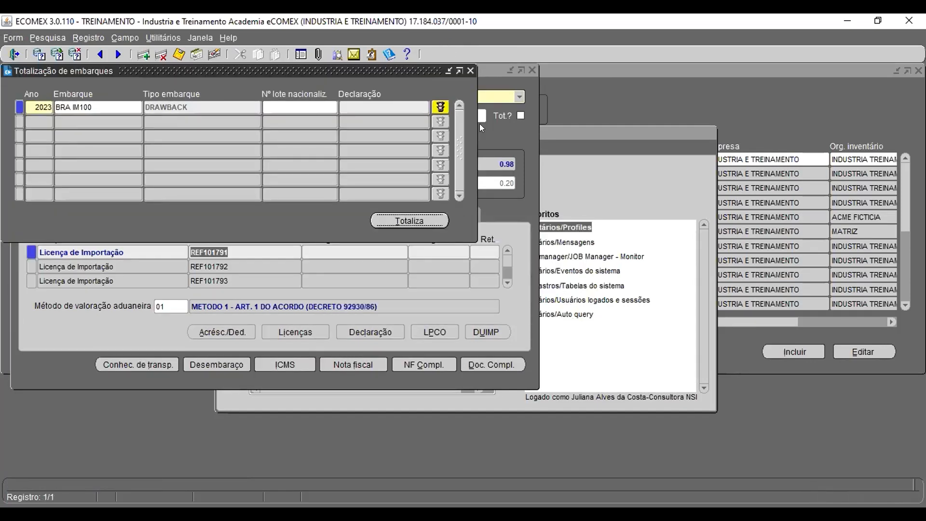
left_click(470, 71)
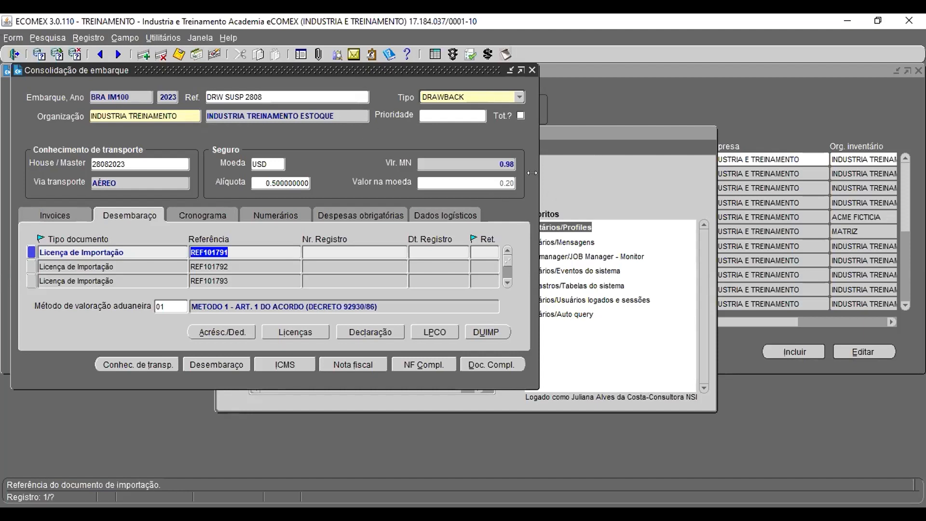
Step: Close the shipment consolidation window and open the drawback import plan tracking query (Plano importação) from the consultations menu
left_click(531, 70)
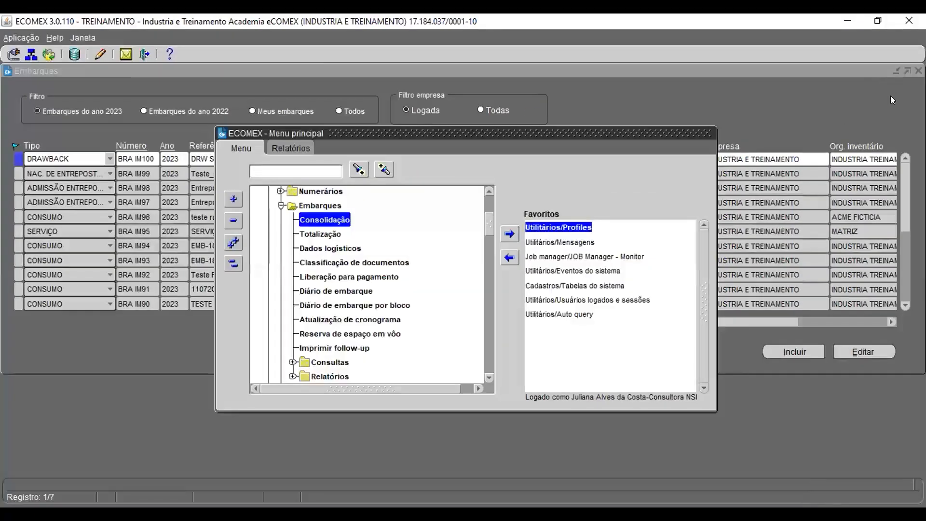
left_click(280, 206)
scroll(351, 303, "down", 4)
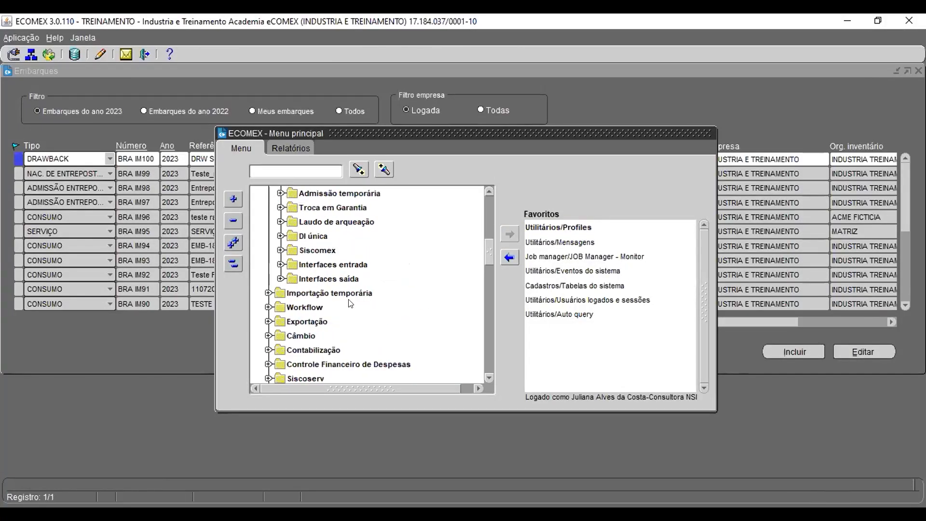
scroll(297, 309, "down", 4)
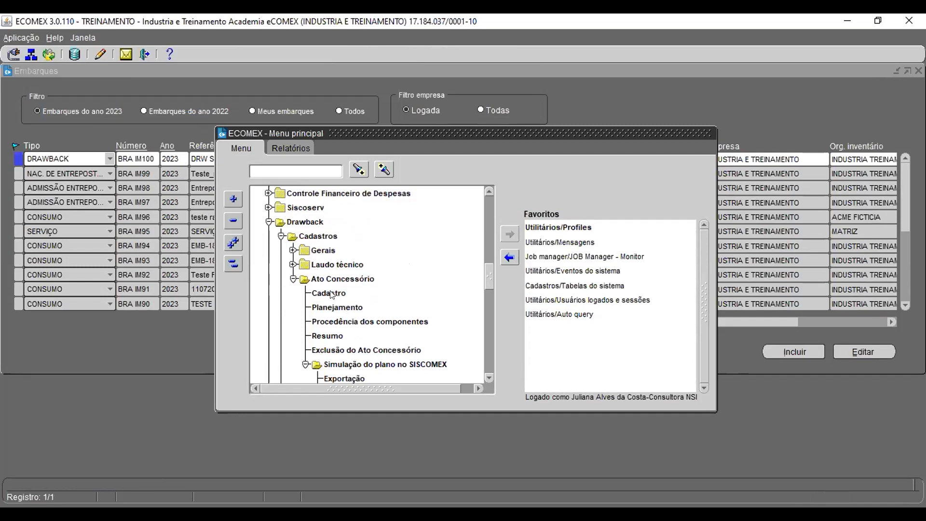
left_click(293, 278)
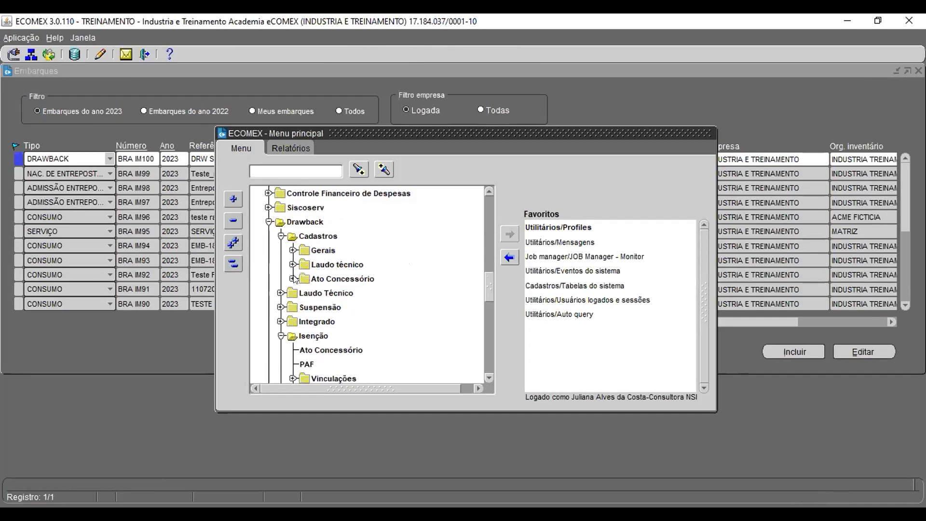
left_click(281, 335)
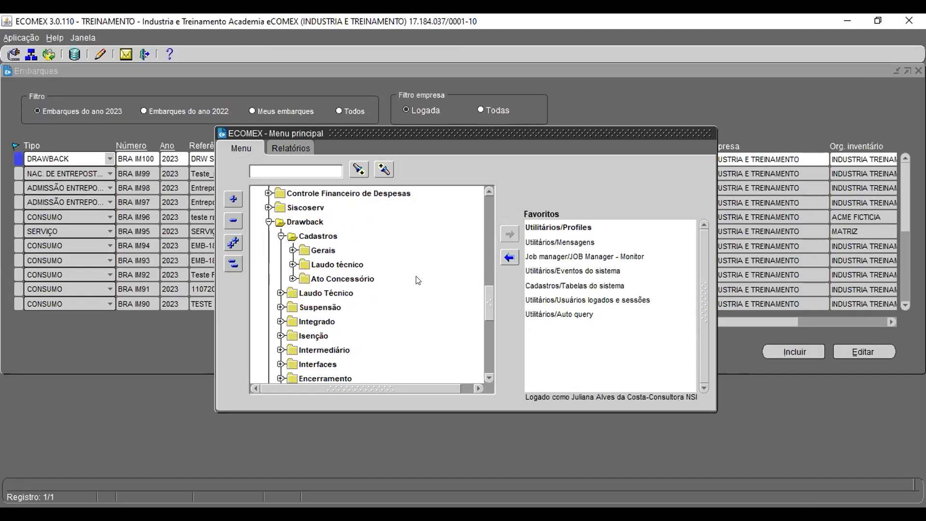
scroll(360, 292, "down", 2)
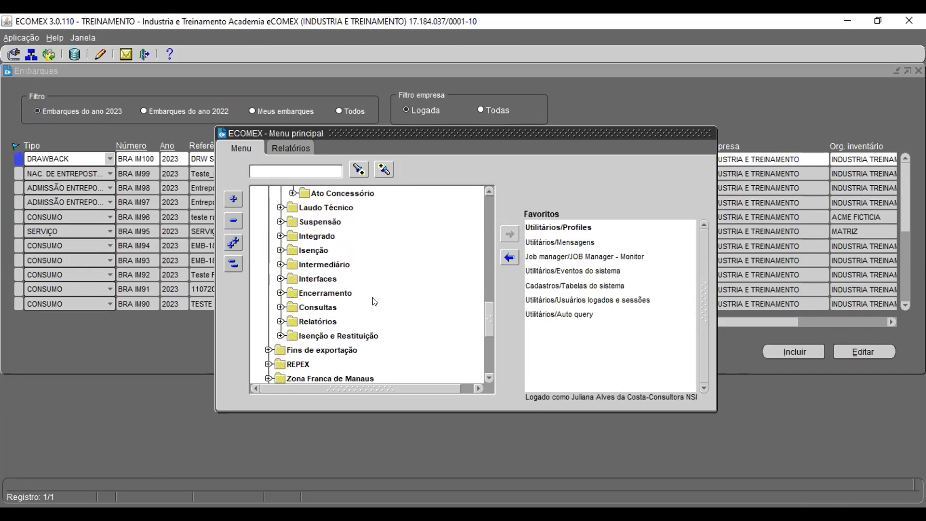
left_click(281, 306)
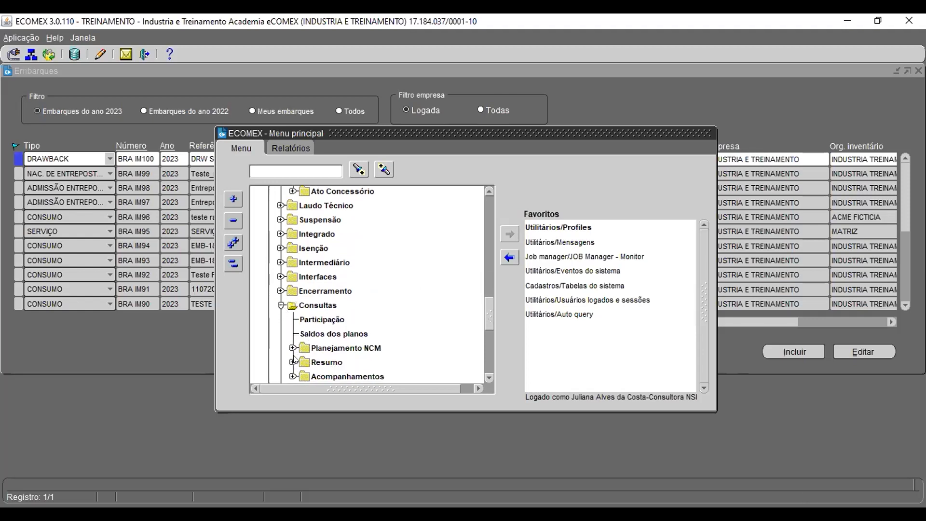
left_click(293, 348)
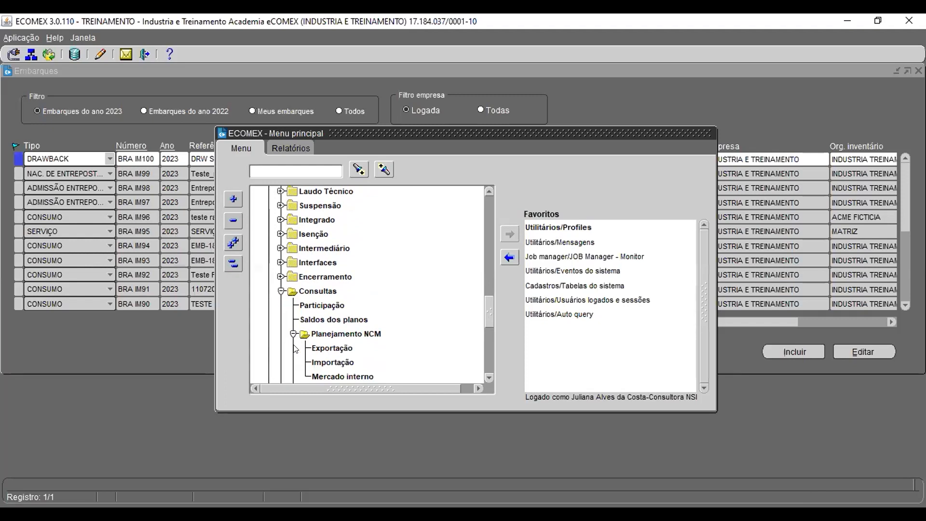
left_click(292, 333)
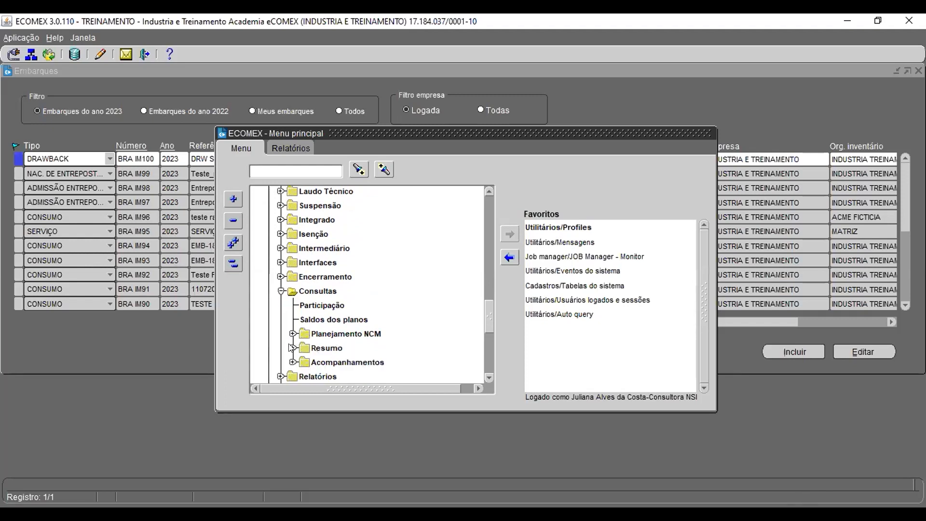
left_click(291, 347)
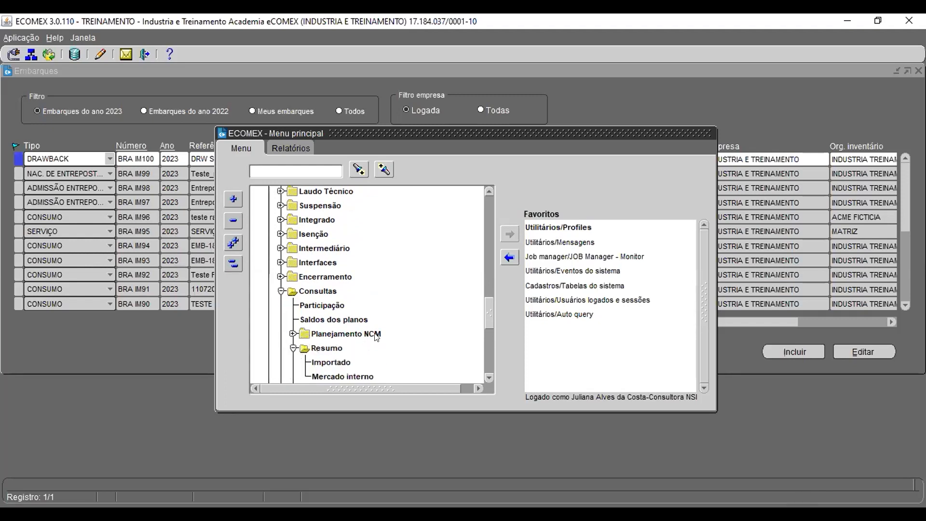
scroll(377, 338, "down", 3)
left_click(292, 293)
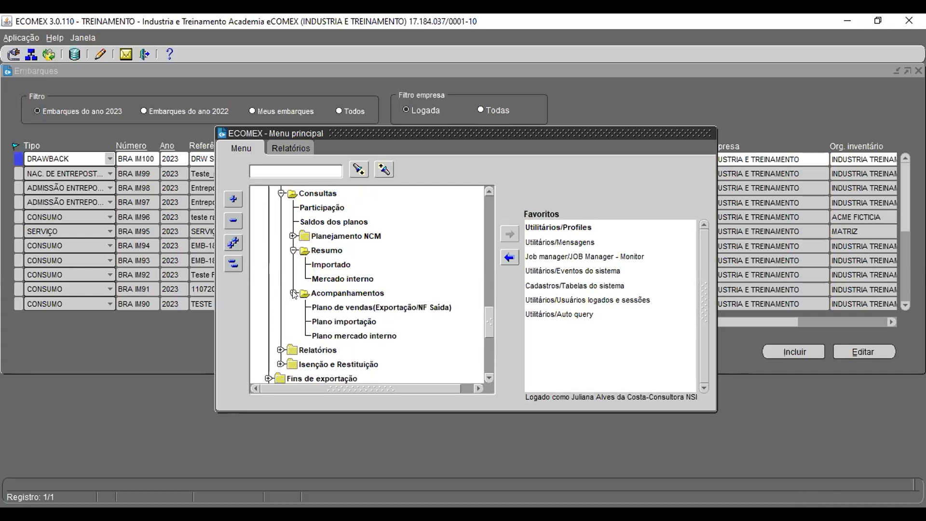
double_click(351, 321)
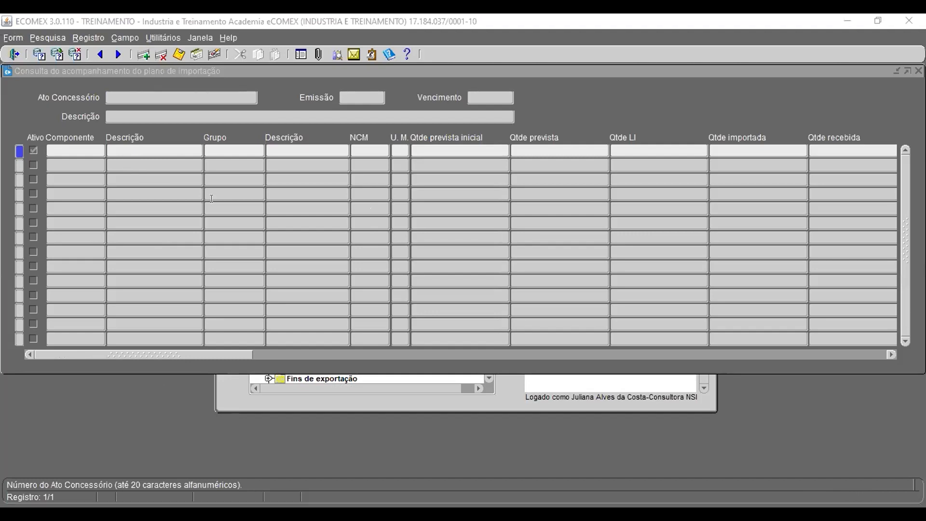
Step: Query the import plan tracking for concession act 200120223
left_click(287, 83)
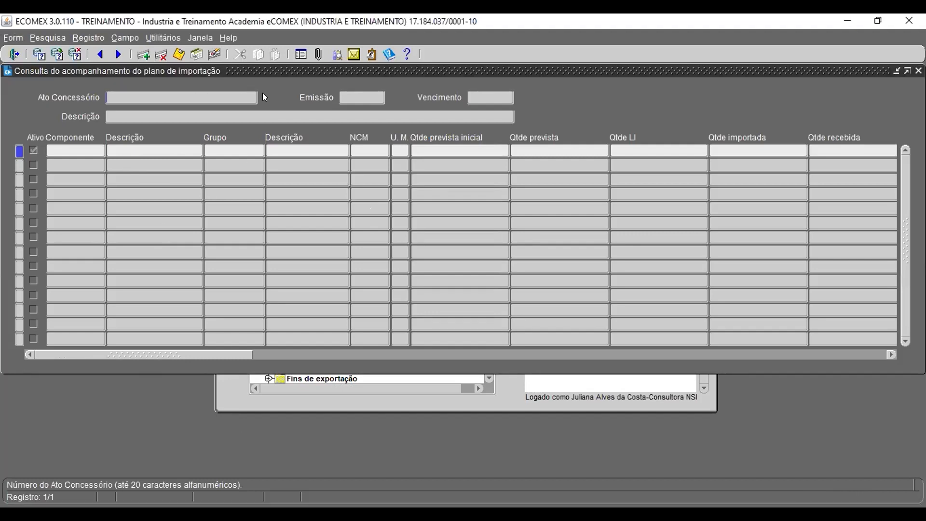
key("F7")
type("200120223")
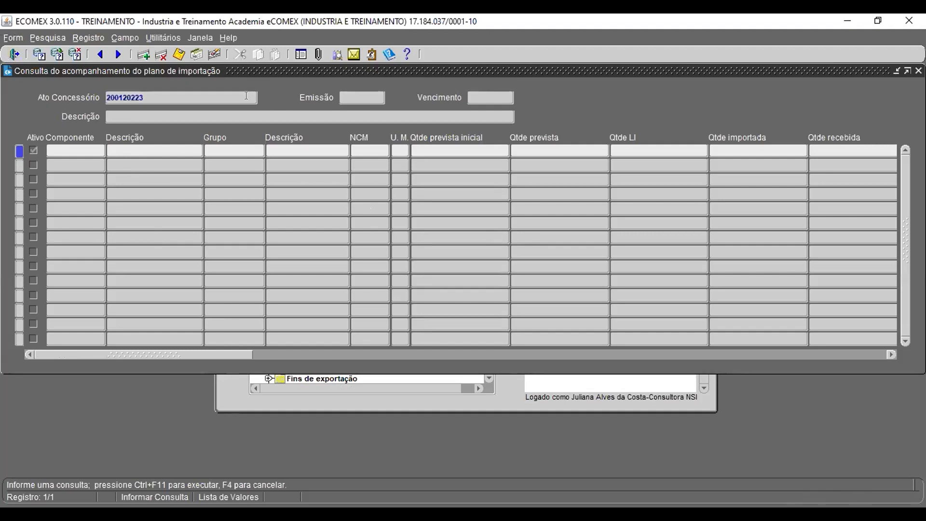
key("ctrl+F11")
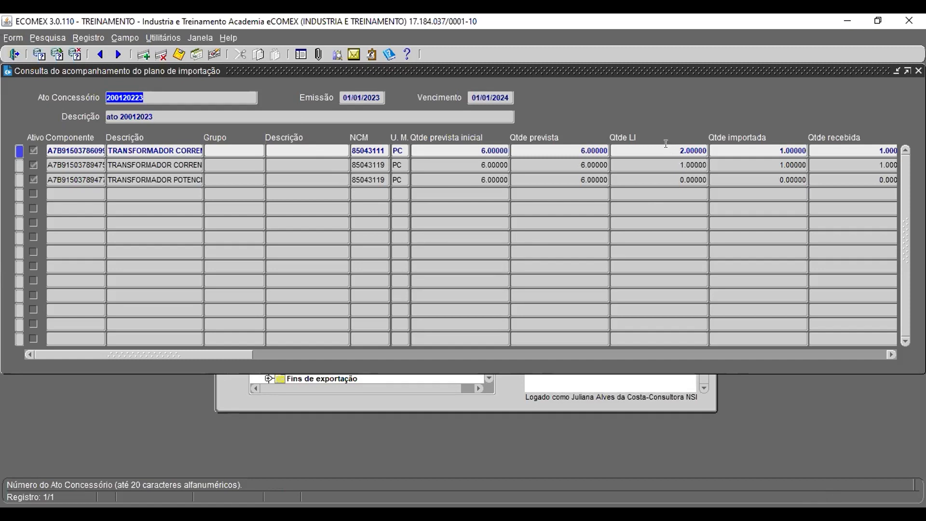
Step: Scroll through the quantity and value columns of the act's import plan components, then minimize the query window
left_click_drag(680, 150, 709, 150)
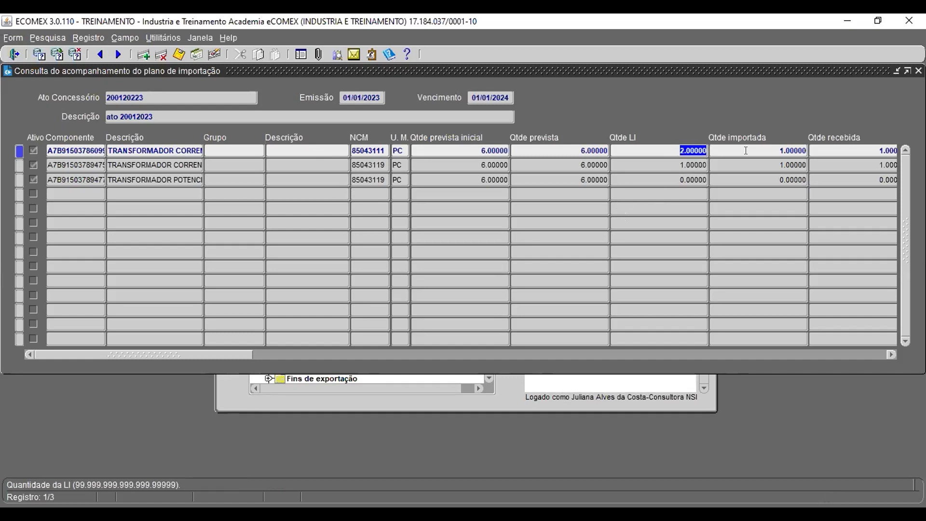
left_click_drag(777, 150, 809, 151)
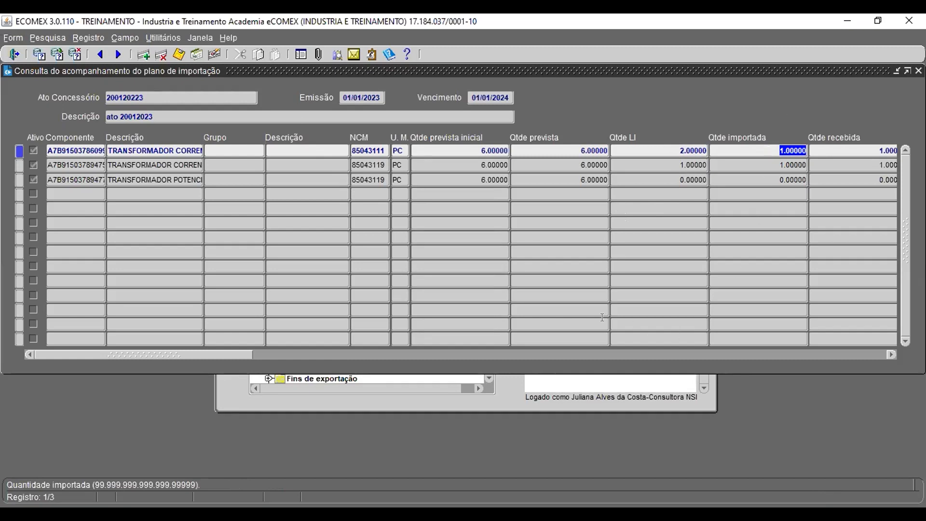
left_click_drag(244, 355, 318, 366)
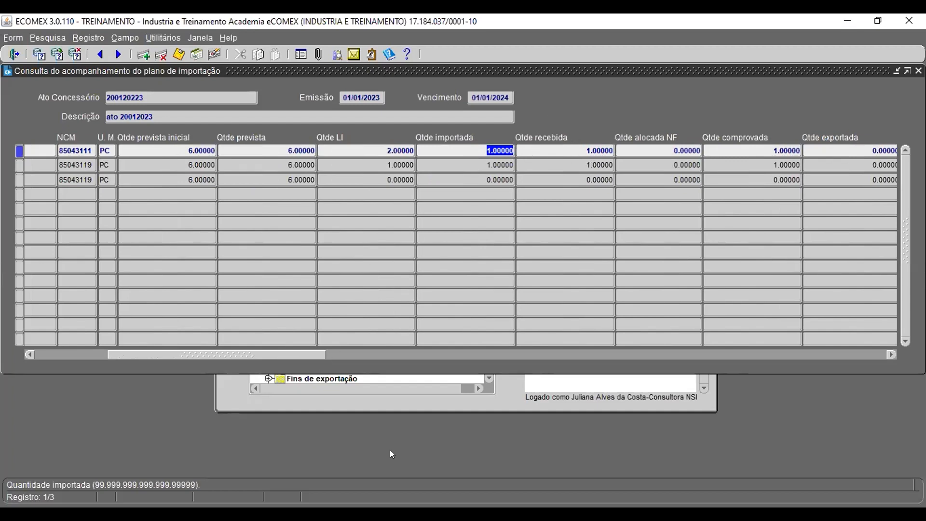
left_click_drag(302, 355, 362, 366)
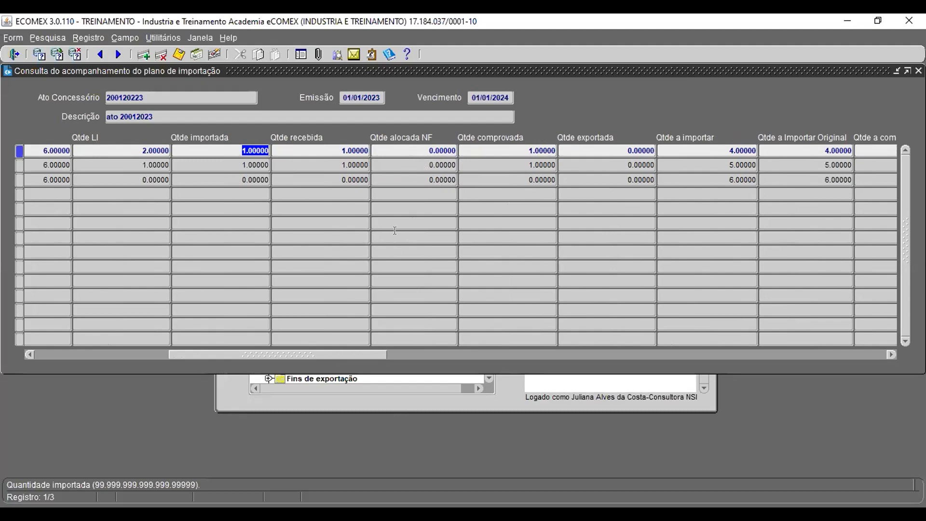
left_click_drag(375, 355, 417, 355)
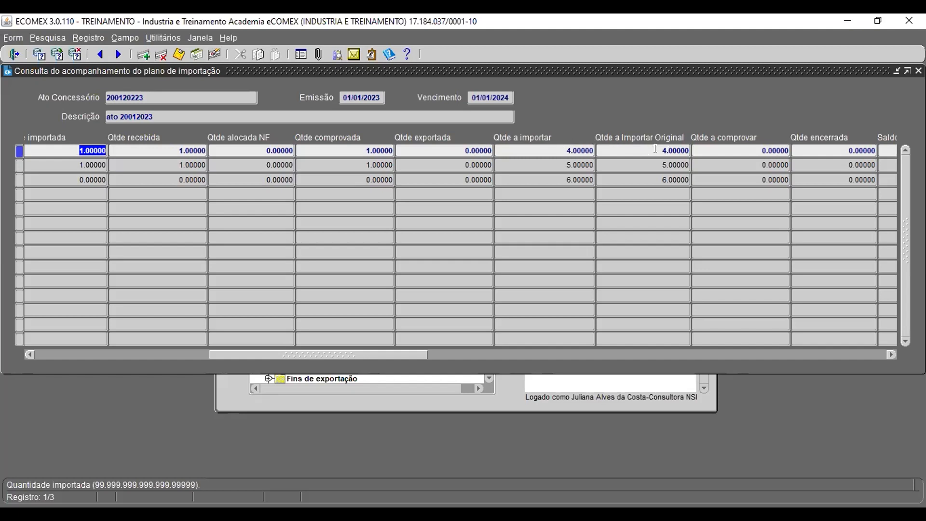
left_click_drag(406, 352, 467, 363)
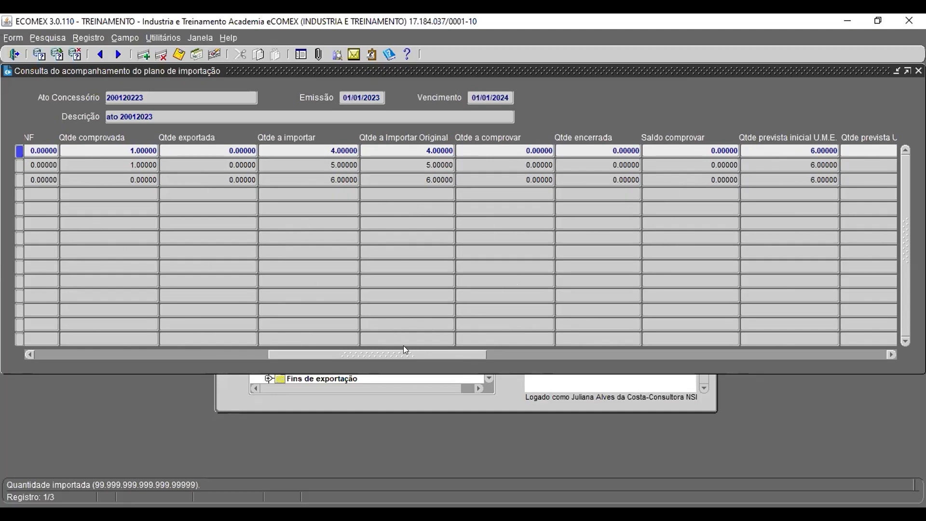
left_click_drag(426, 351, 544, 354)
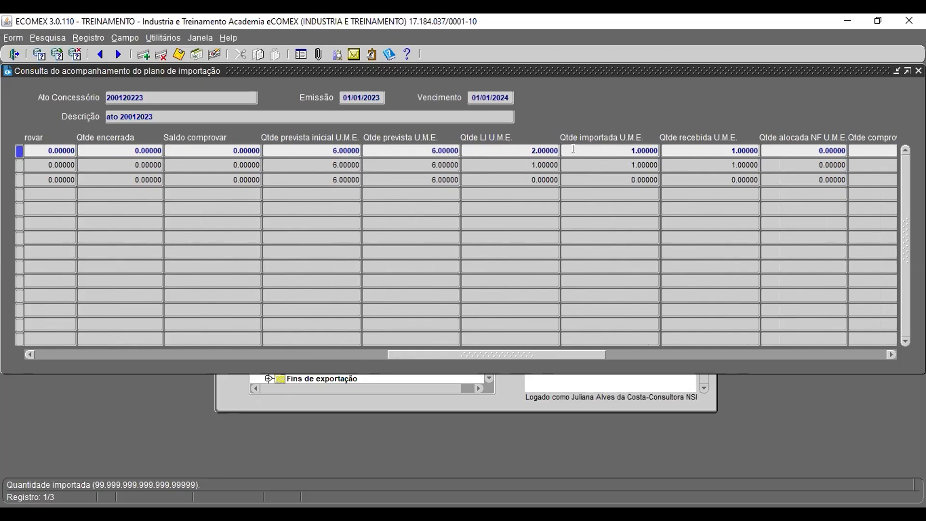
left_click_drag(504, 356, 807, 362)
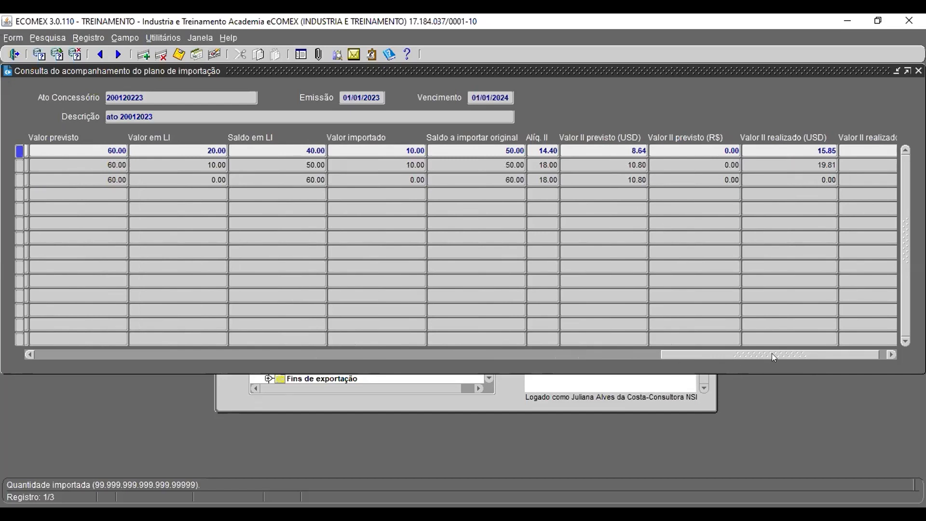
left_click_drag(773, 356, 781, 357)
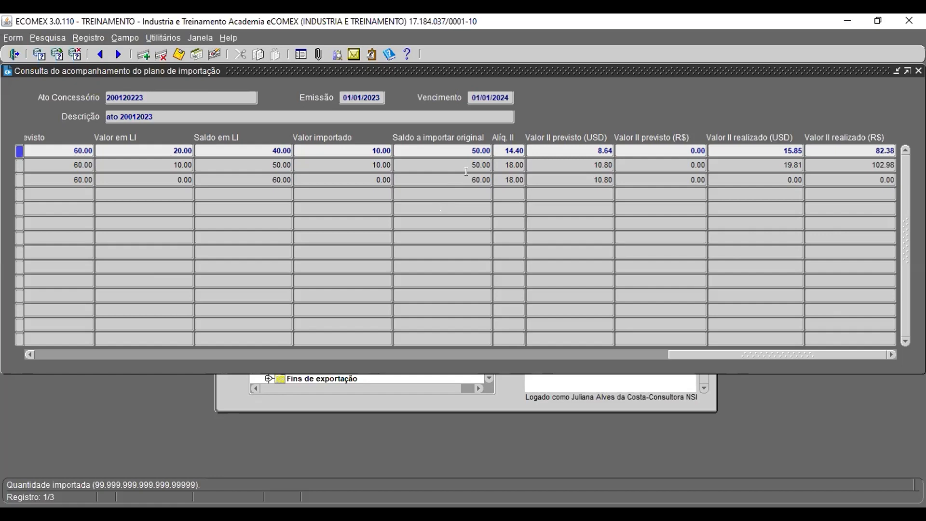
left_click(897, 71)
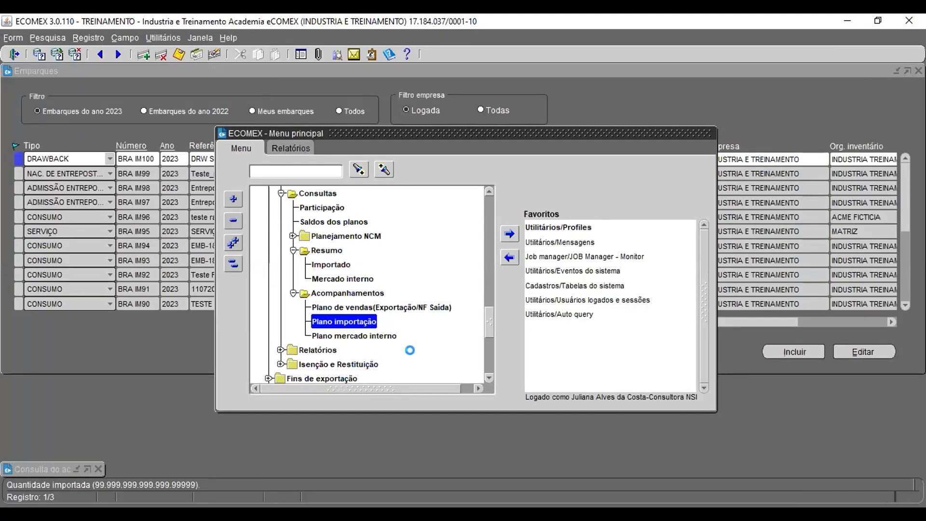
Step: Browse the drawback import reports in the menu, selecting LI de drawback and Benefícios efetivos
scroll(356, 239, "up", 1)
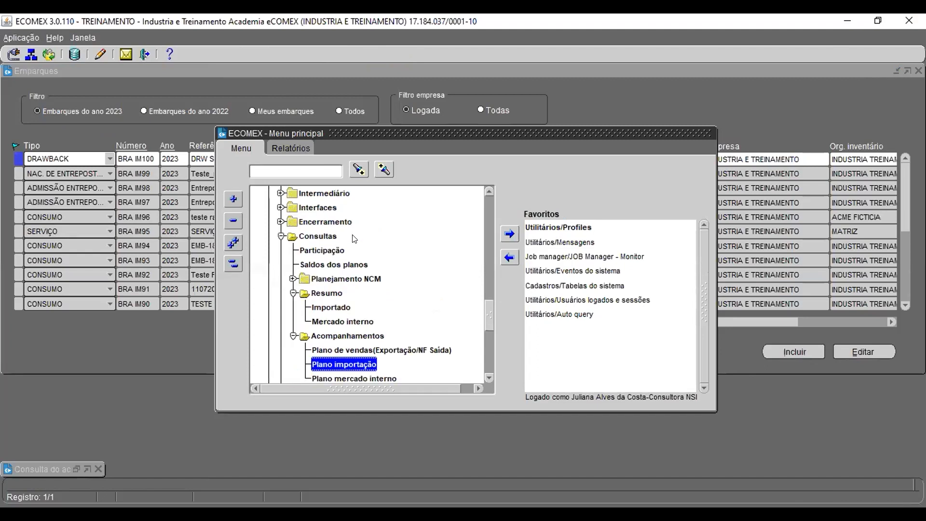
scroll(361, 238, "down", 2)
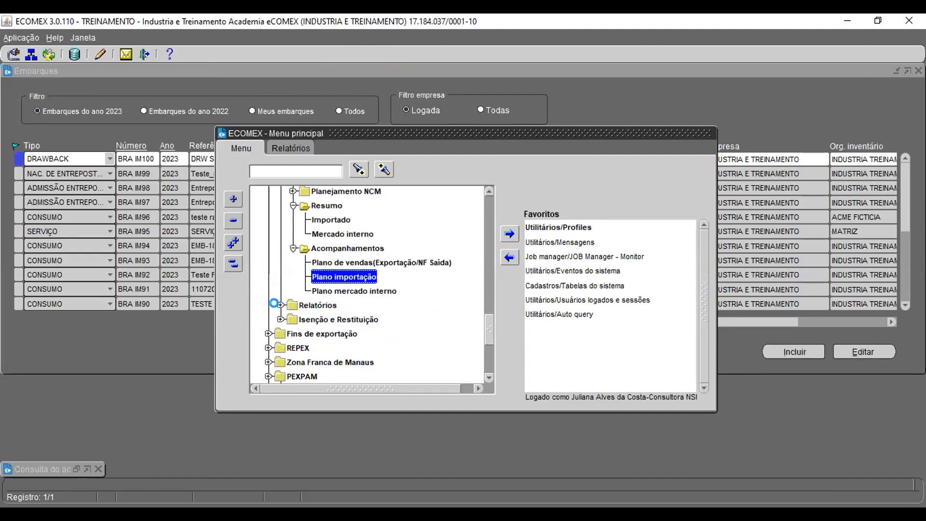
left_click(280, 307)
scroll(365, 310, "down", 1)
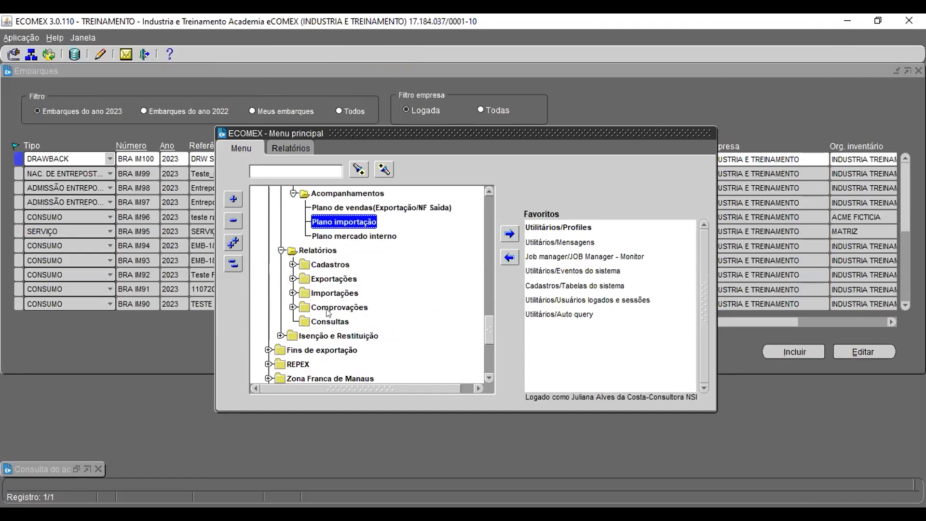
left_click(292, 292)
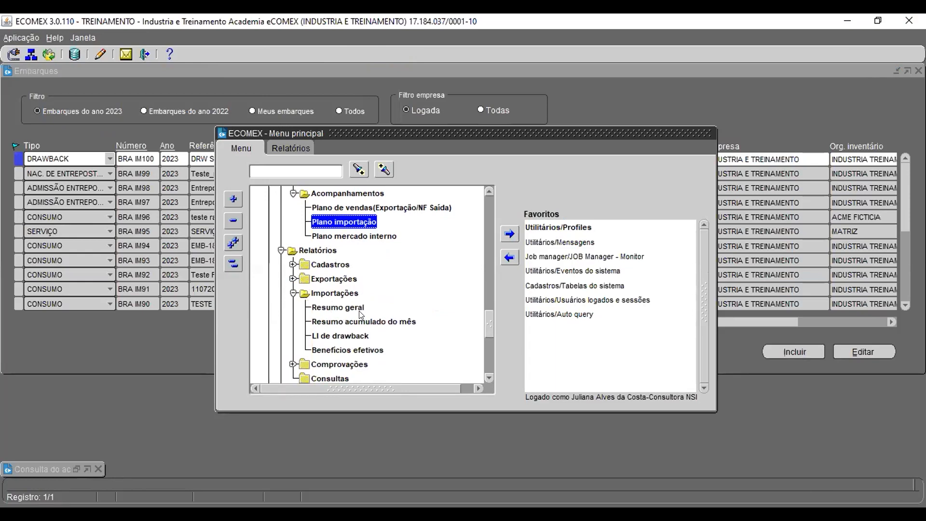
left_click(353, 337)
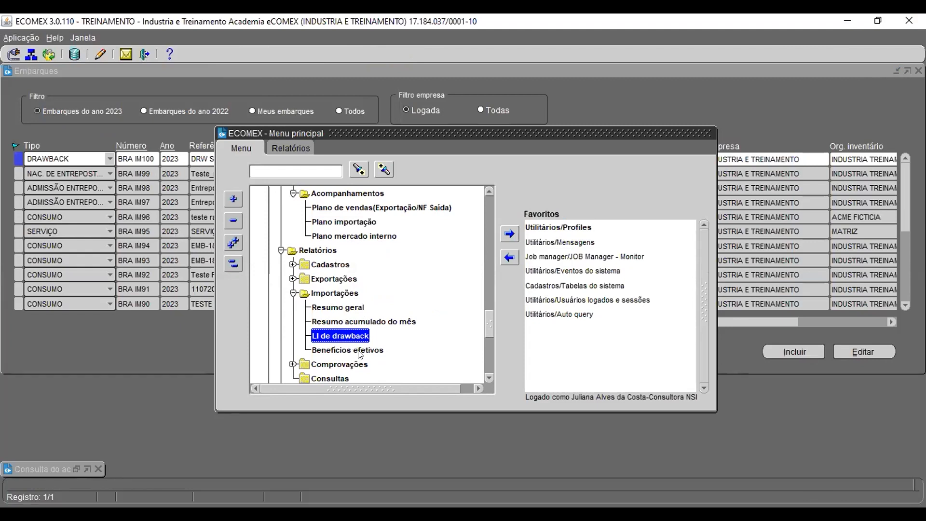
left_click(359, 354)
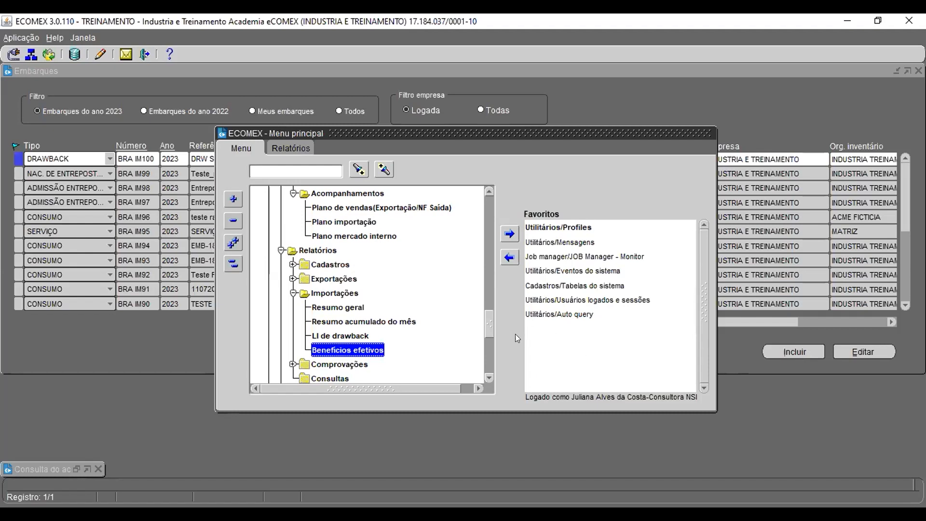
Step: Restore the minimized import plan tracking window, minimize it again and revisit the drawback import report entries
double_click(77, 467)
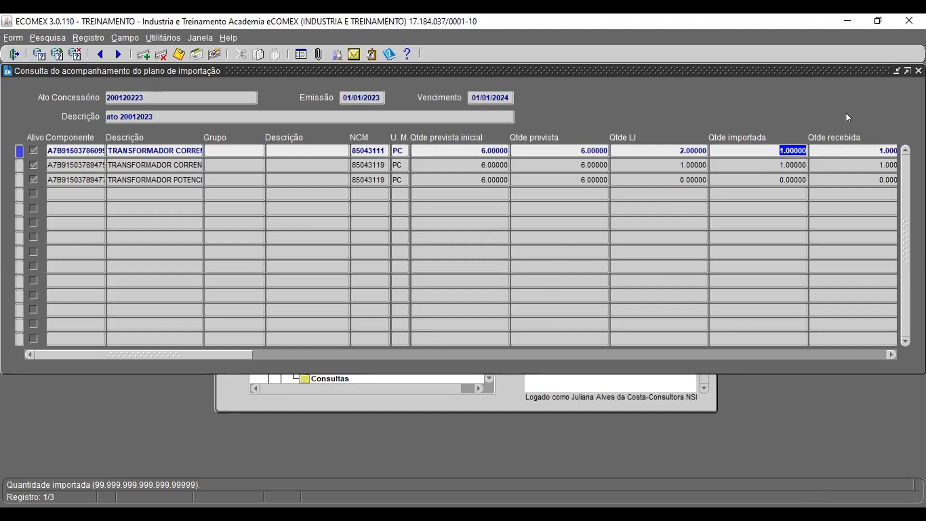
left_click(895, 71)
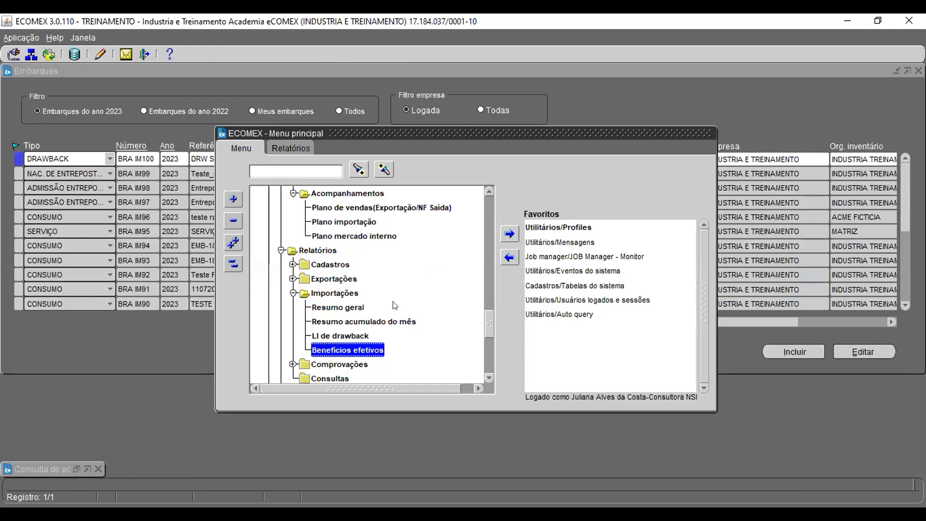
left_click(344, 336)
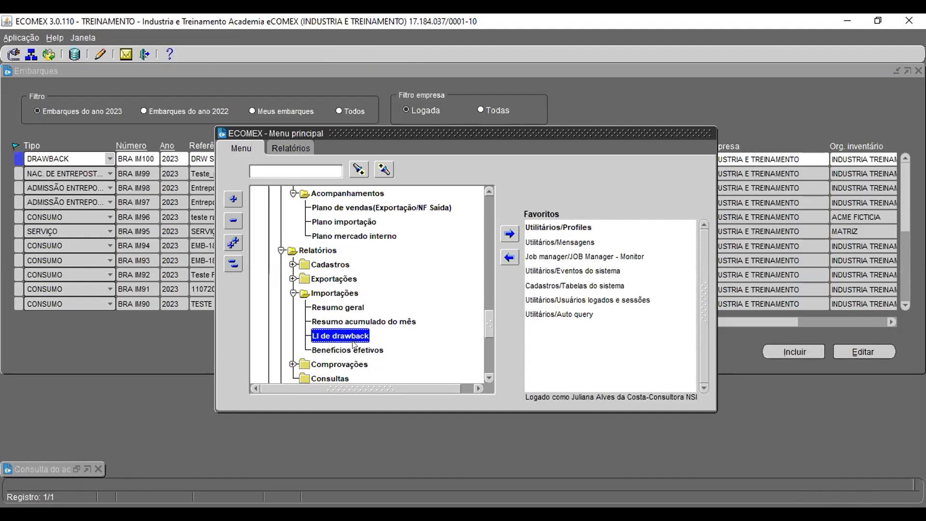
left_click(354, 349)
scroll(424, 349, "up", 4)
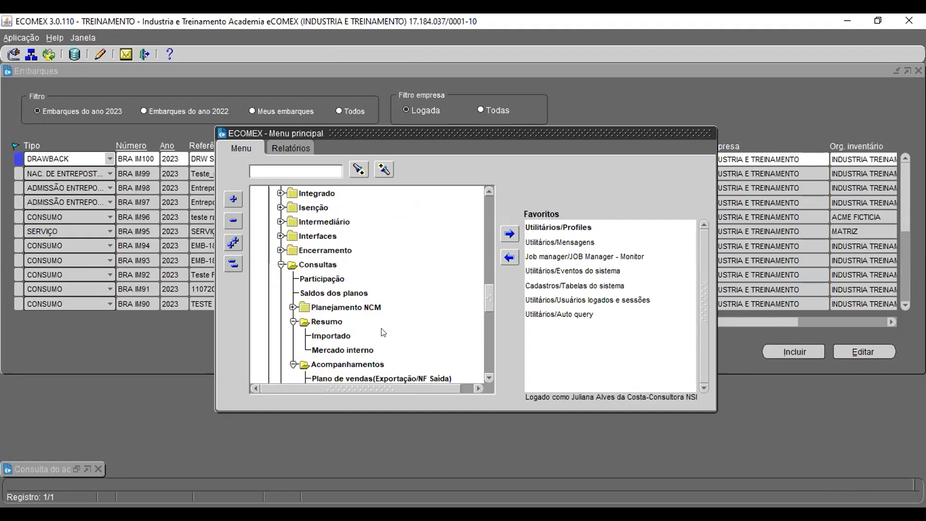
Step: Open the summary of imported items for the concession act, then close it without querying
scroll(383, 330, "down", 1)
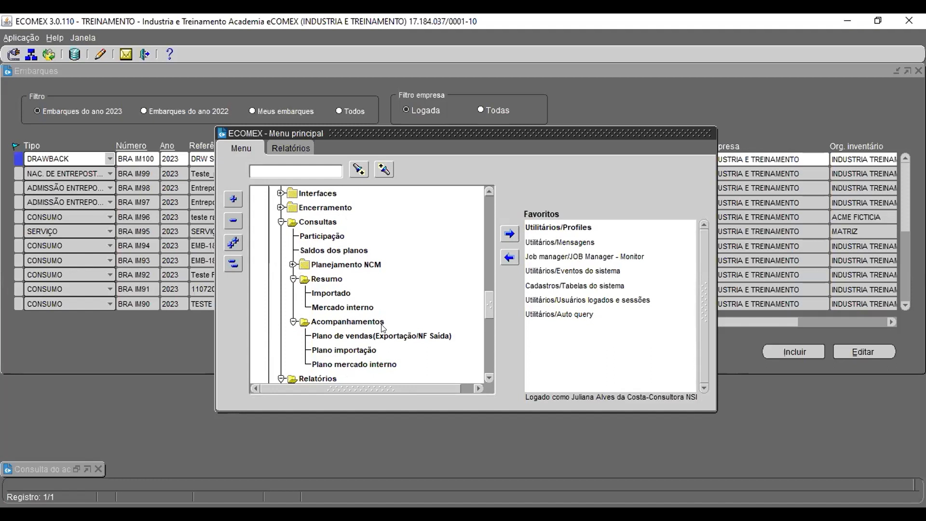
double_click(331, 293)
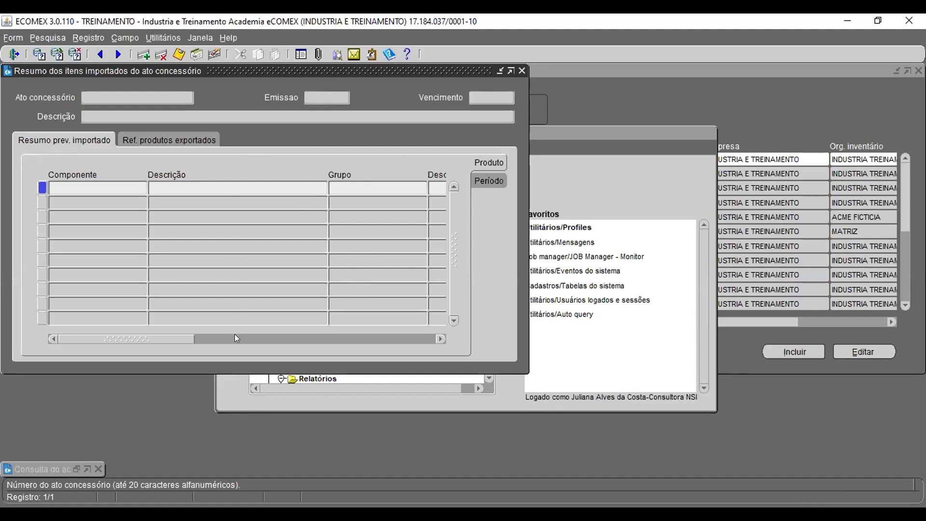
left_click(196, 136)
left_click(522, 71)
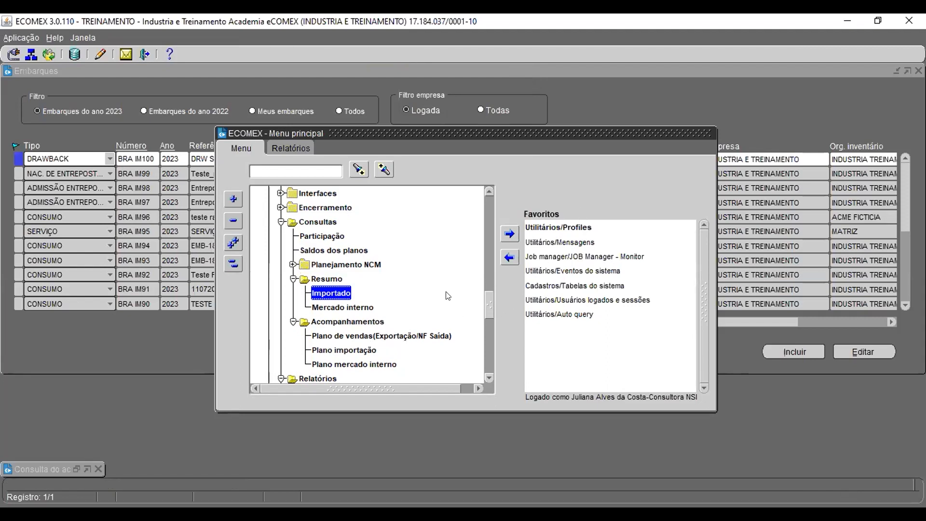
Step: Query the SISCOMEX export plan simulation for concession act 200120223 and scroll through its item columns
left_click(281, 222)
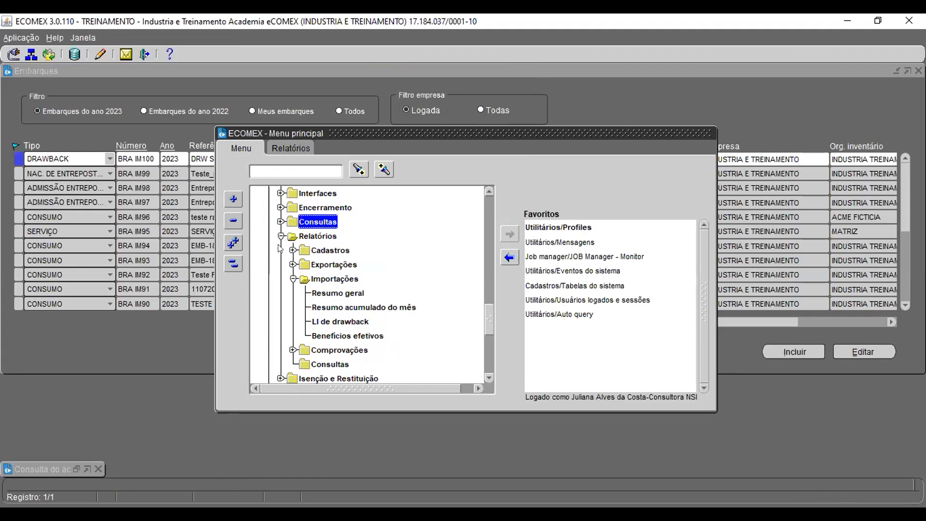
left_click(281, 236)
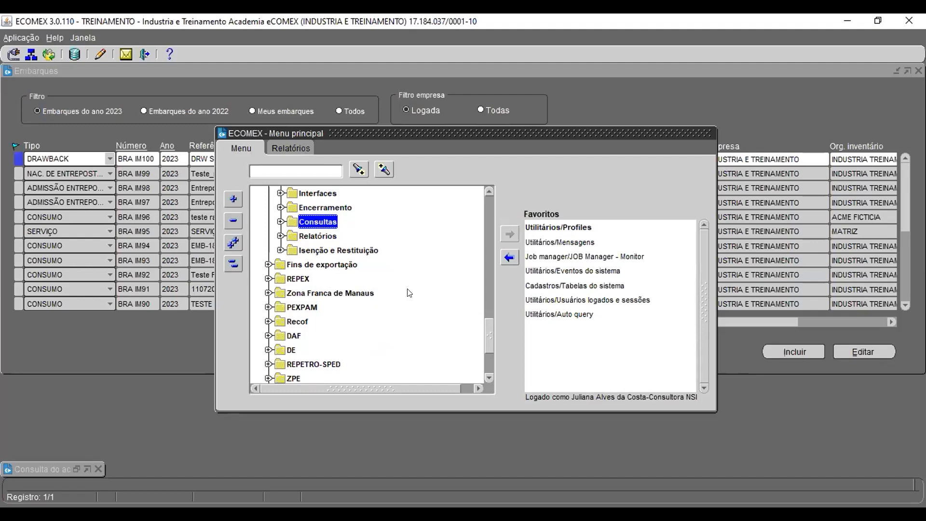
scroll(409, 292, "up", 6)
left_click(293, 321)
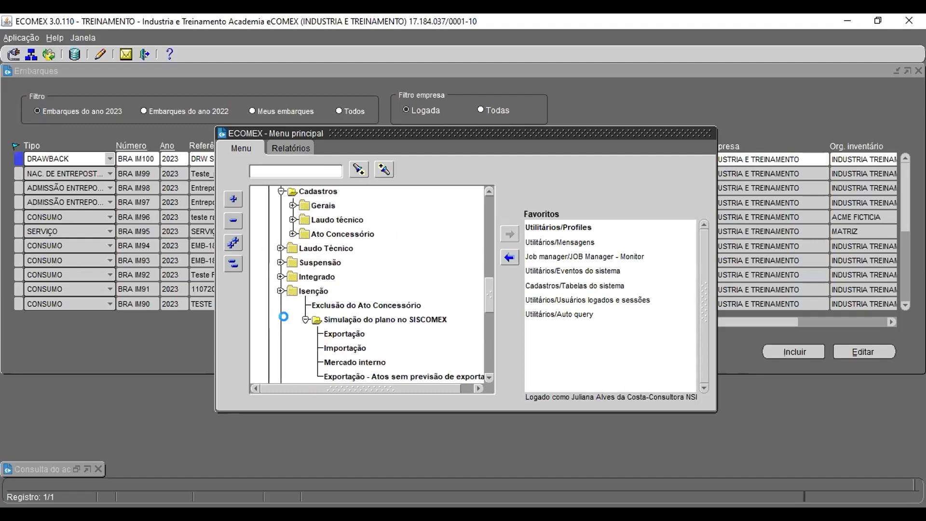
double_click(351, 337)
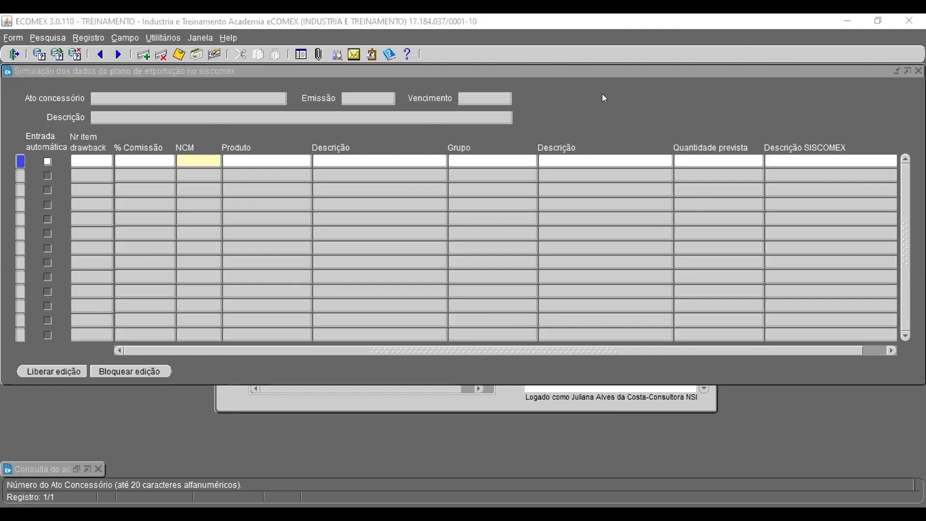
left_click(369, 109)
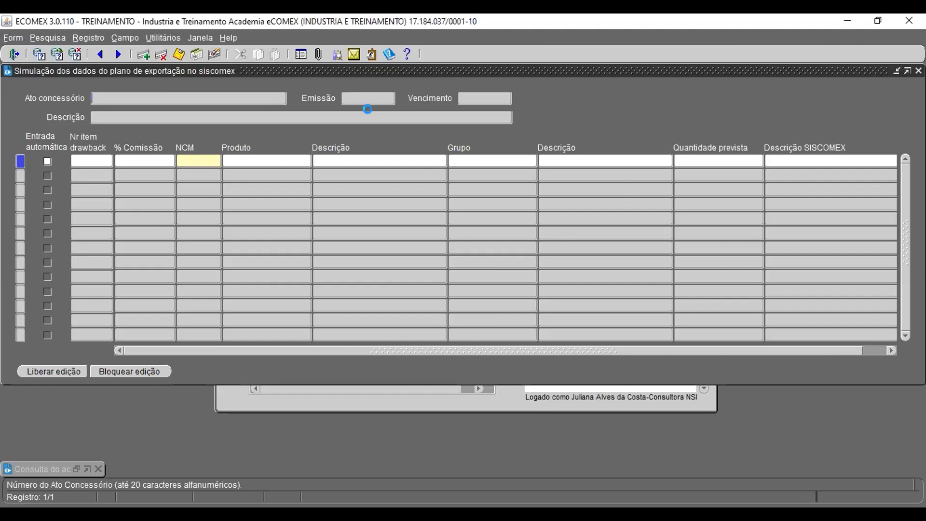
key("F11")
type("200120223")
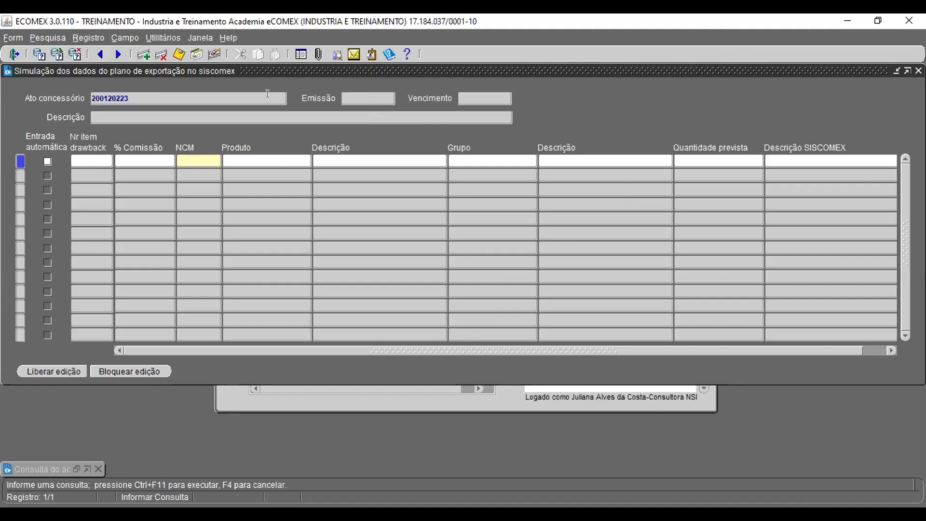
key("ctrl+F11")
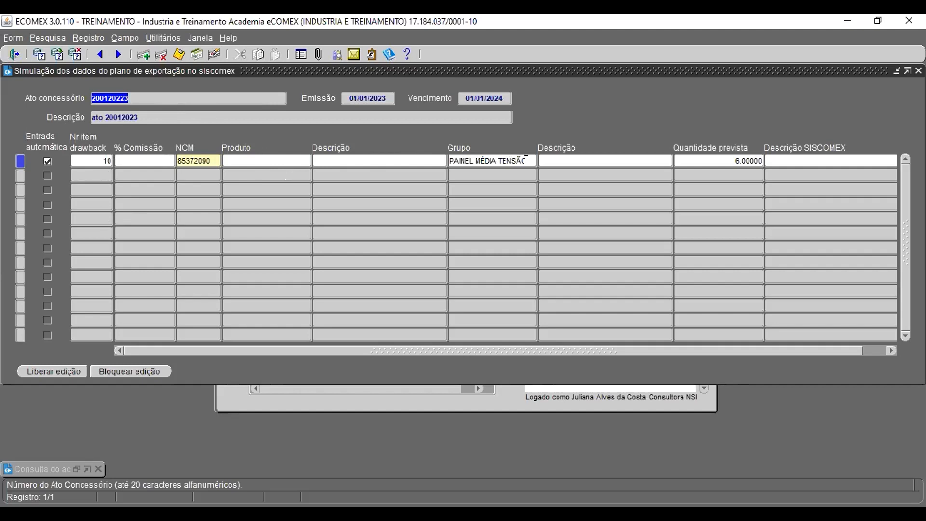
left_click_drag(594, 349, 737, 353)
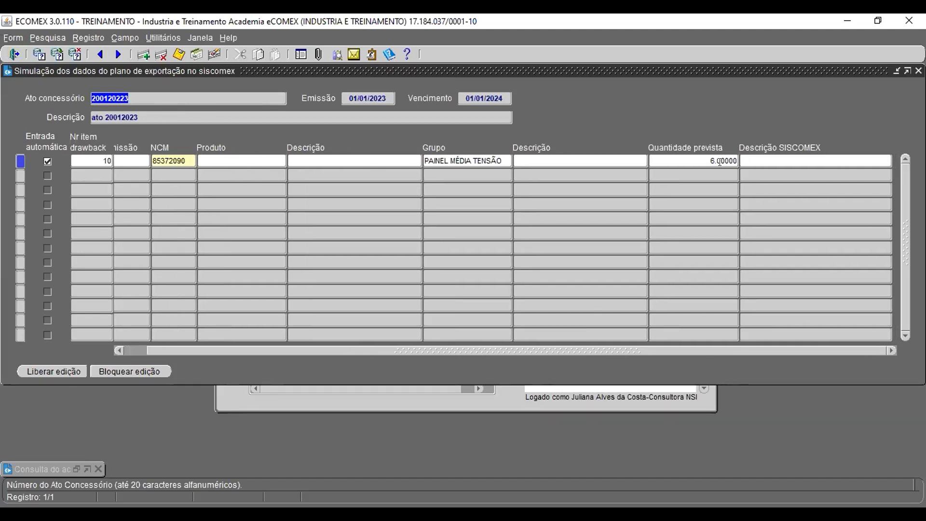
left_click(809, 160)
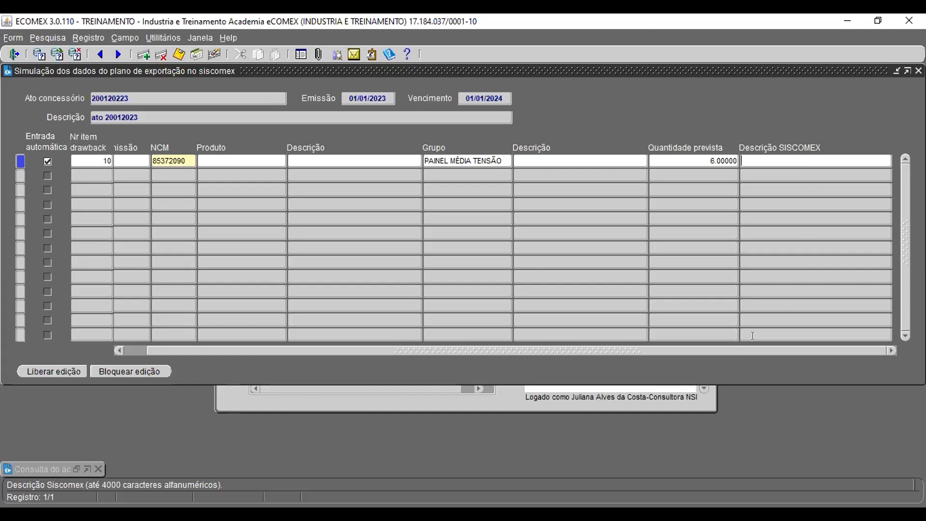
left_click_drag(694, 351, 557, 354)
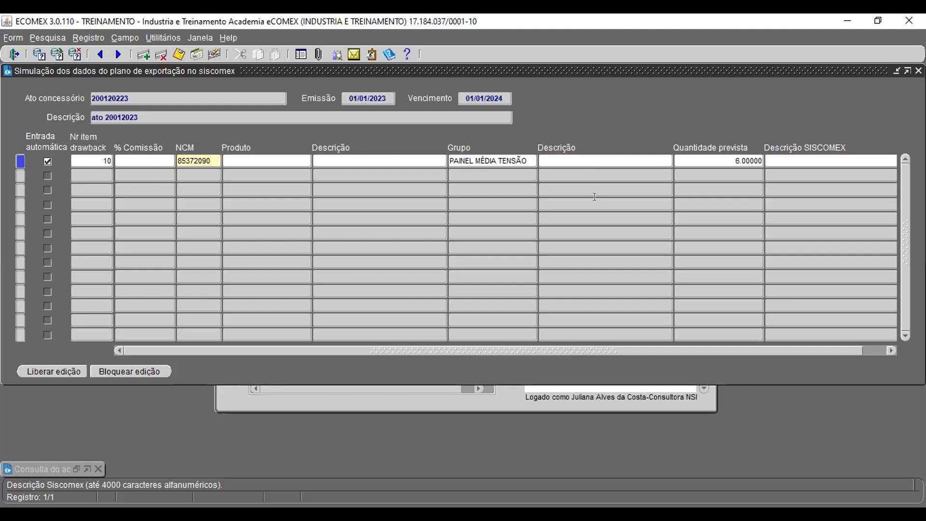
Step: Open the concession act registration form and query act 200120223 using the copied act number
left_click(471, 407)
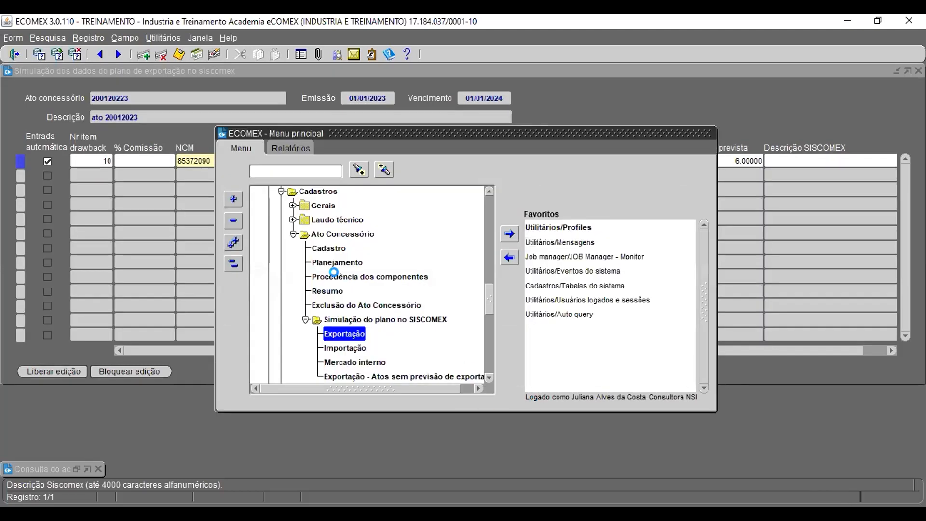
left_click(334, 248)
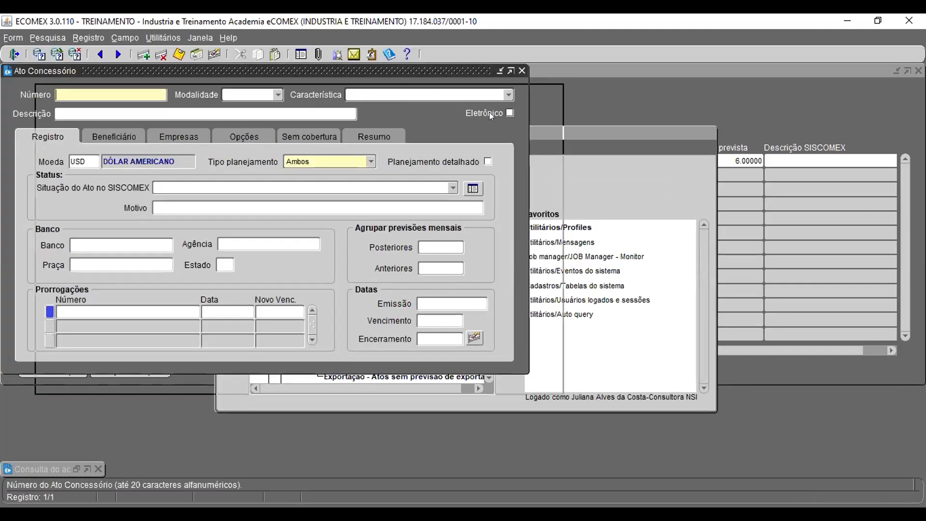
left_click_drag(489, 112, 549, 125)
left_click(117, 100)
left_click_drag(130, 99, 77, 101)
key("ctrl+c")
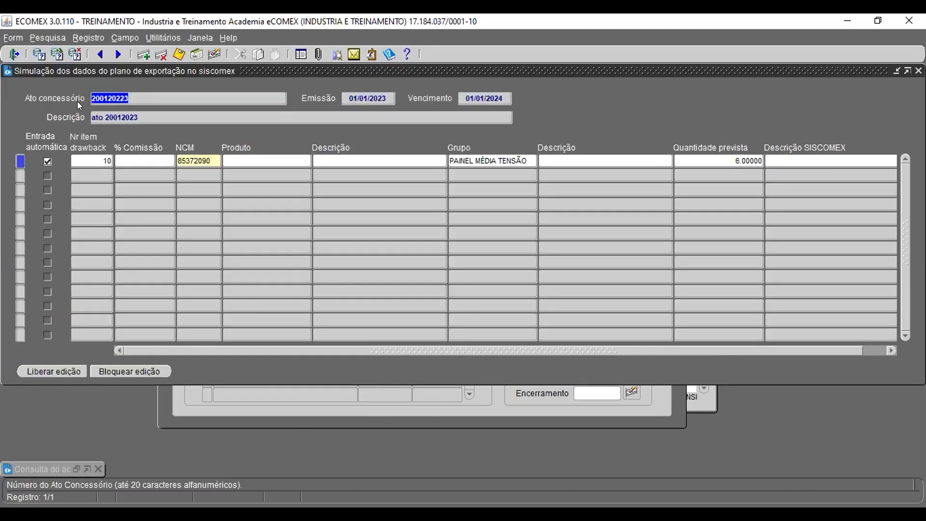
left_click(523, 409)
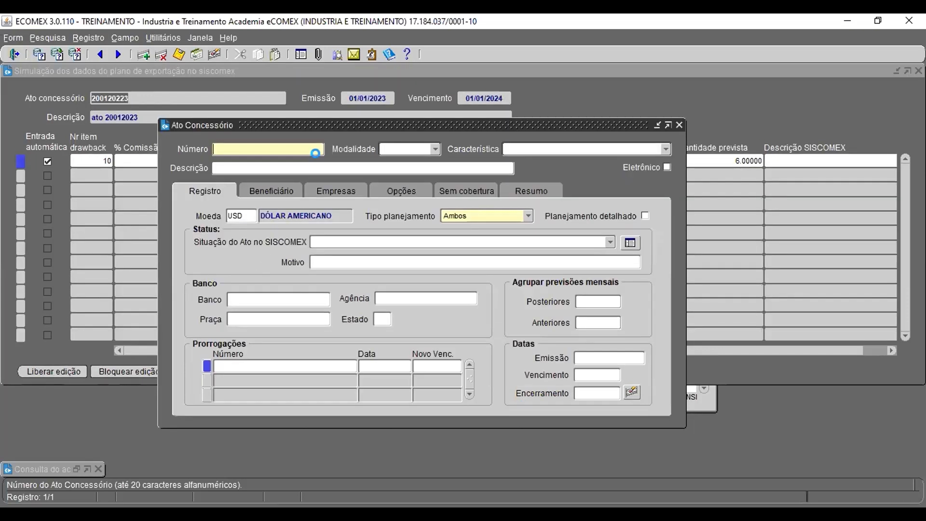
key("F11")
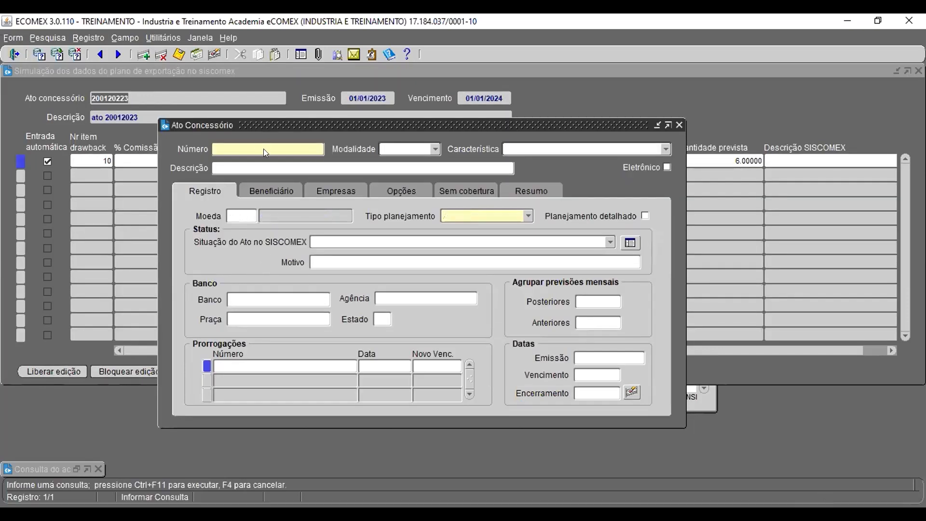
key("ctrl+v")
key("ctrl+F11")
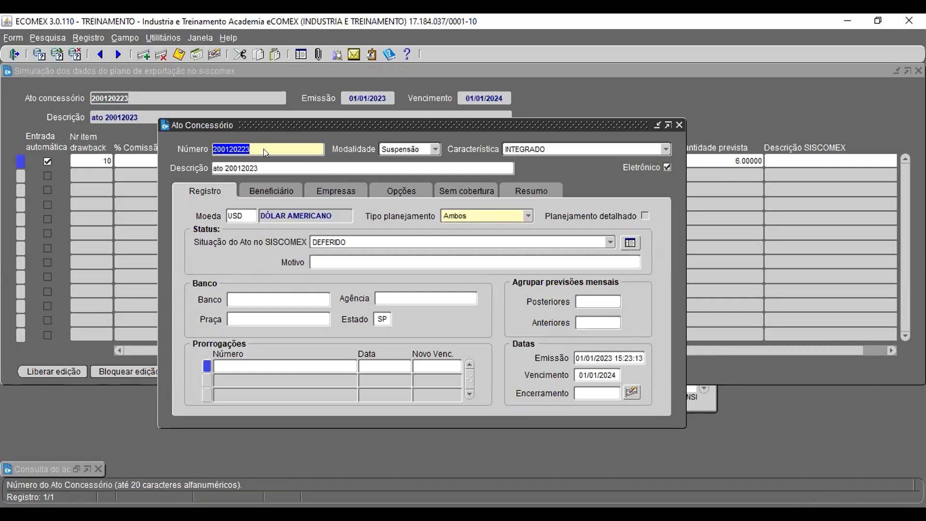
Step: Review the Opções, Registro and Empresas tabs of the concession act record, then close the form
left_click(401, 191)
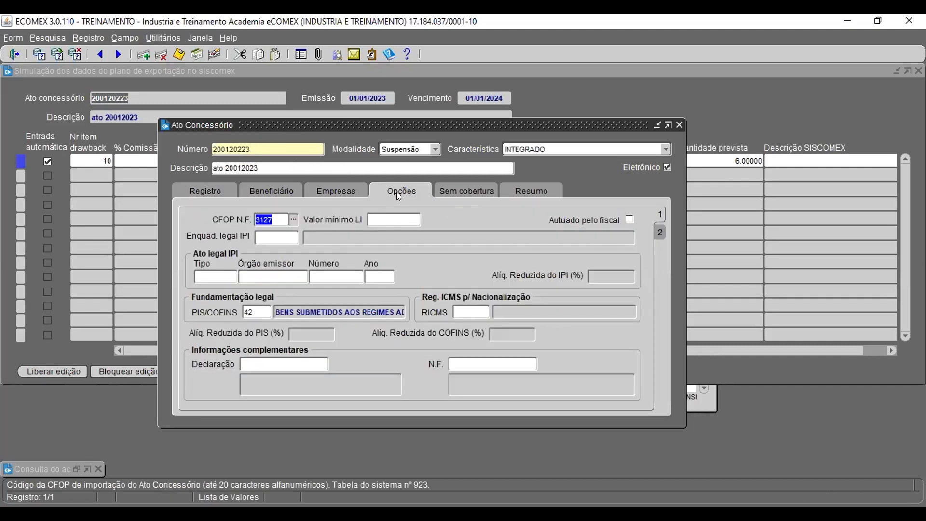
left_click(660, 233)
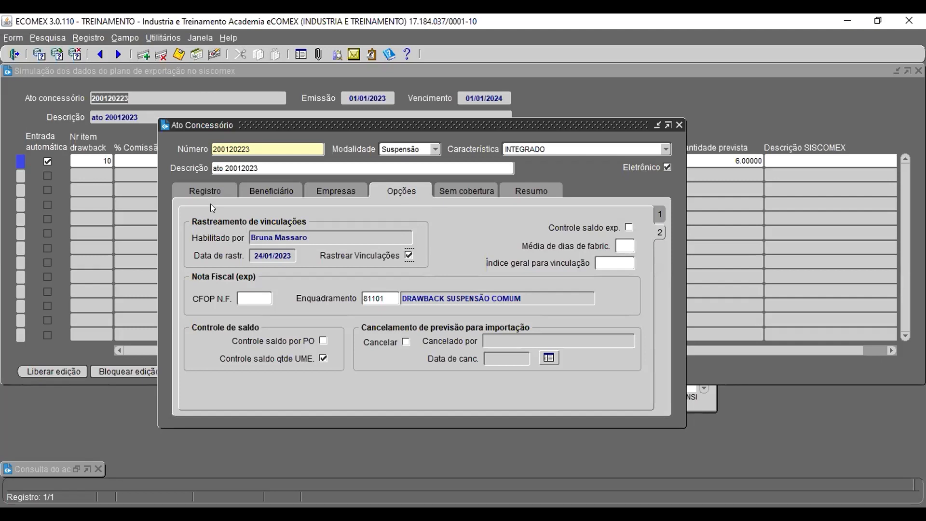
left_click(207, 192)
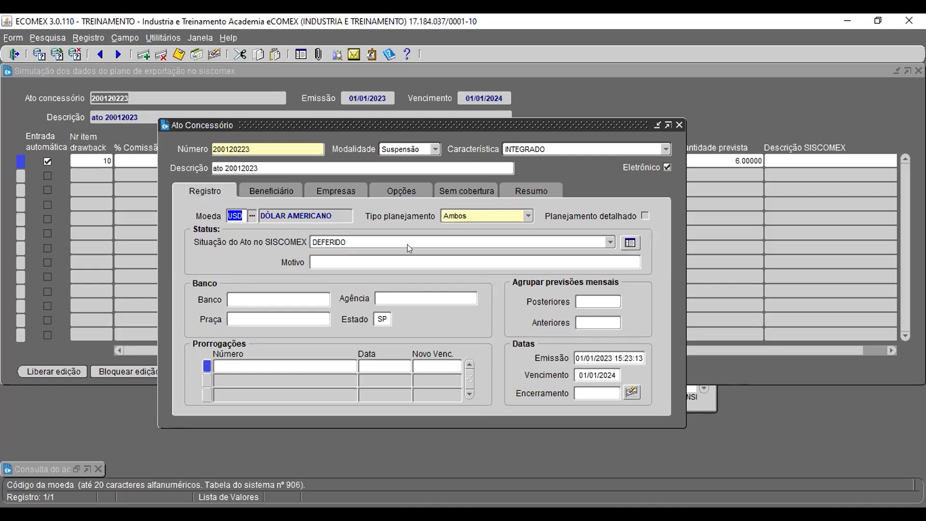
left_click(333, 191)
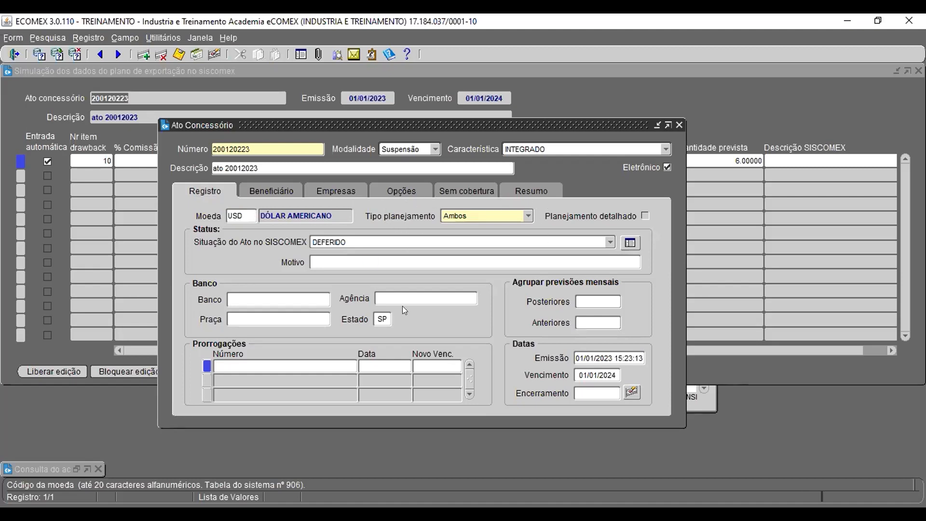
left_click_drag(462, 400, 619, 404)
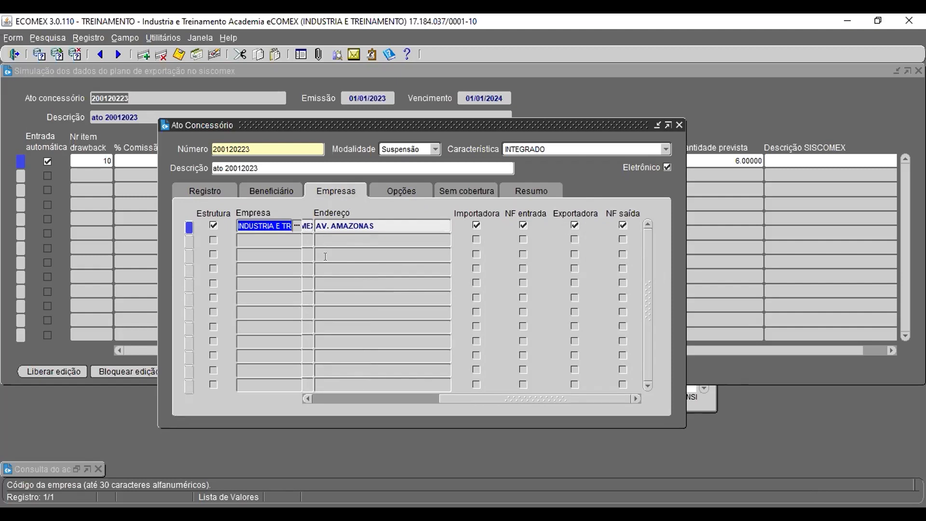
left_click(406, 189)
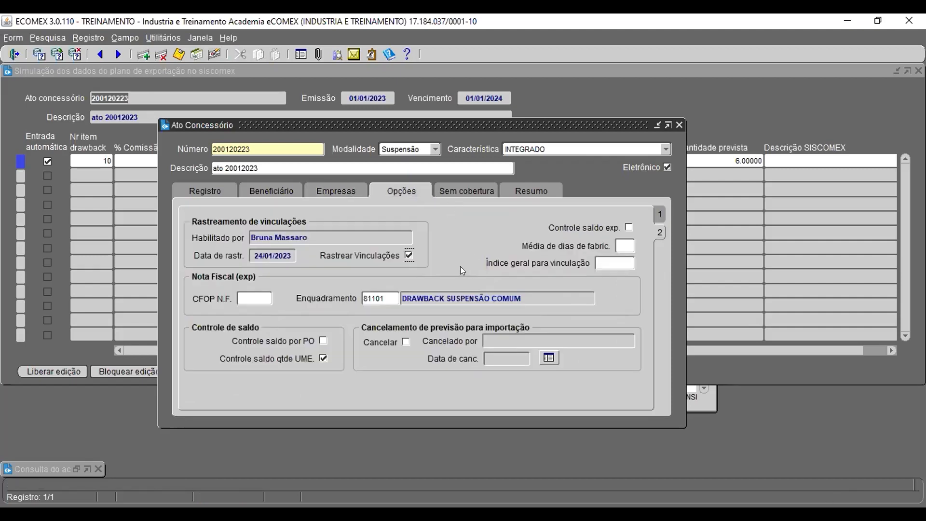
left_click(615, 258)
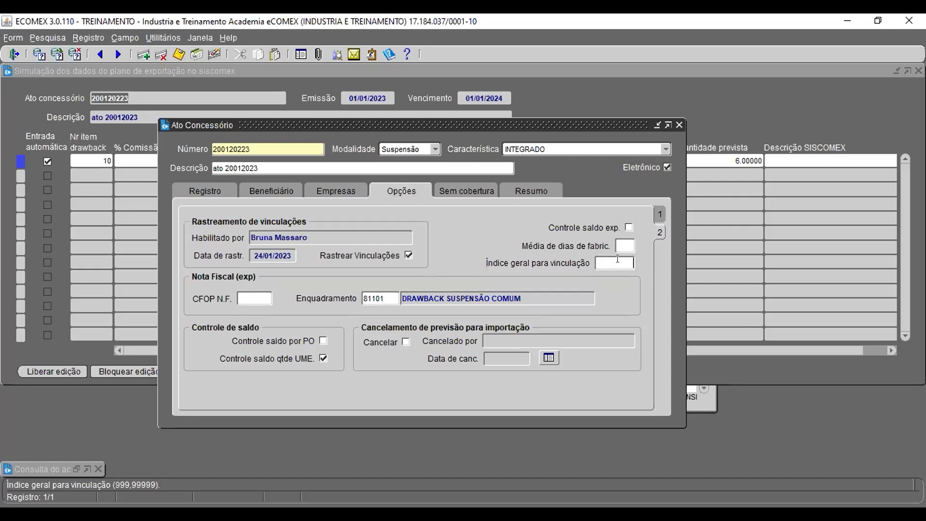
left_click(679, 125)
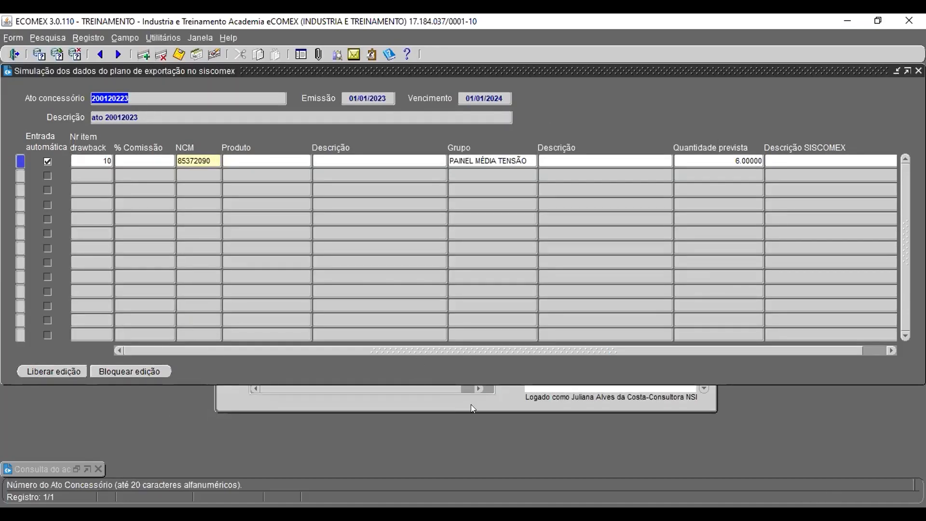
Step: Query the export/import planning for act 200120223 and inspect its minimum and maximum linking value fields
left_click(470, 404)
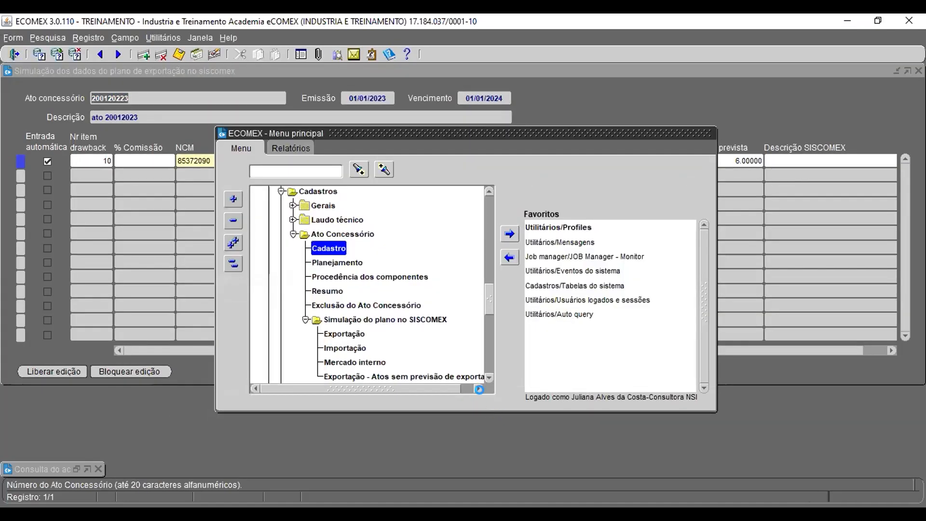
double_click(337, 262)
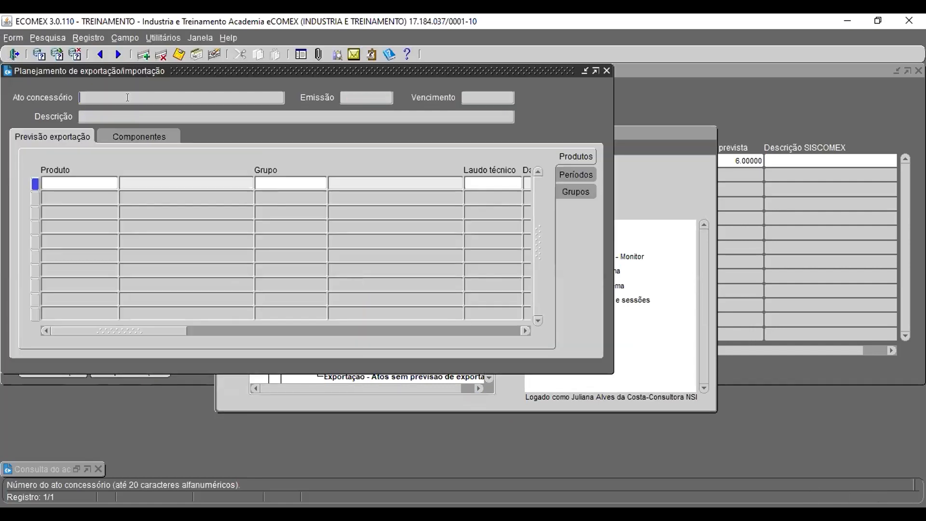
key("F7")
type("200120223")
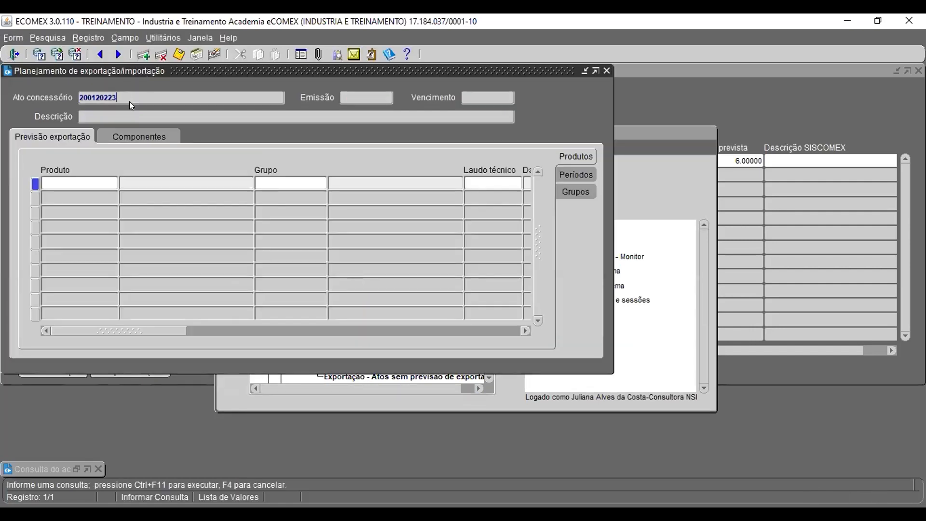
key("ctrl+F11")
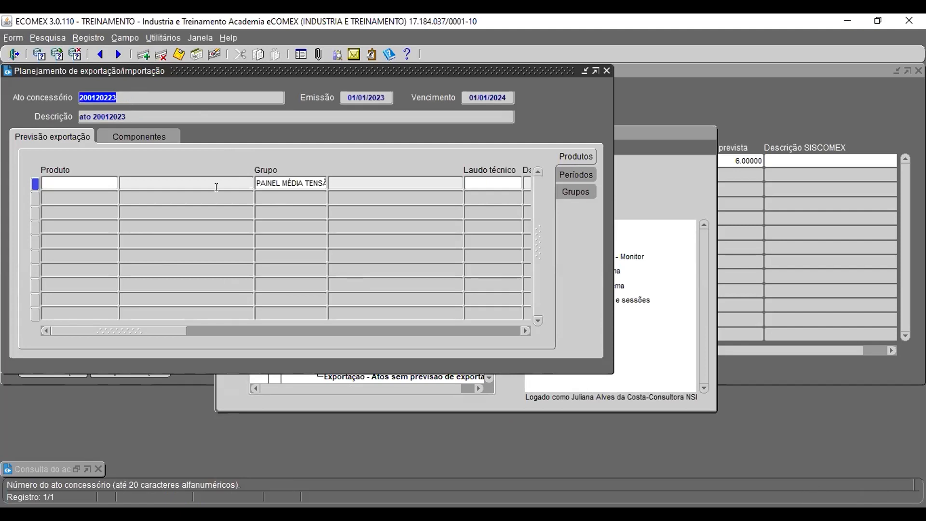
left_click_drag(178, 332, 521, 353)
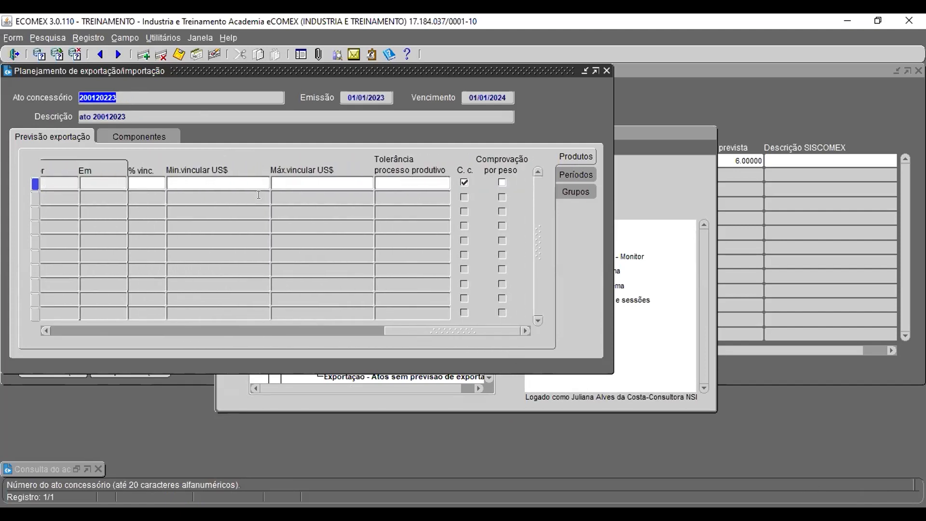
left_click(221, 180)
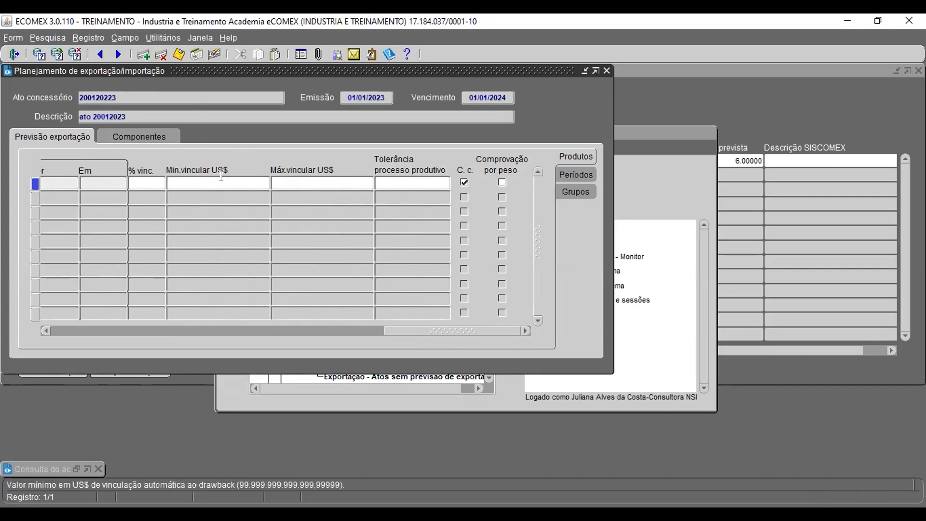
left_click(340, 181)
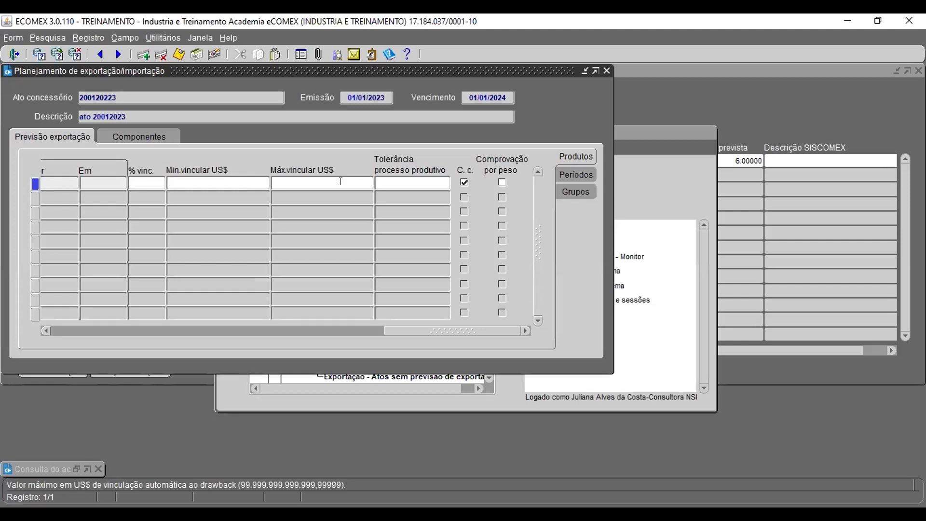
Step: Return to the main menu, open the concession act registration form and query act 200120223 with the pasted act number
left_click(183, 377)
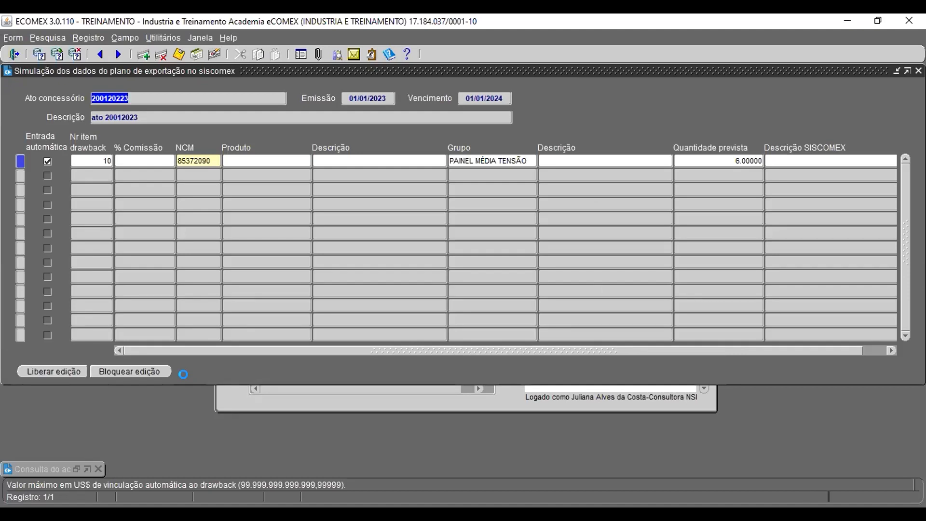
left_click(198, 38)
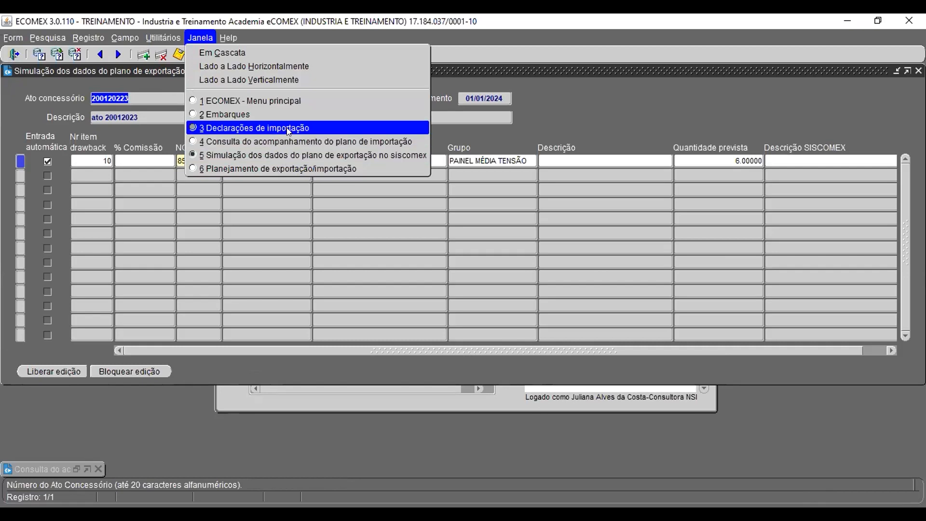
left_click(458, 408)
left_click(460, 407)
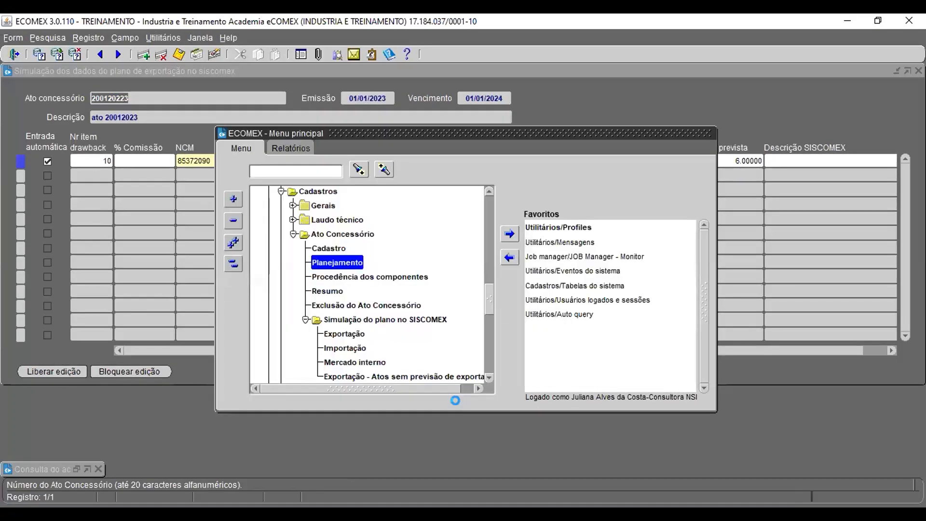
double_click(329, 247)
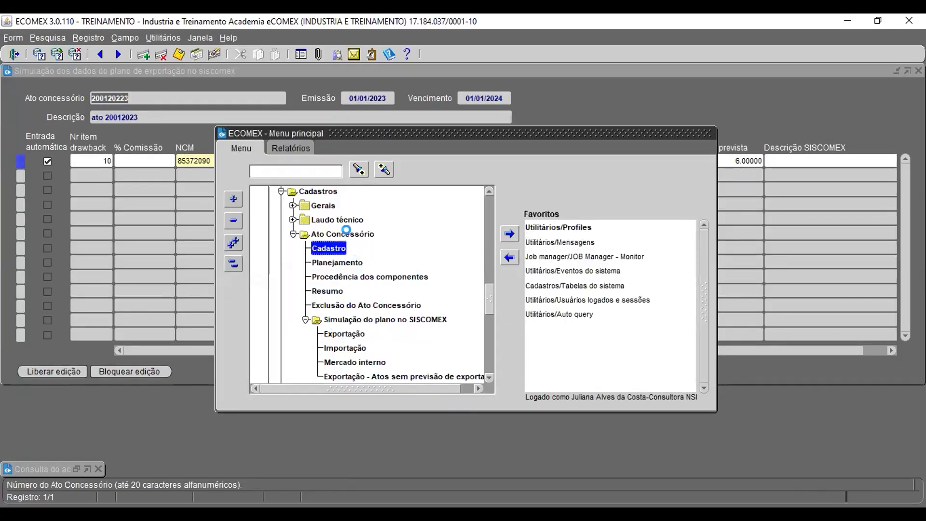
key("F11")
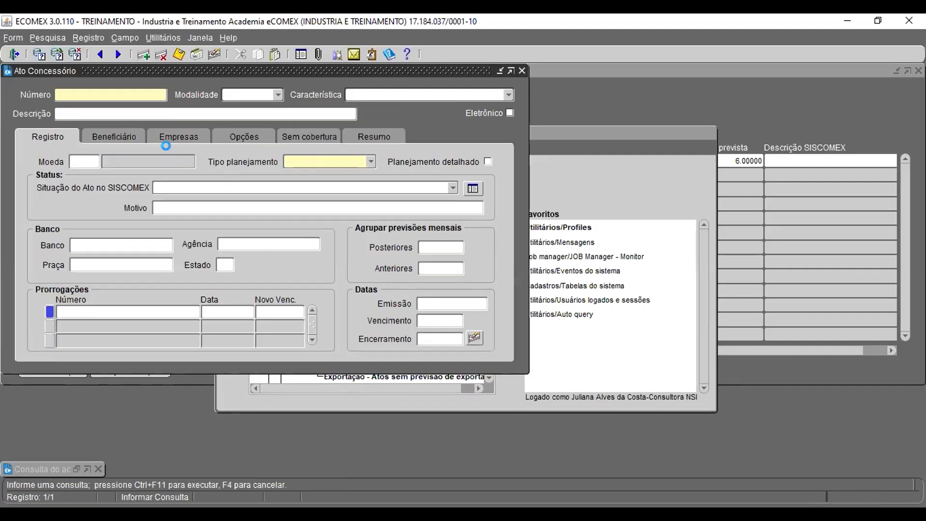
type("200120223")
key("ctrl+F11")
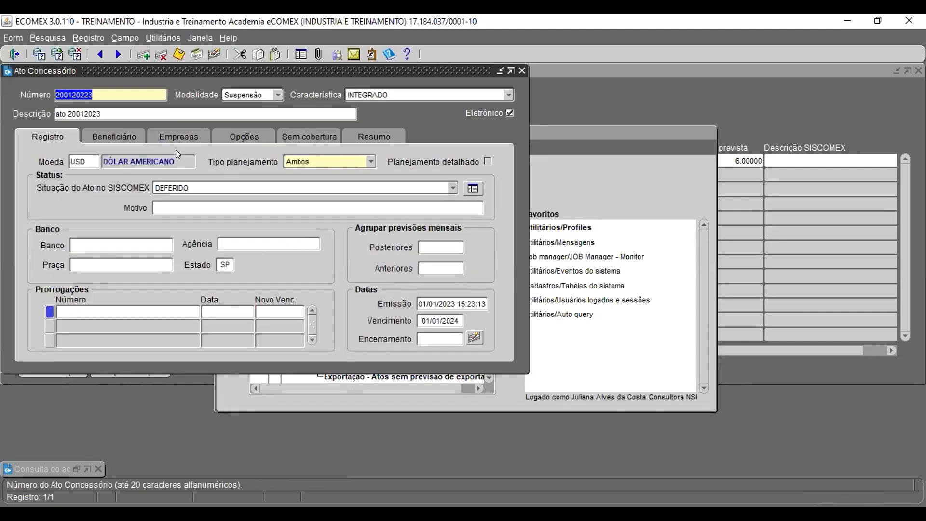
Step: Review both pages of the Opções tab in the concession act record
left_click(264, 139)
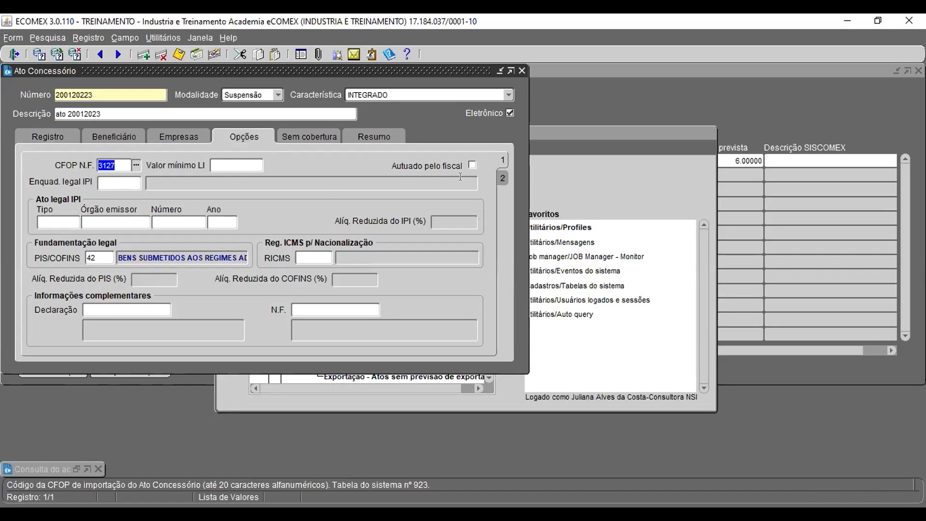
left_click(503, 178)
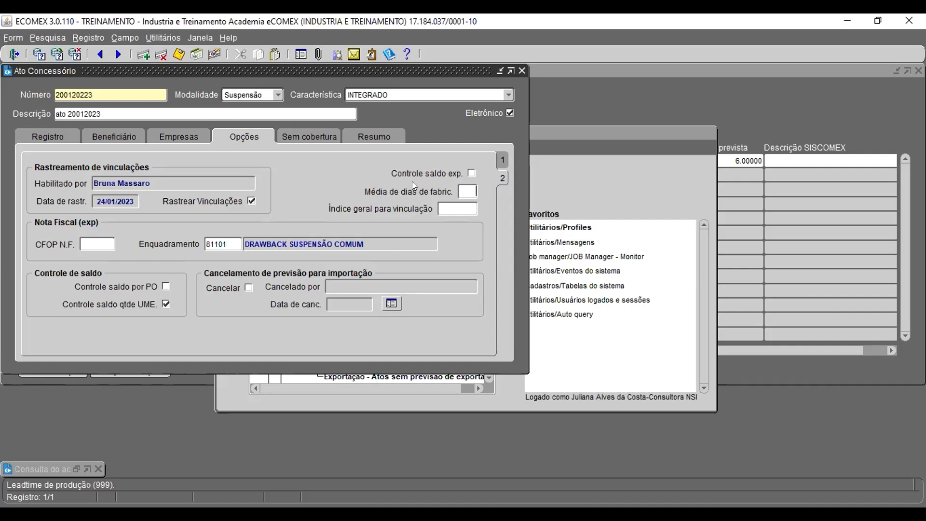
left_click(565, 180)
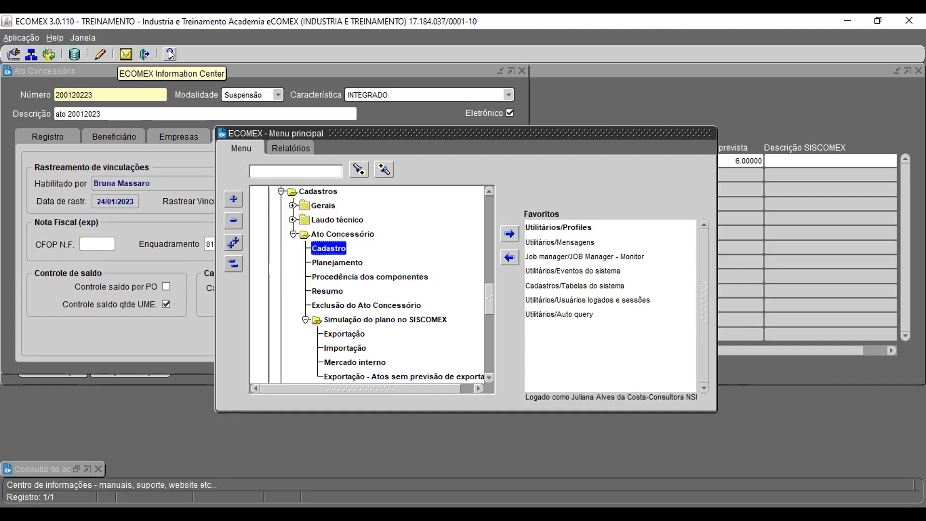
left_click(169, 54)
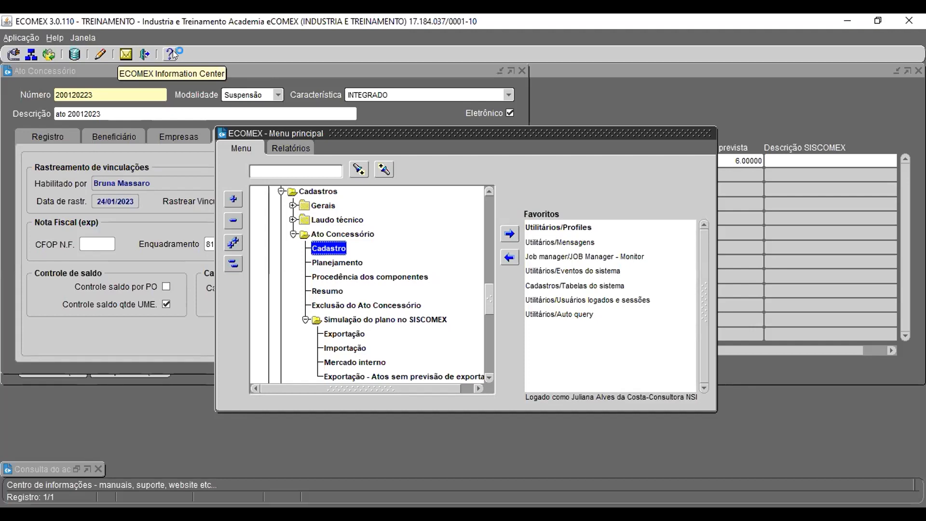